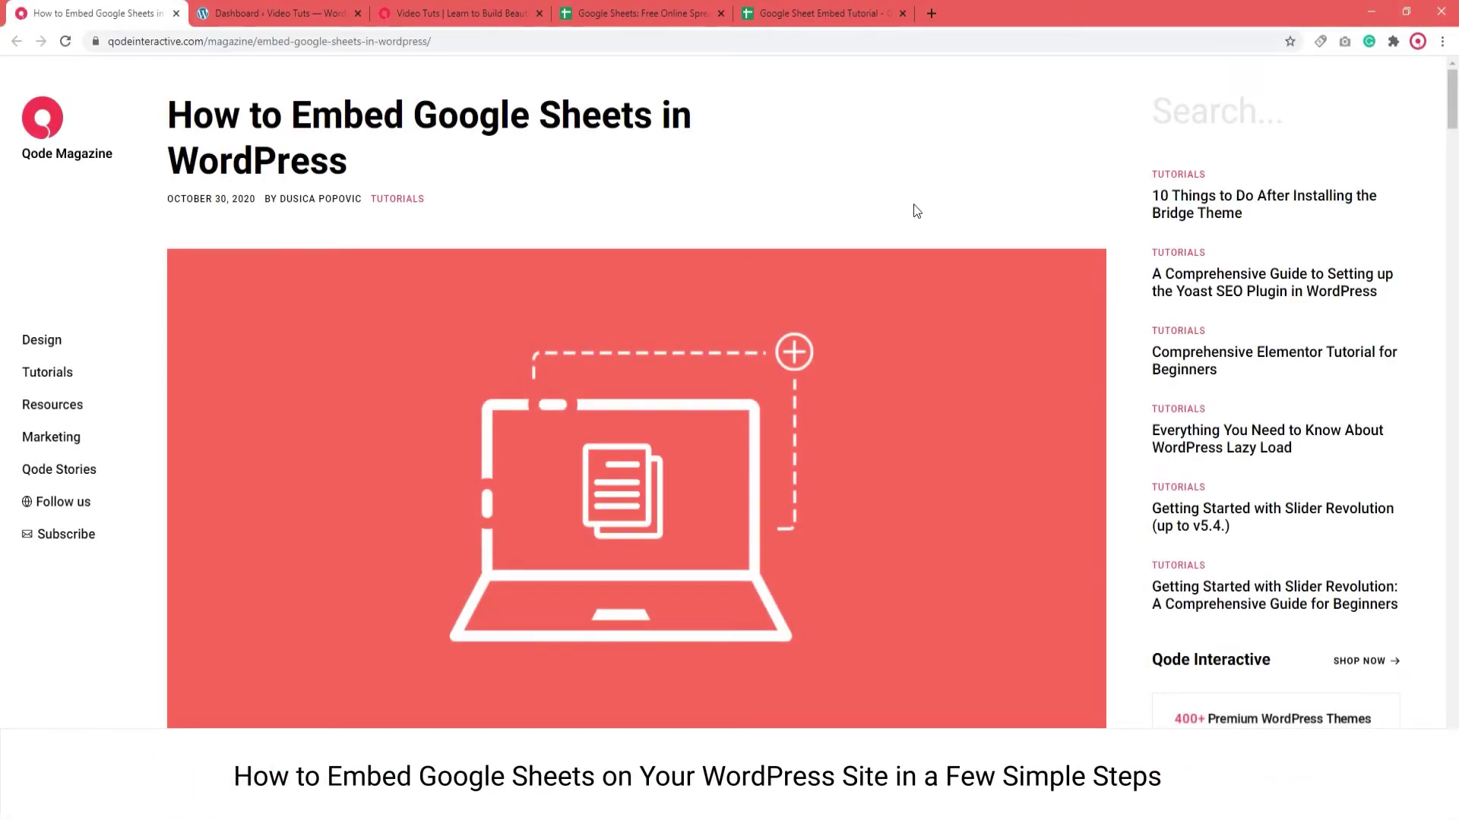
- Read the Qode article from its title down through the Google Drive and plugin sections, highlighting key headings
{"action": "left_click_drag", "start_coordinate": [162, 114], "coordinate": [342, 167]}
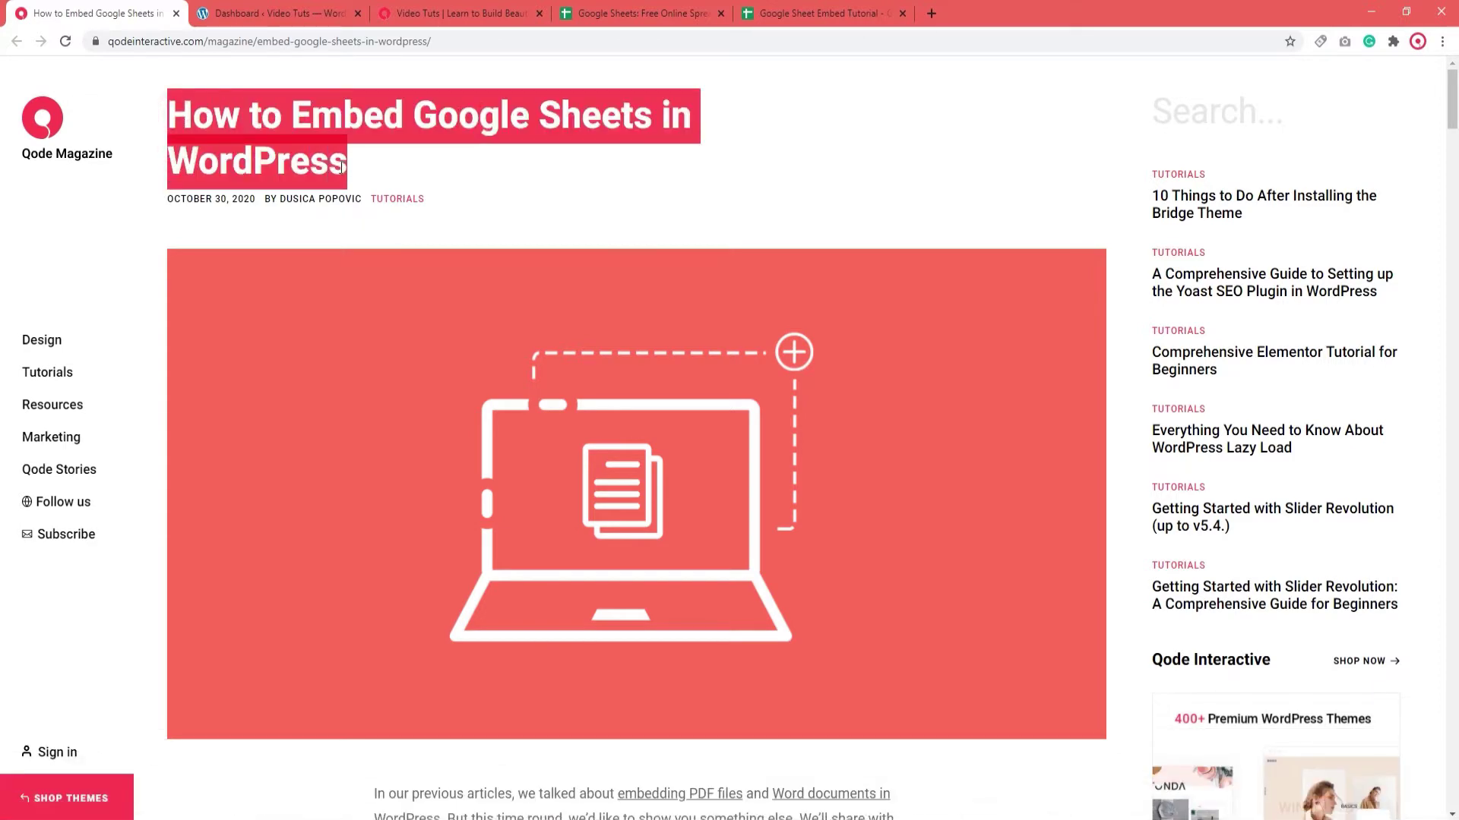
{"action": "left_click", "coordinate": [915, 218]}
{"action": "left_click_drag", "start_coordinate": [1451, 114], "coordinate": [1455, 193]}
{"action": "left_click_drag", "start_coordinate": [787, 326], "coordinate": [894, 328]}
{"action": "left_click_drag", "start_coordinate": [1452, 182], "coordinate": [1452, 456]}
{"action": "left_click_drag", "start_coordinate": [748, 424], "coordinate": [867, 426]}
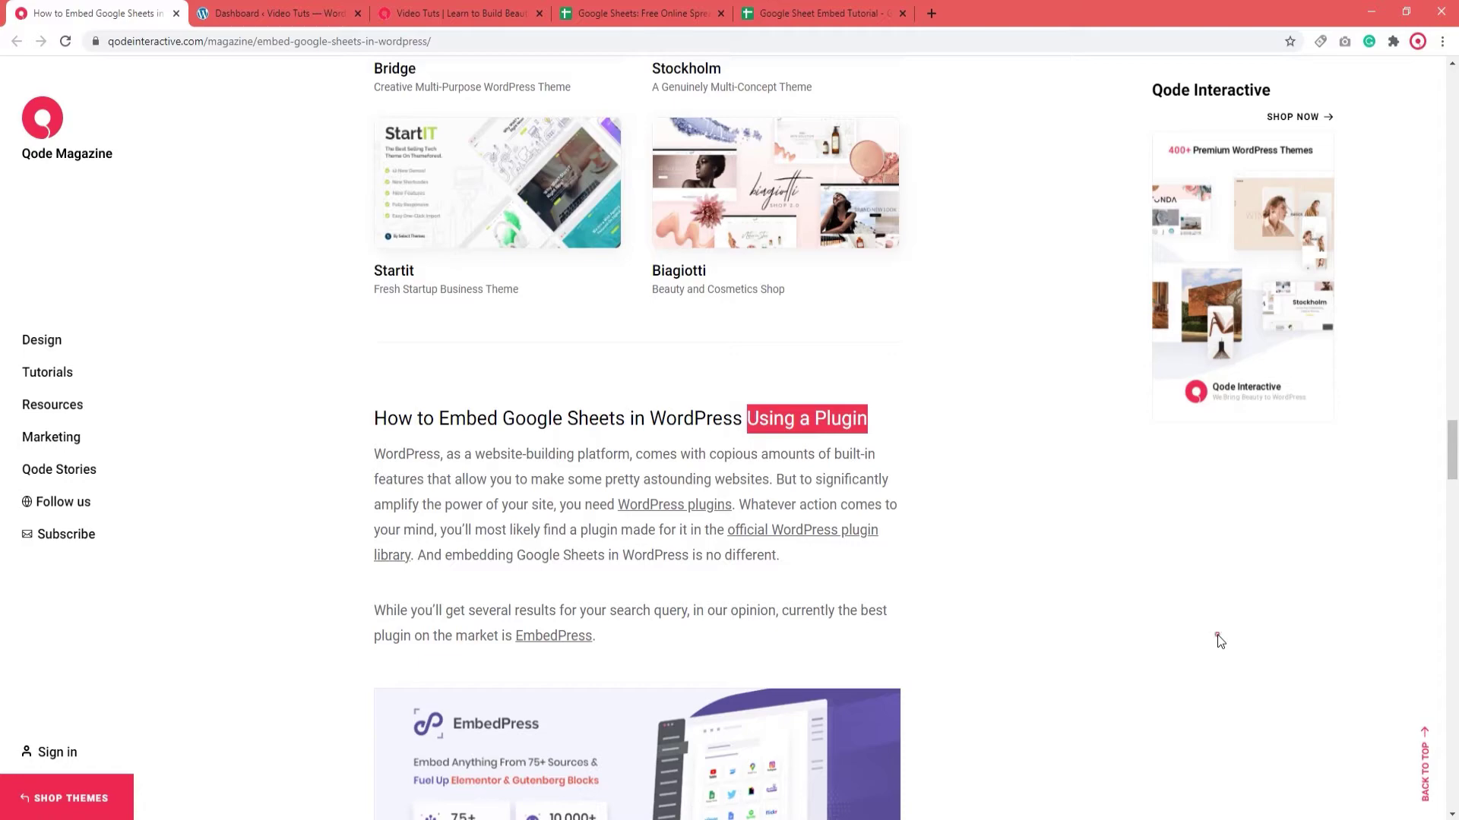
{"action": "left_click", "coordinate": [1217, 635]}
- Review the Google Drive method, highlighting 'iframe link' and the Google Docs/Slides/Drawings note
{"action": "left_click_drag", "start_coordinate": [1451, 456], "coordinate": [1452, 180]}
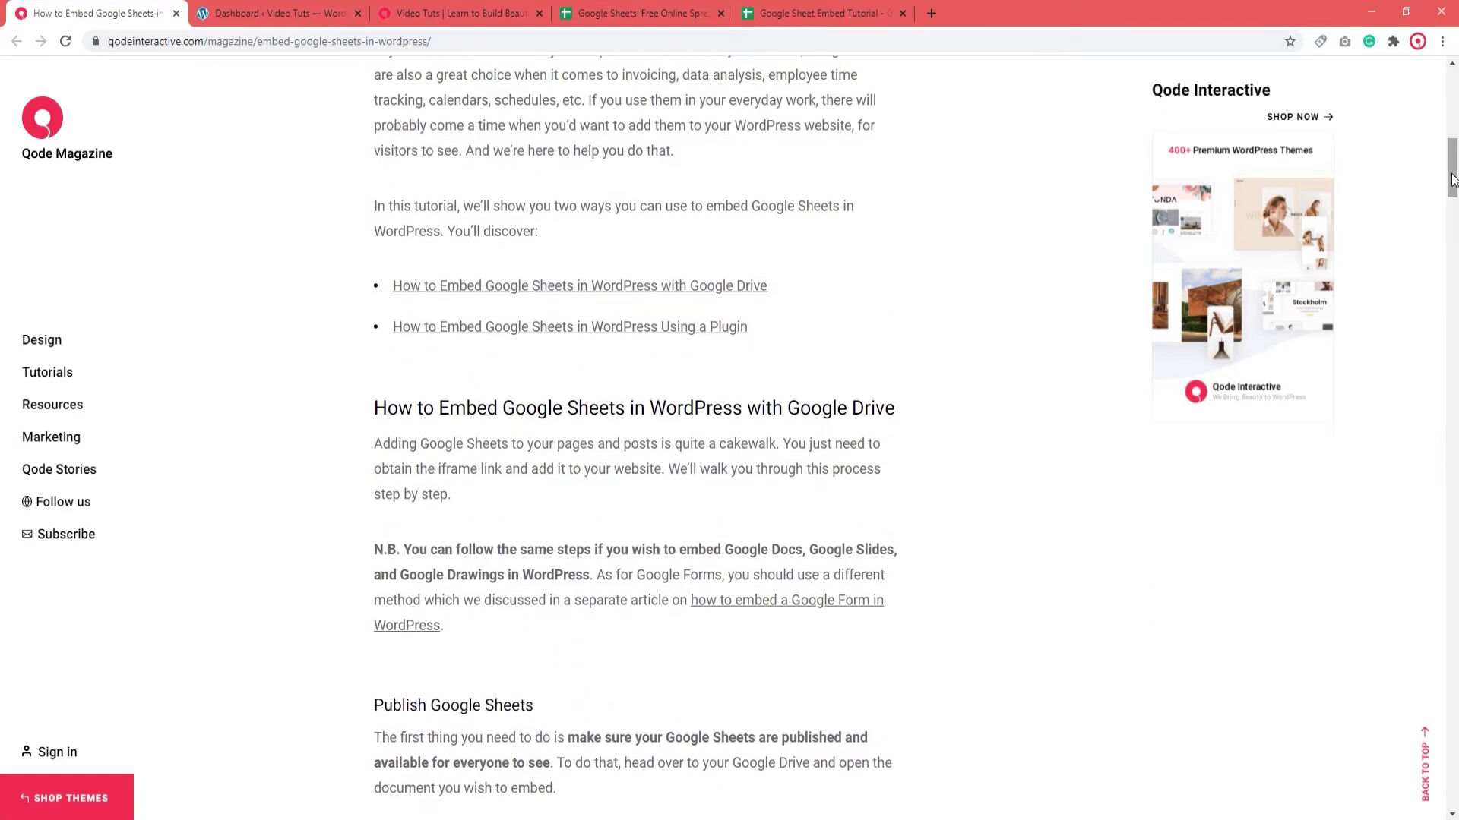
{"action": "left_click_drag", "start_coordinate": [437, 472], "coordinate": [502, 475]}
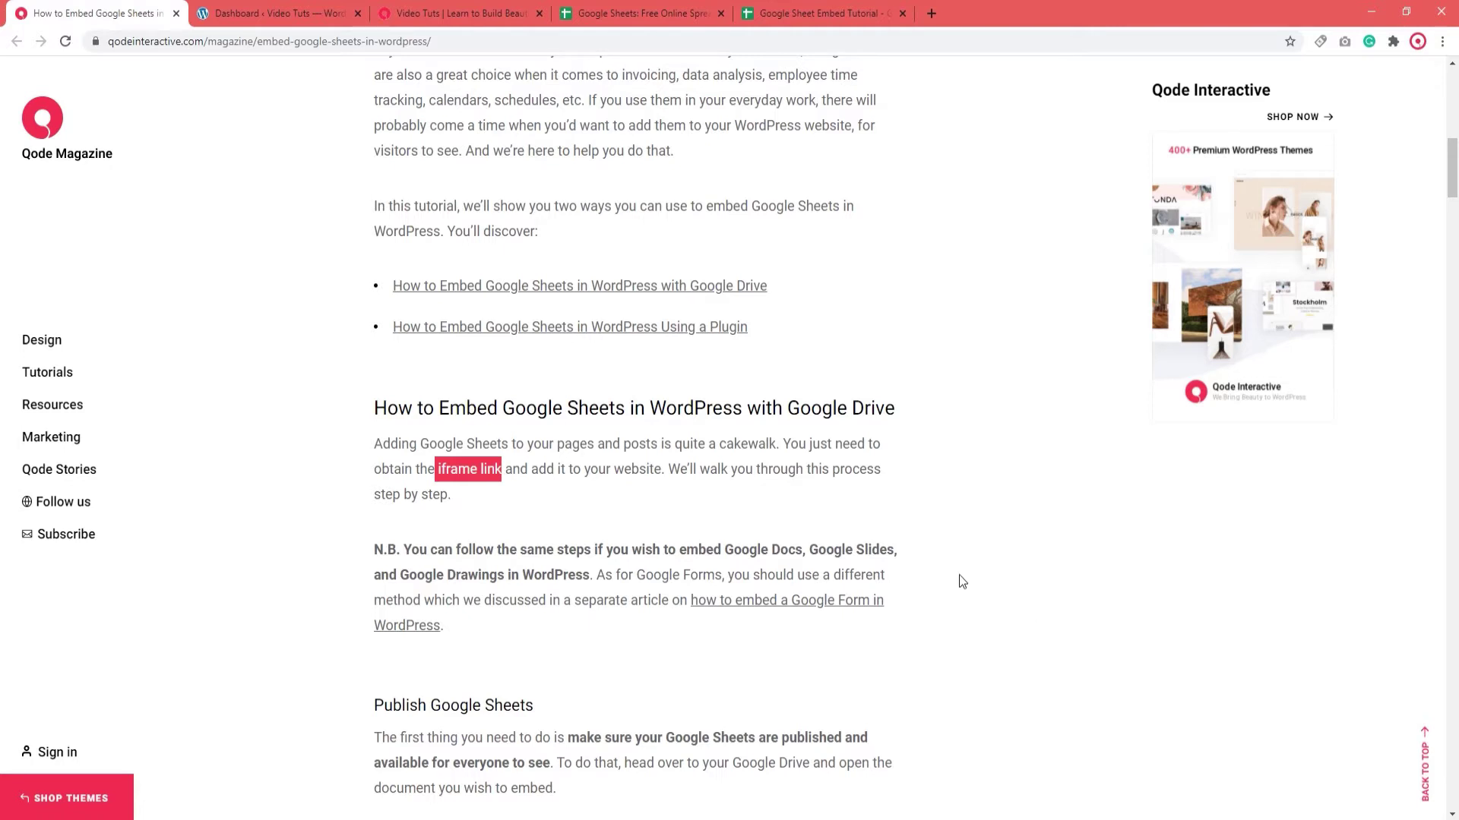
{"action": "left_click_drag", "start_coordinate": [724, 549], "coordinate": [904, 562]}
{"action": "left_click_drag", "start_coordinate": [400, 575], "coordinate": [600, 576]}
{"action": "left_click", "coordinate": [1239, 648]}
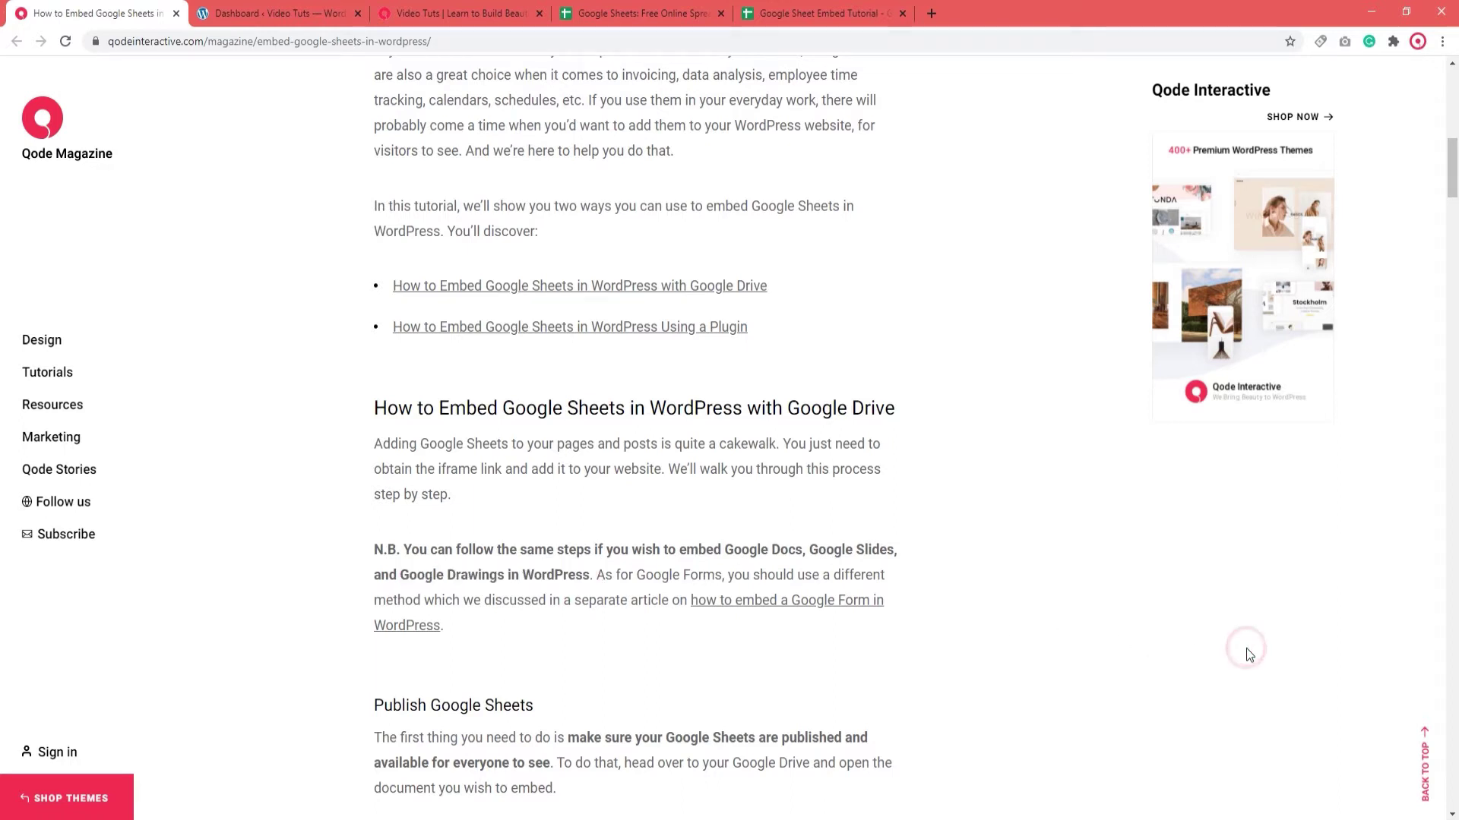
- Scroll back to the top of the article and switch to the Google Sheets product page
{"action": "scroll", "coordinate": [1246, 649], "scroll_direction": "down", "scroll_amount": 3}
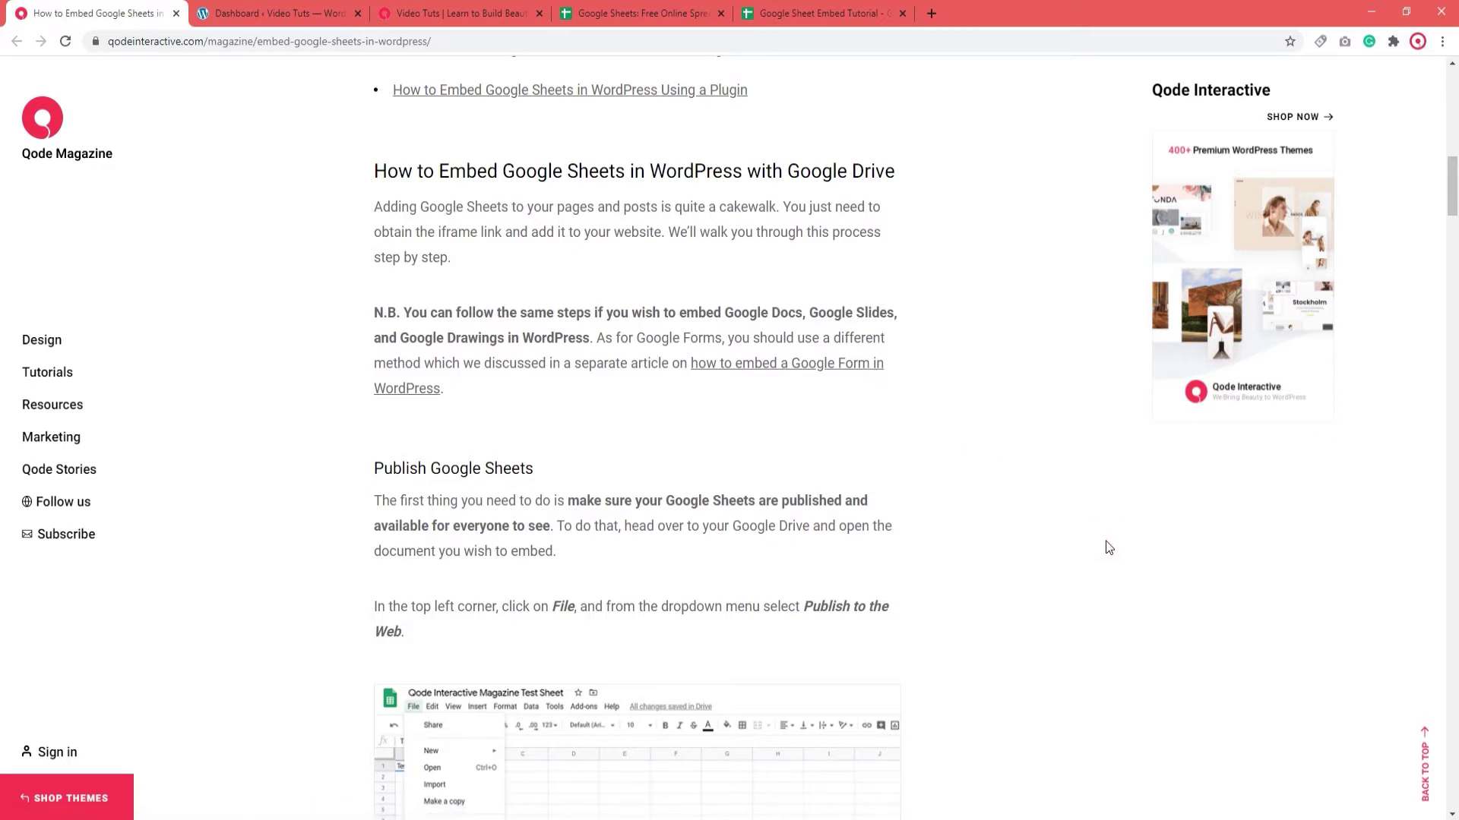
{"action": "left_click_drag", "start_coordinate": [1452, 206], "coordinate": [1452, 115]}
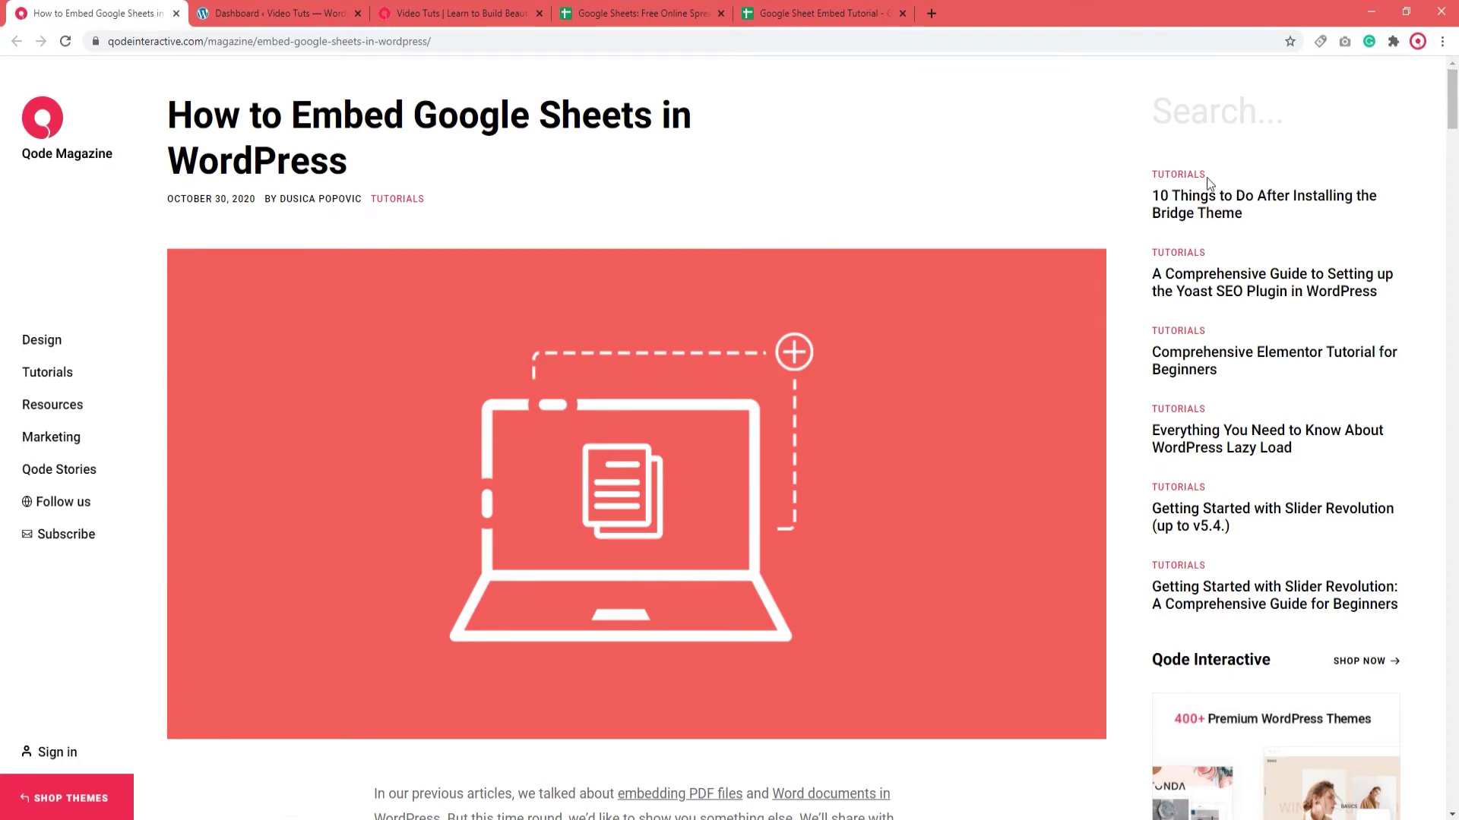
{"action": "left_click", "coordinate": [676, 15]}
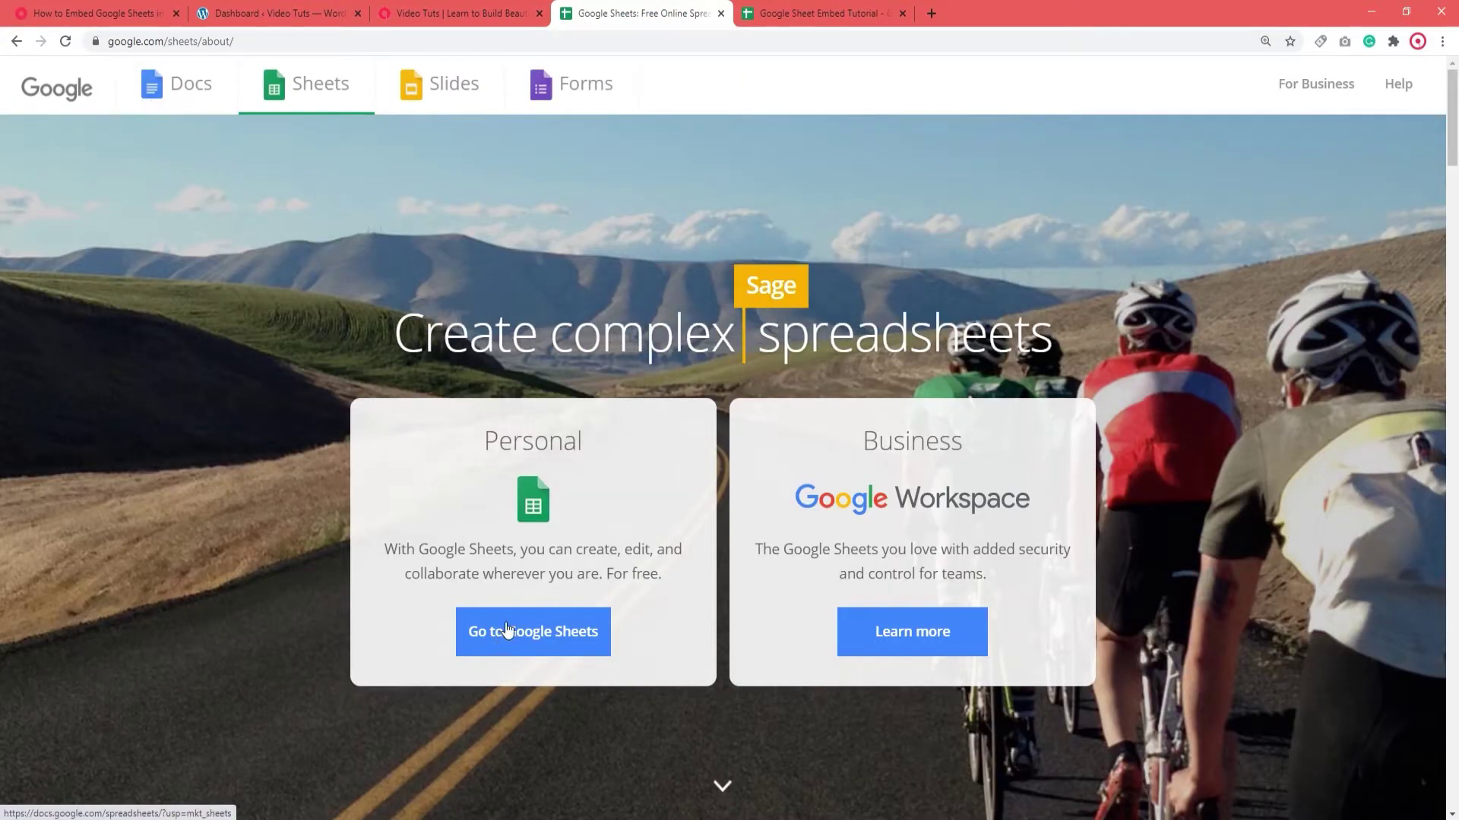
- In the Google Sheet Embed Tutorial, set Publish to the web to Embed with Entire Document
{"action": "left_click", "coordinate": [788, 11]}
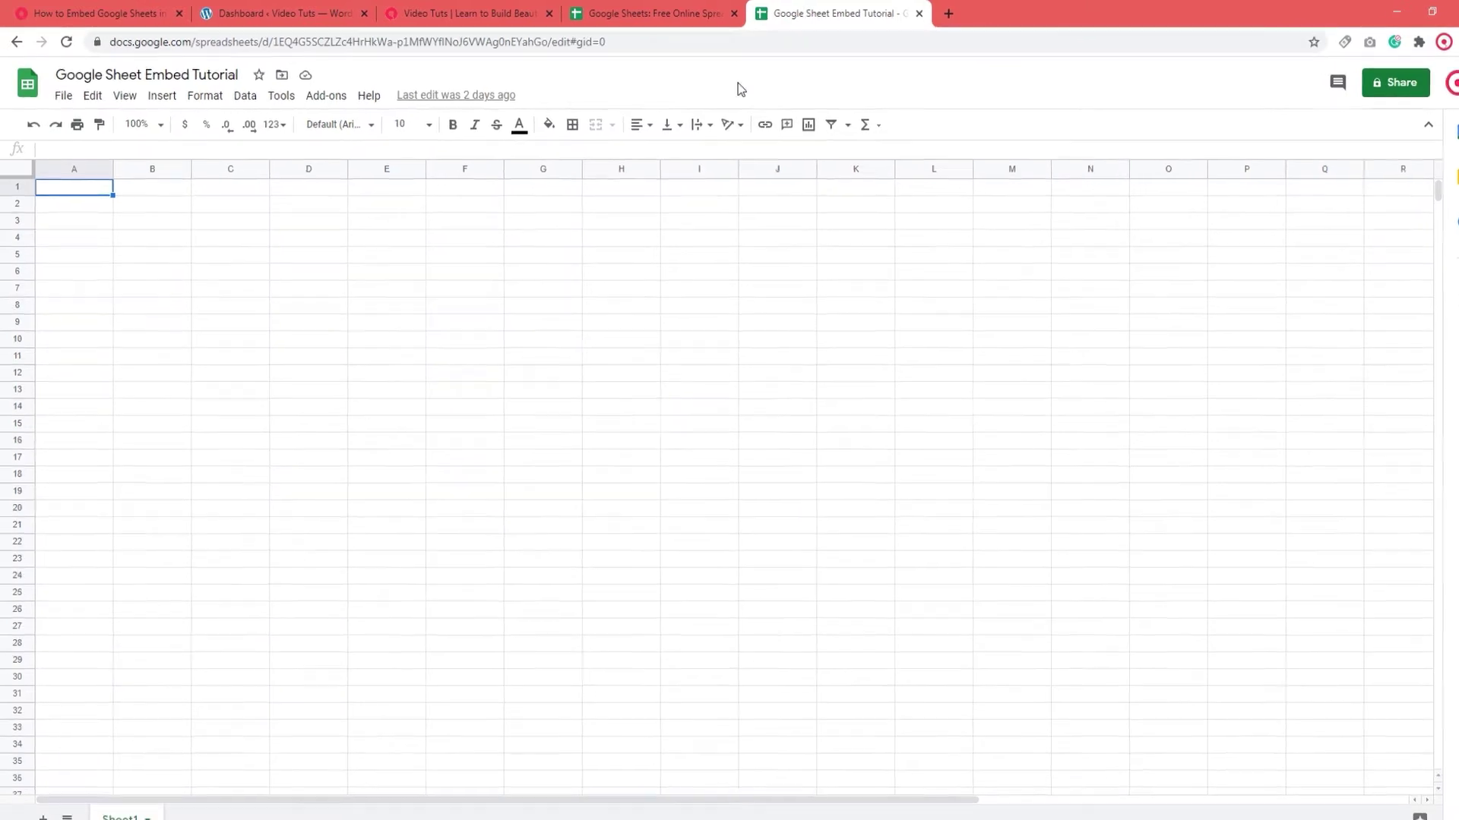
{"action": "left_click", "coordinate": [80, 123]}
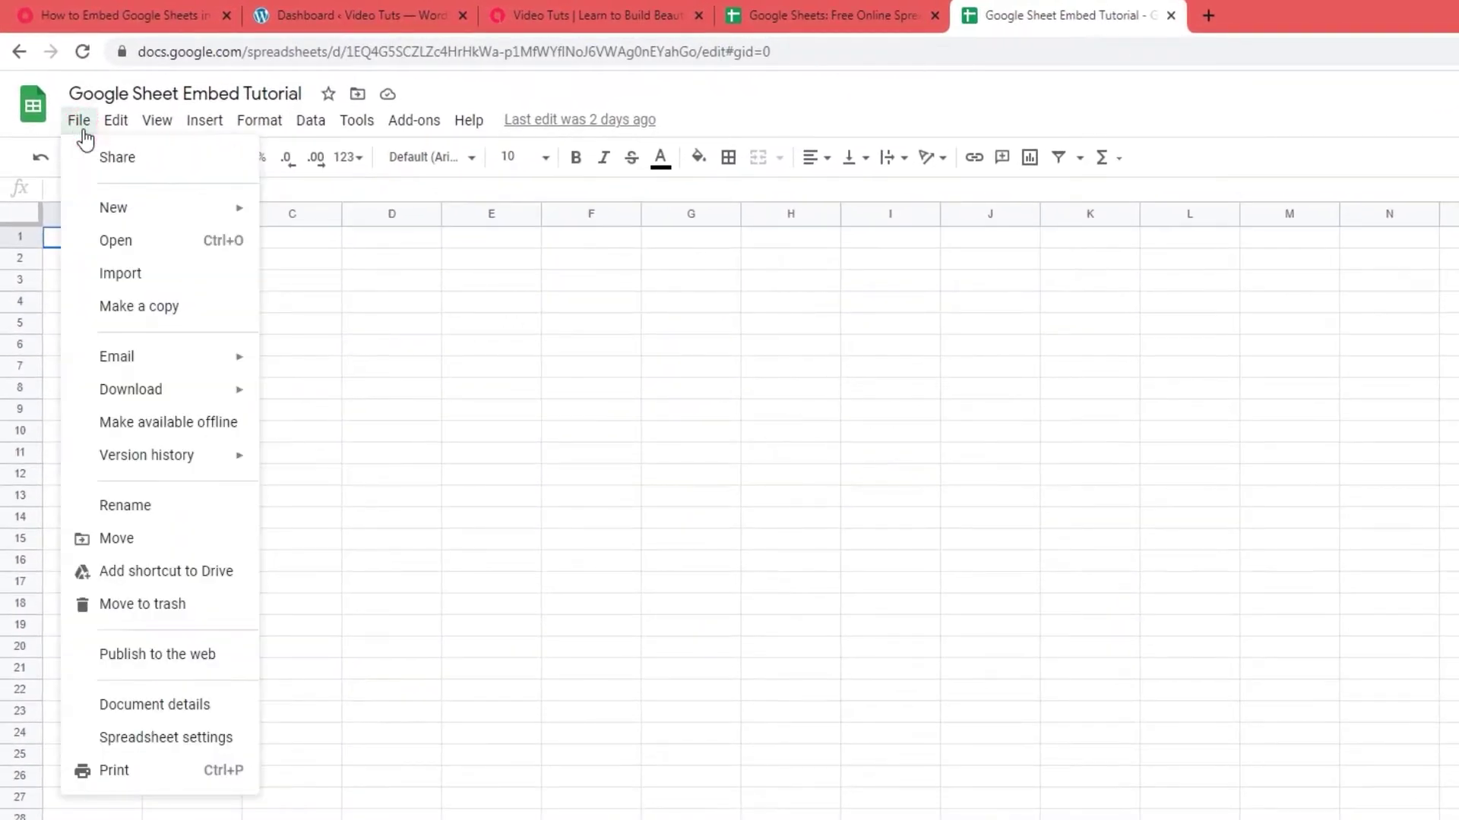
{"action": "left_click", "coordinate": [106, 654]}
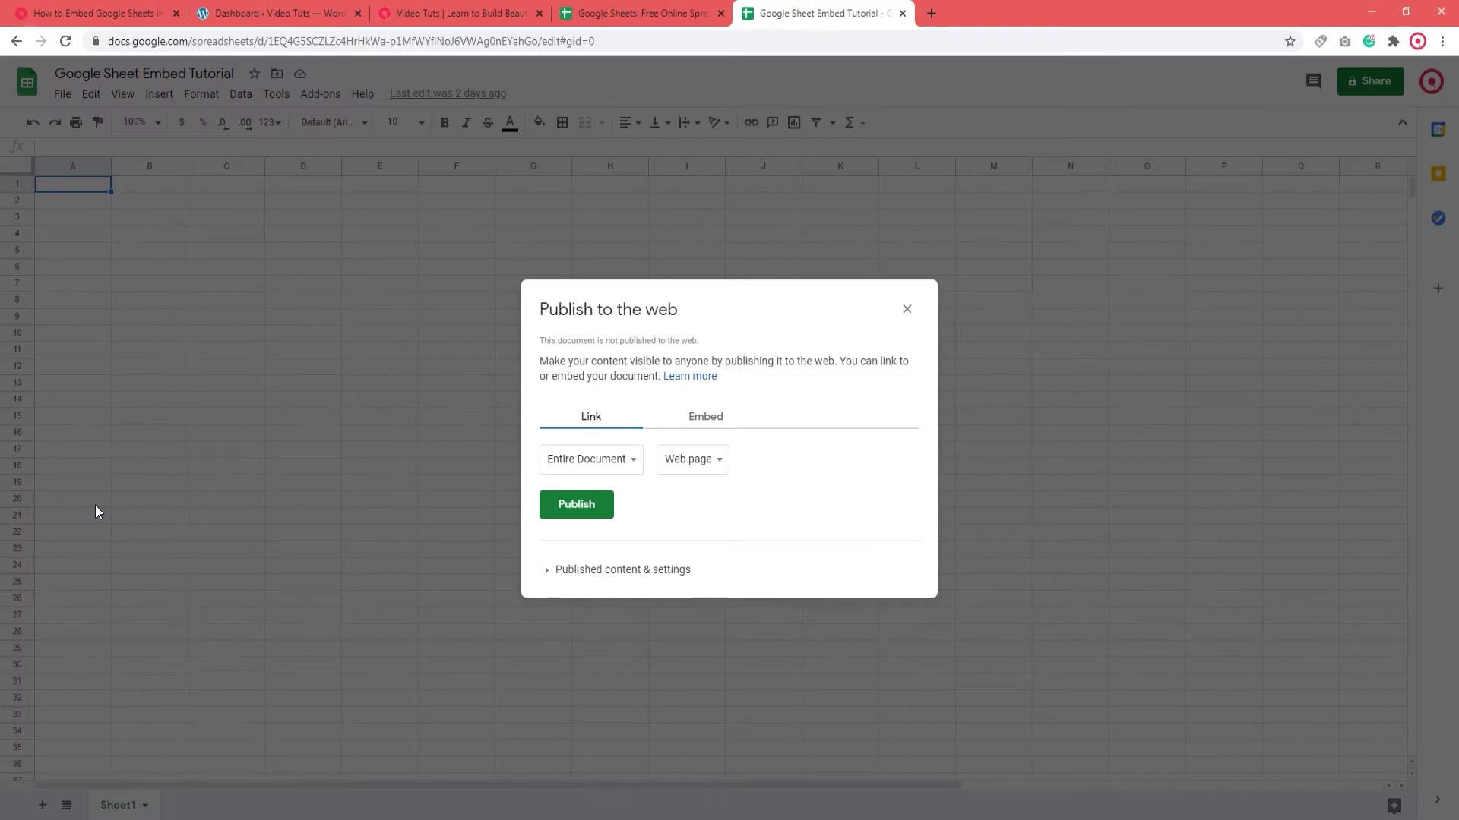
{"action": "left_click", "coordinate": [691, 419]}
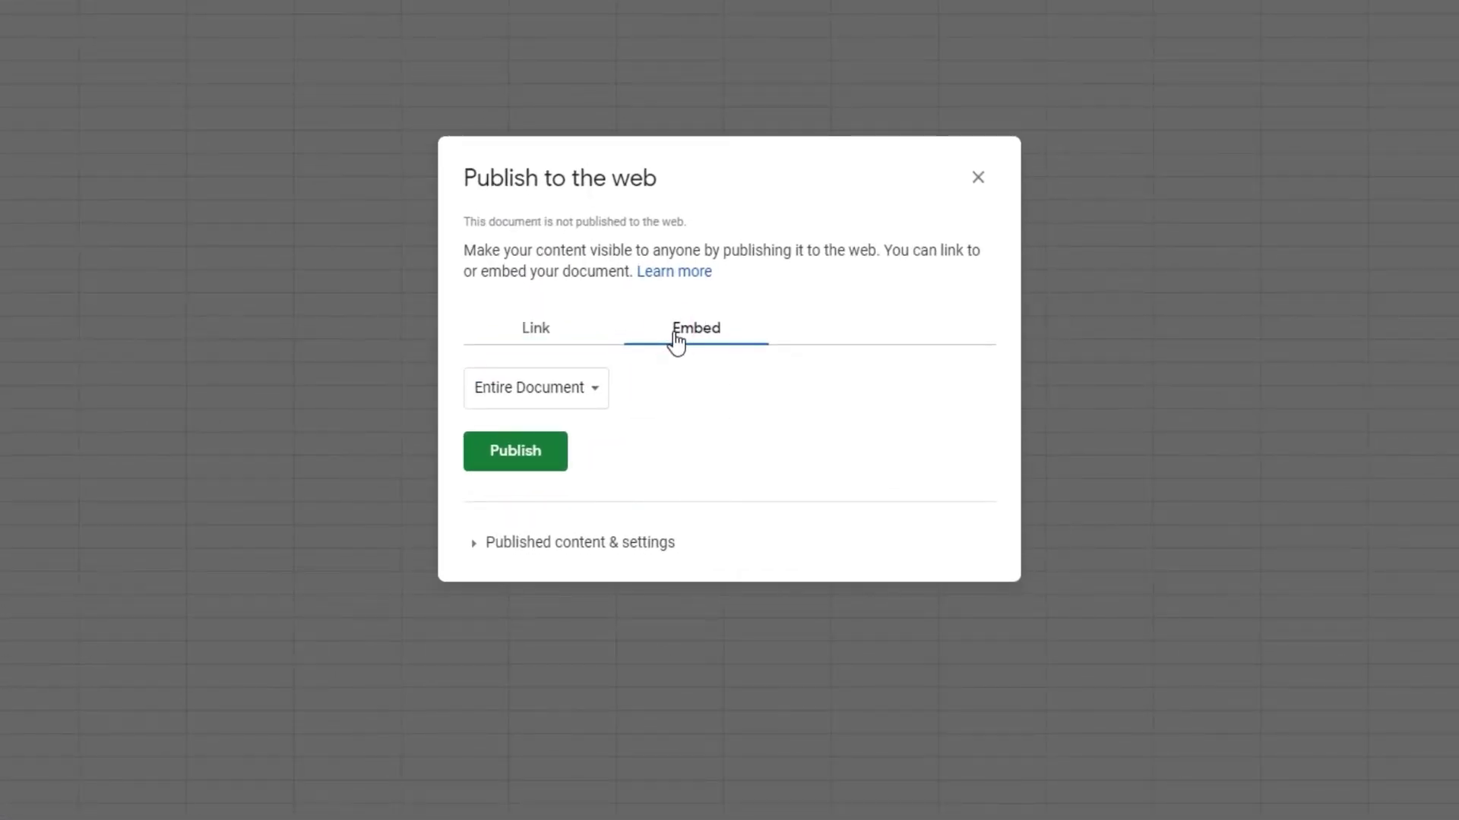
{"action": "left_click", "coordinate": [560, 397]}
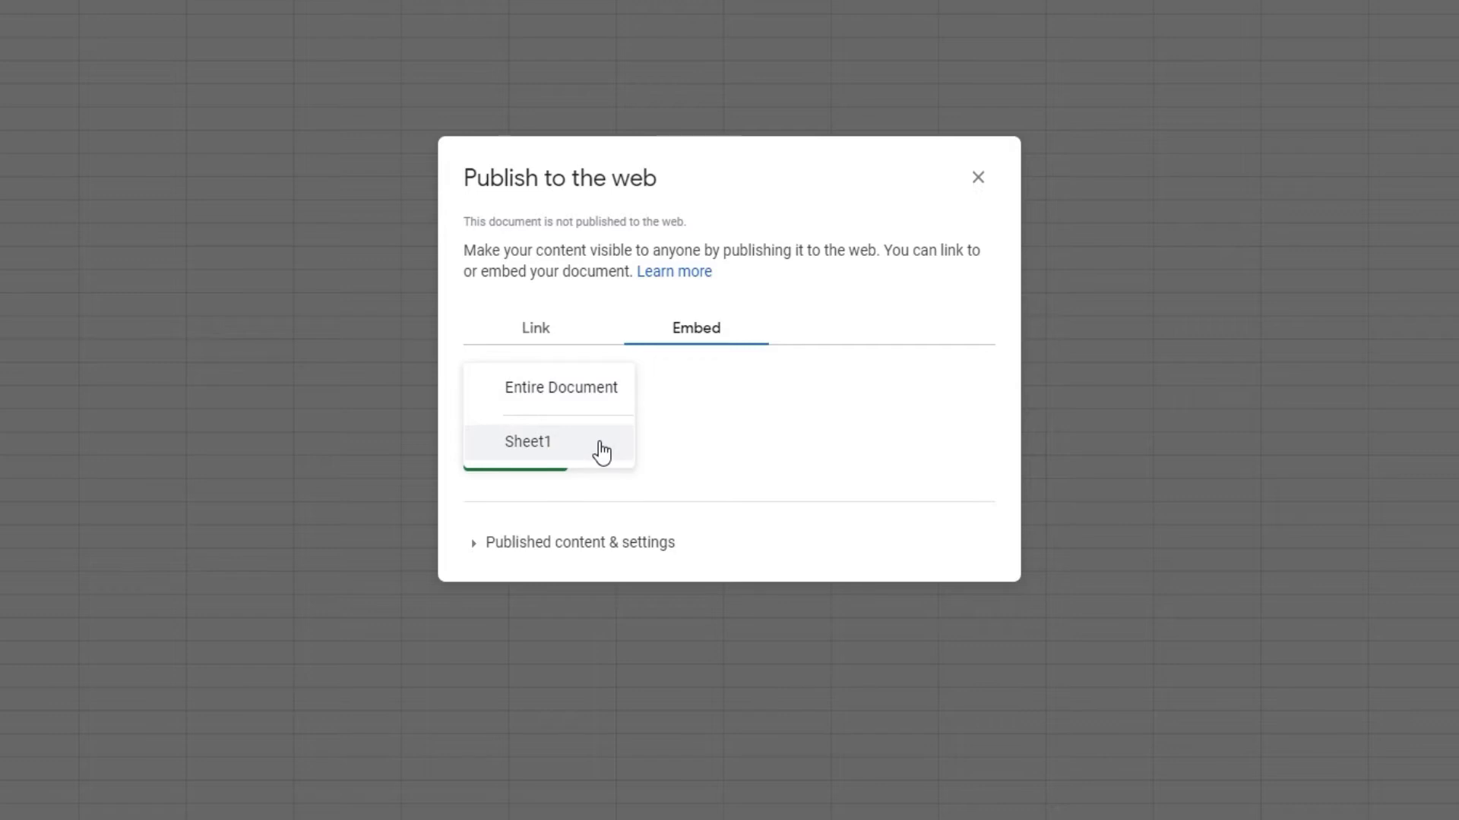
{"action": "left_click", "coordinate": [593, 409]}
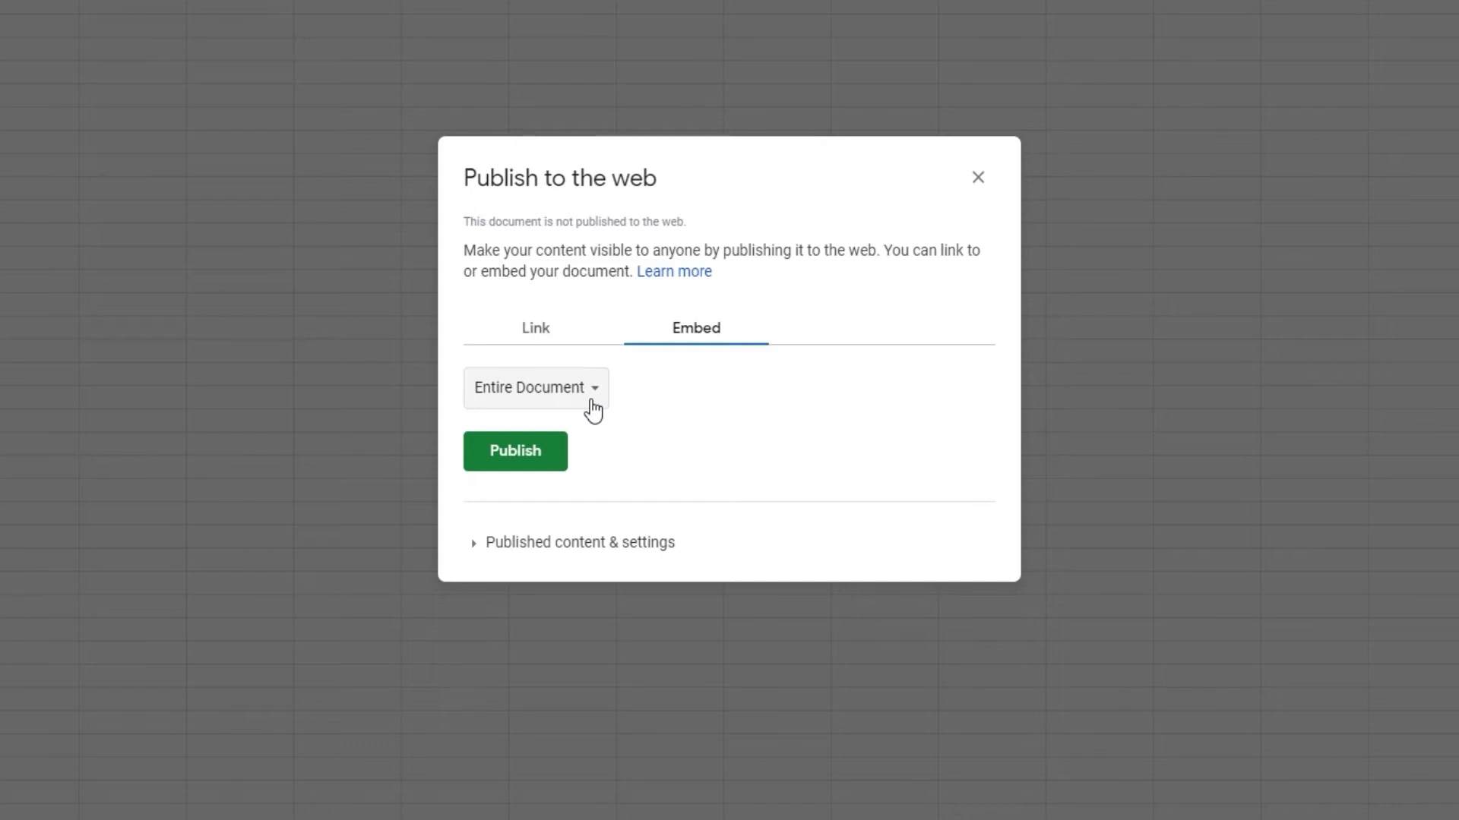
- Keep automatic republishing on and publish the document to the web
{"action": "left_click", "coordinate": [531, 547]}
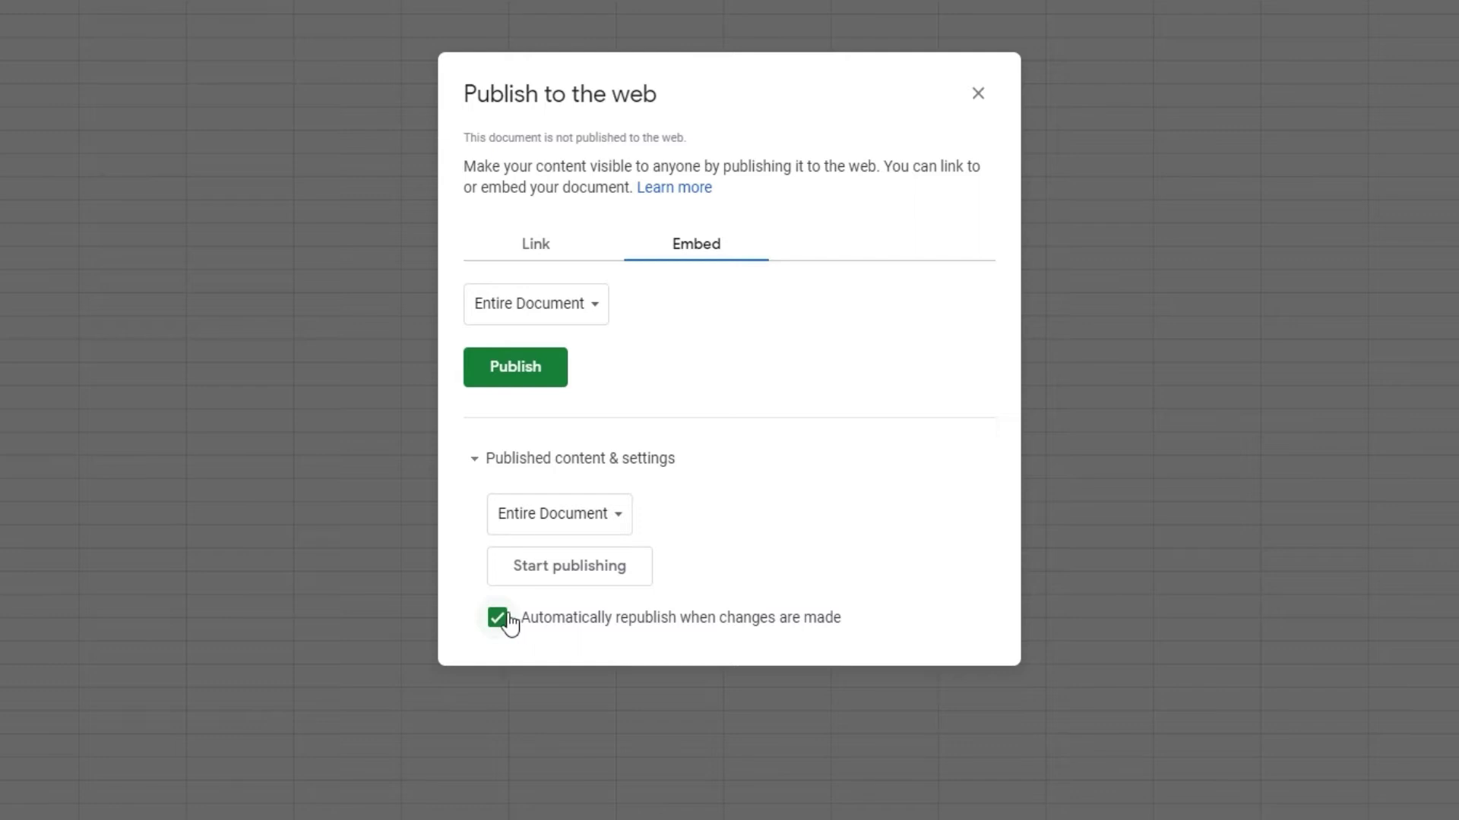
{"action": "left_click", "coordinate": [504, 620]}
{"action": "left_click", "coordinate": [501, 621]}
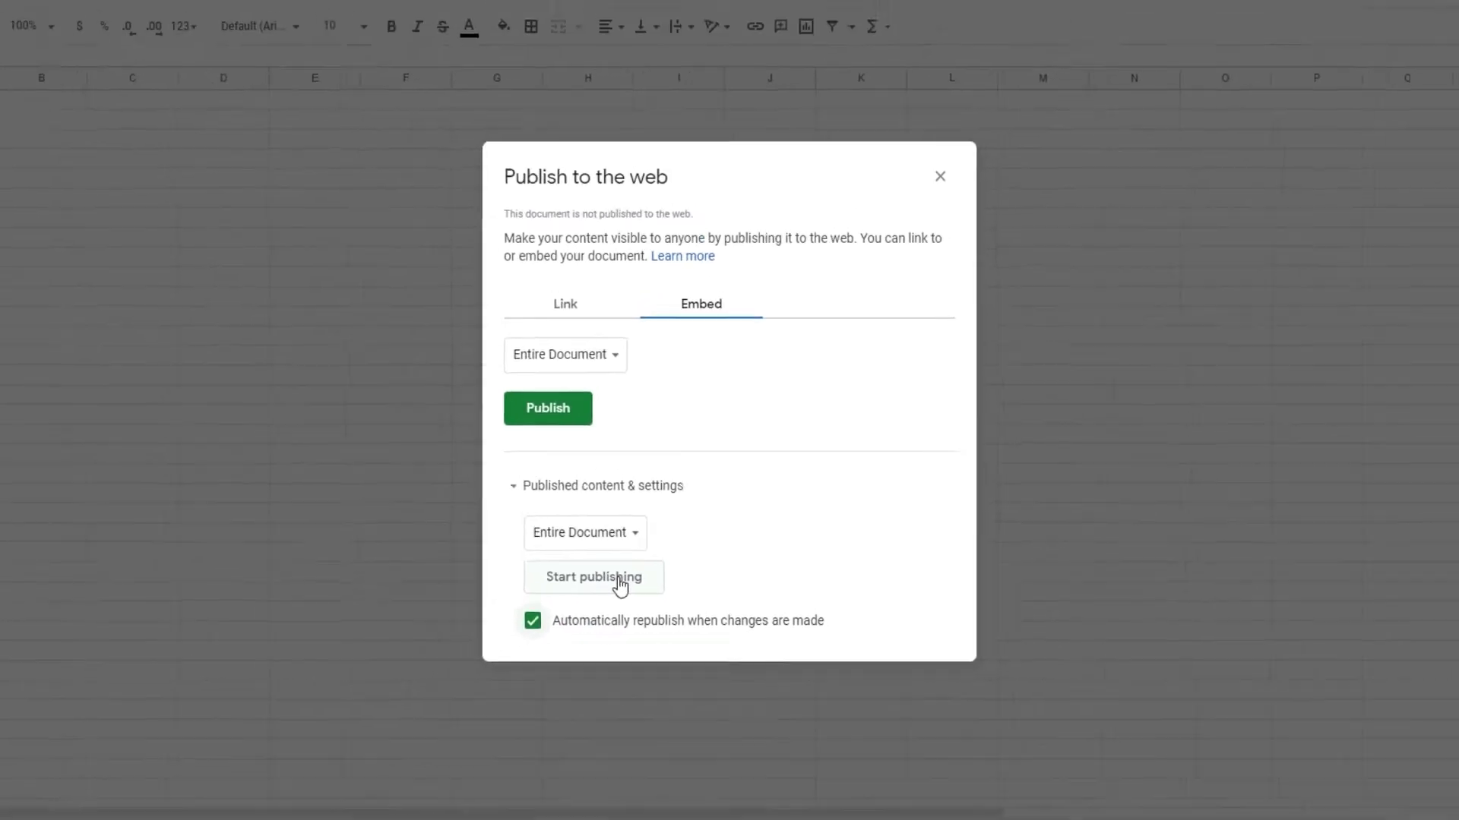
{"action": "left_click", "coordinate": [600, 575]}
{"action": "left_click", "coordinate": [803, 137]}
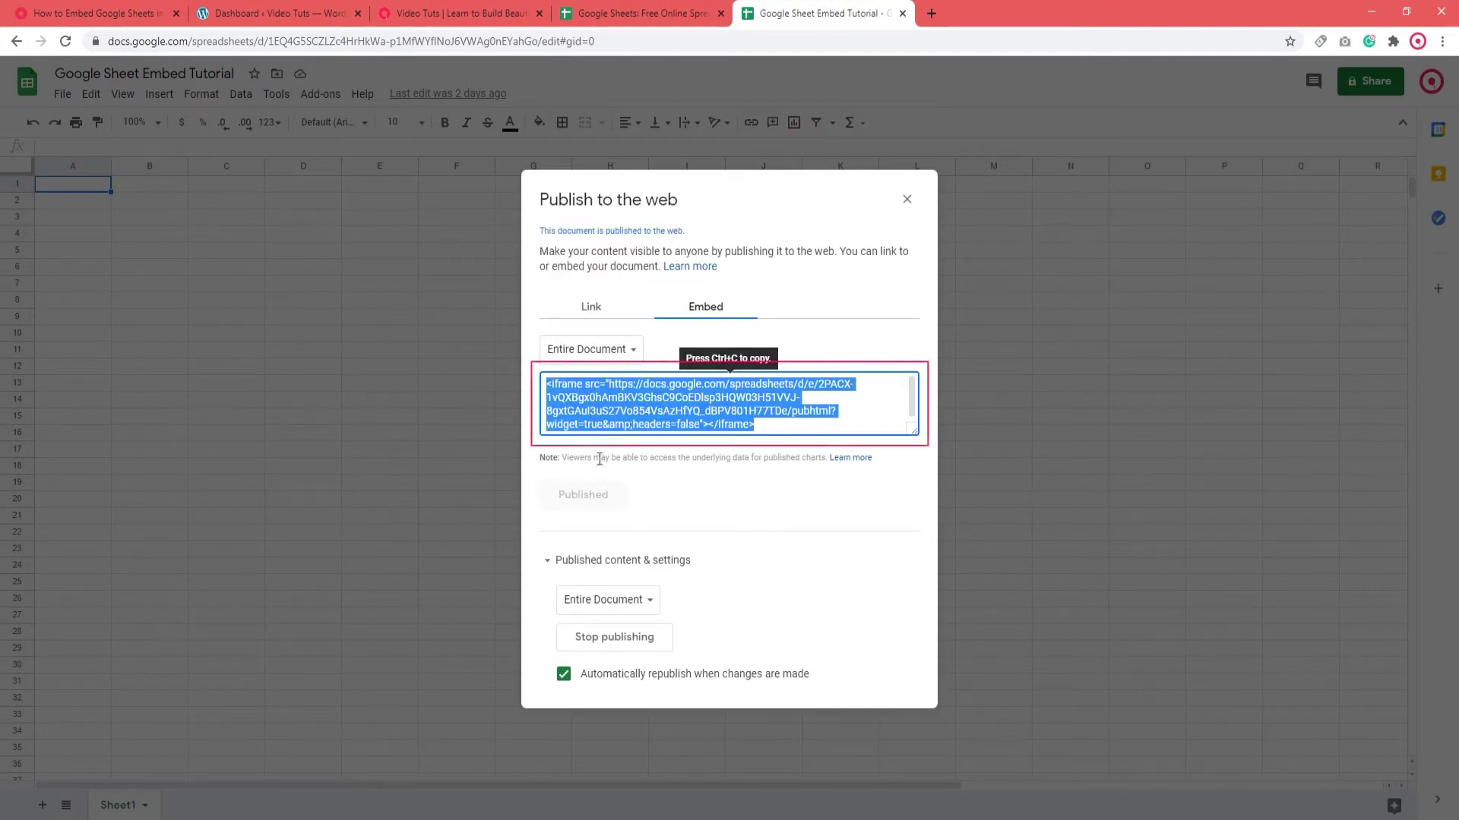
- Copy the generated iframe embed code
{"action": "key", "text": "ctrl+c"}
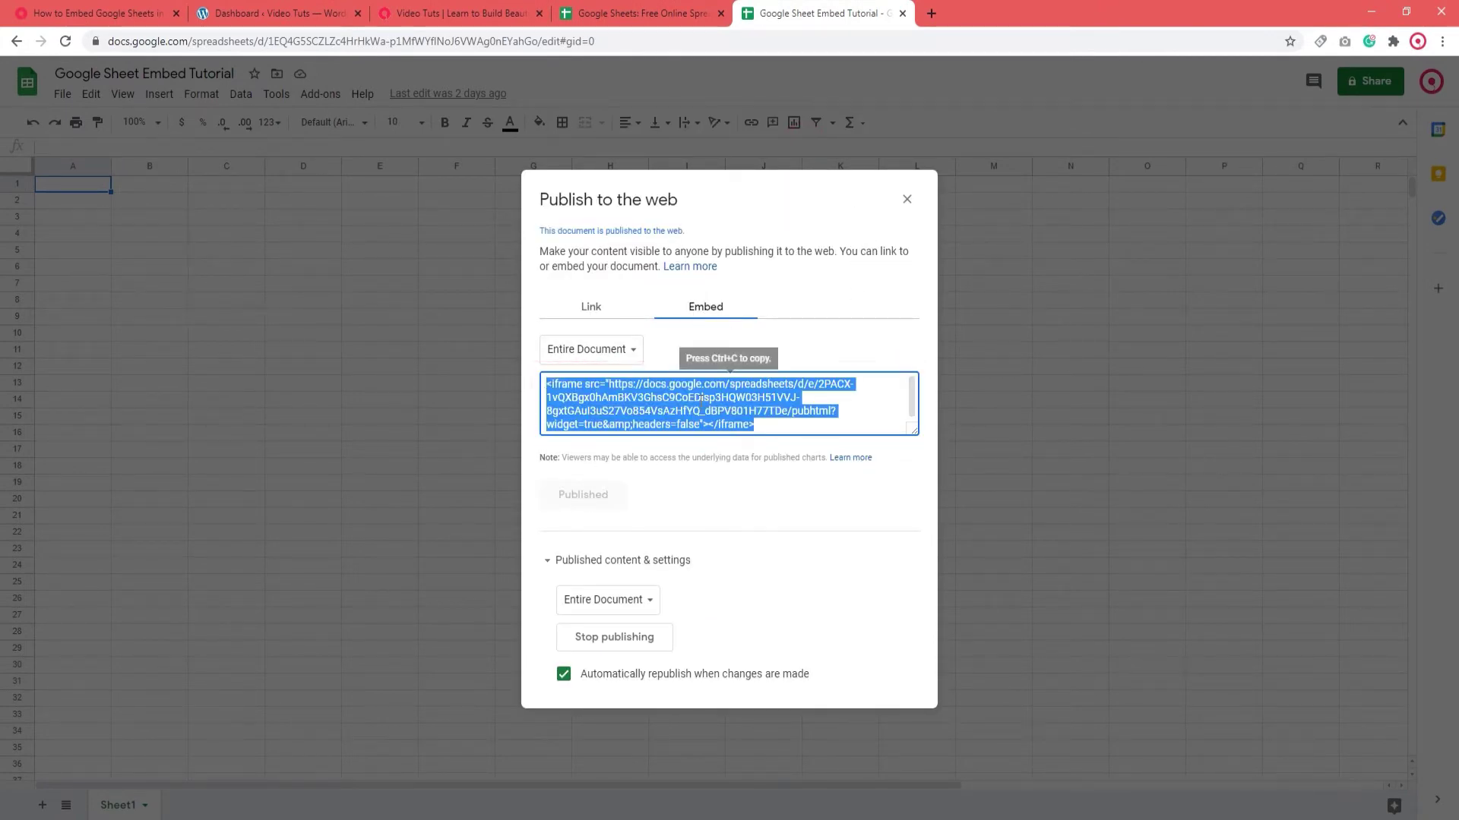
{"action": "right_click", "coordinate": [717, 405]}
{"action": "left_click", "coordinate": [726, 410]}
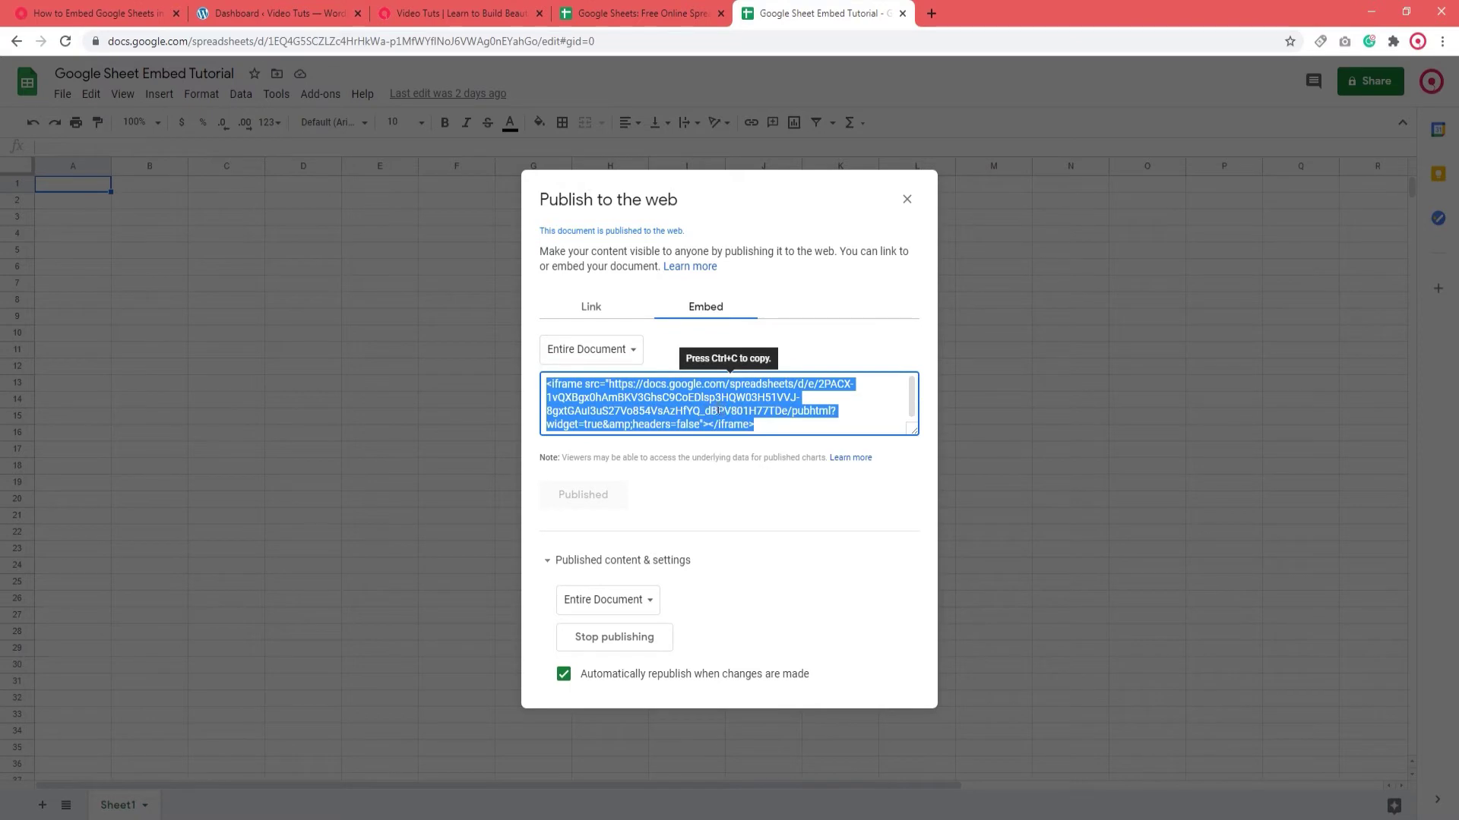
- From the WordPress dashboard, create a new page via Pages > Add New
{"action": "left_click", "coordinate": [281, 13]}
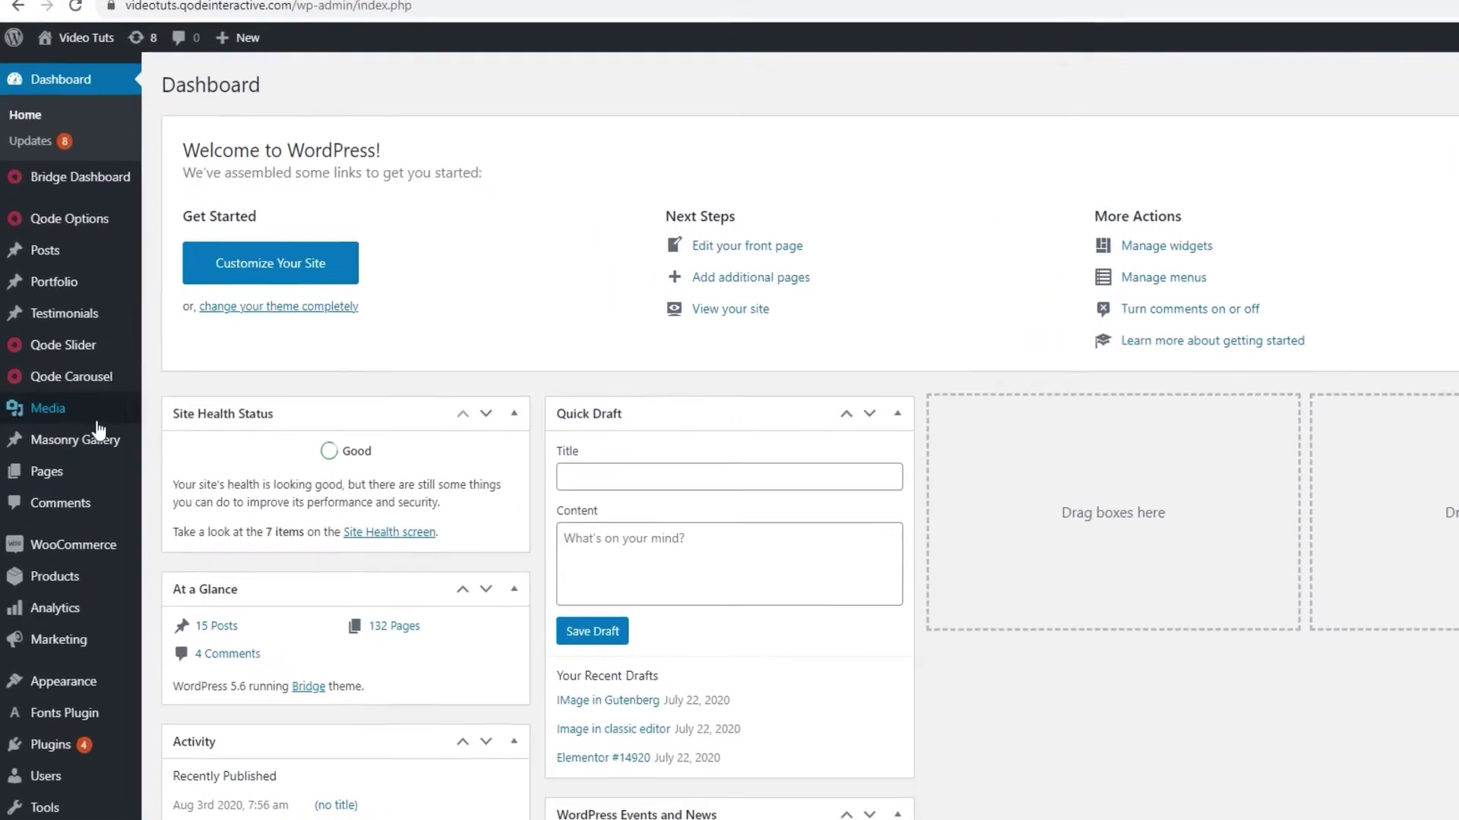
{"action": "mouse_move", "coordinate": [45, 444]}
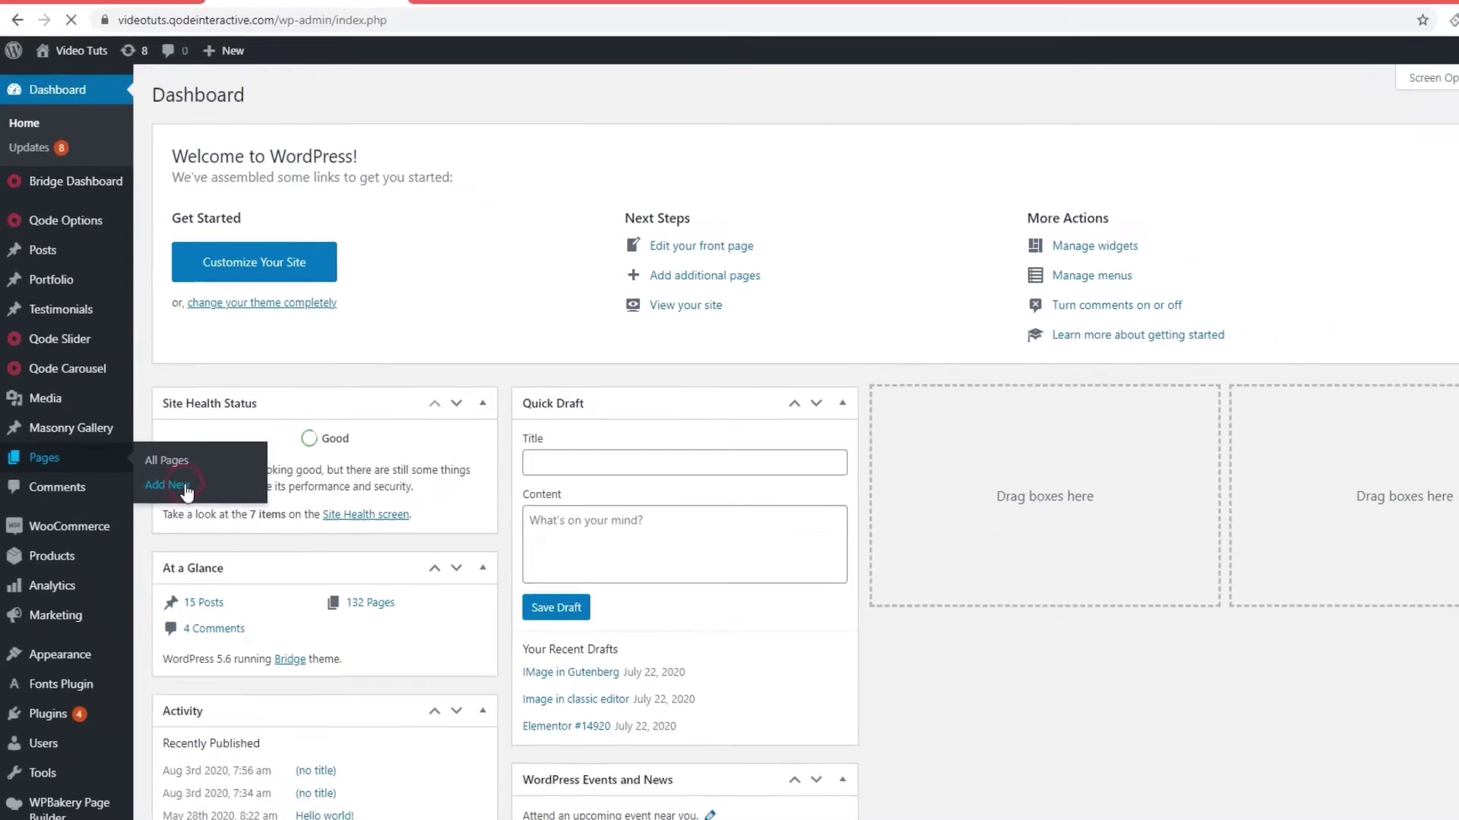
{"action": "left_click", "coordinate": [198, 527]}
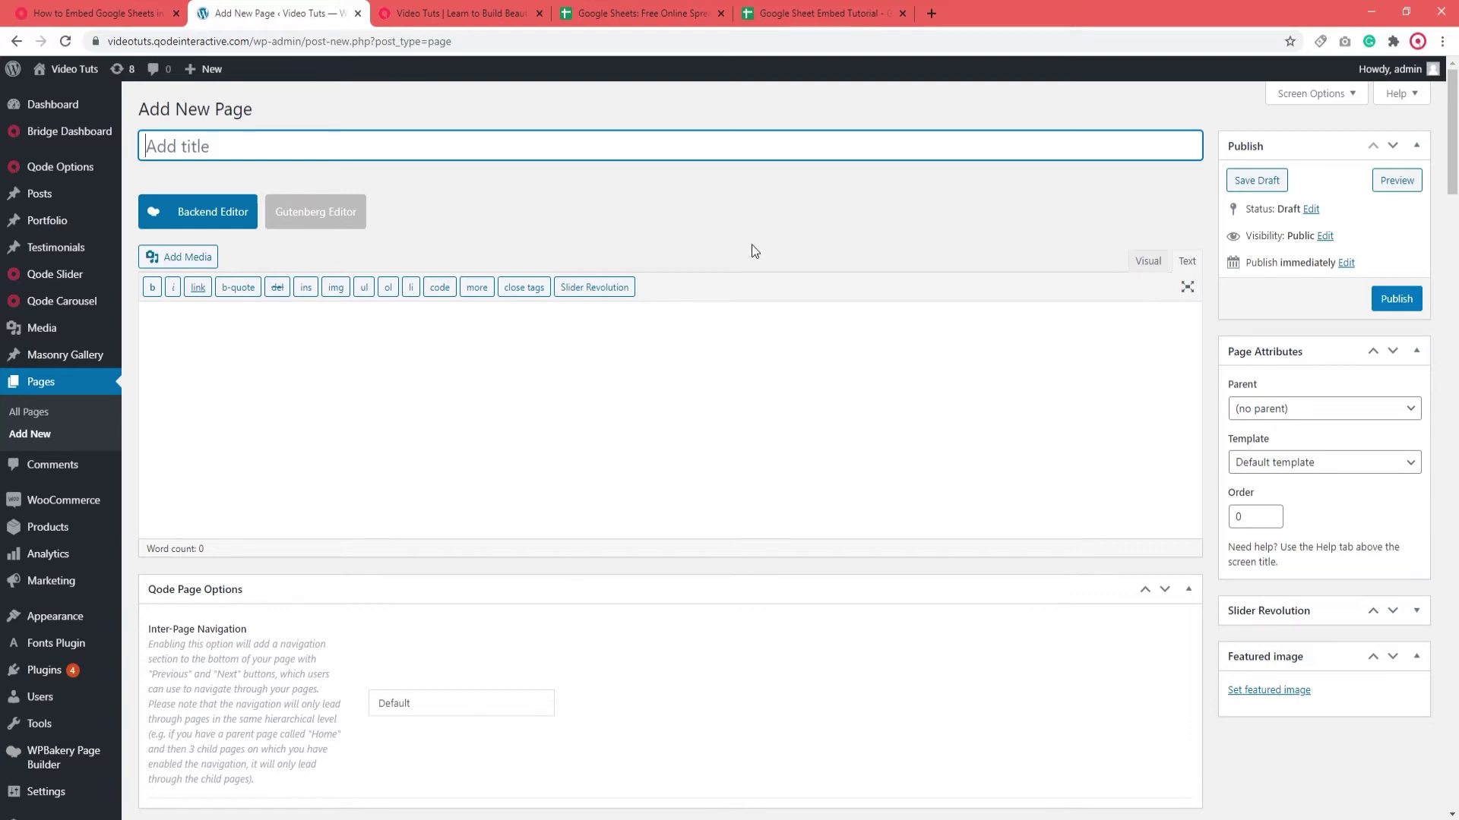
- Paste the Google Sheets iframe code into the page body and publish the page
{"action": "left_click", "coordinate": [152, 318]}
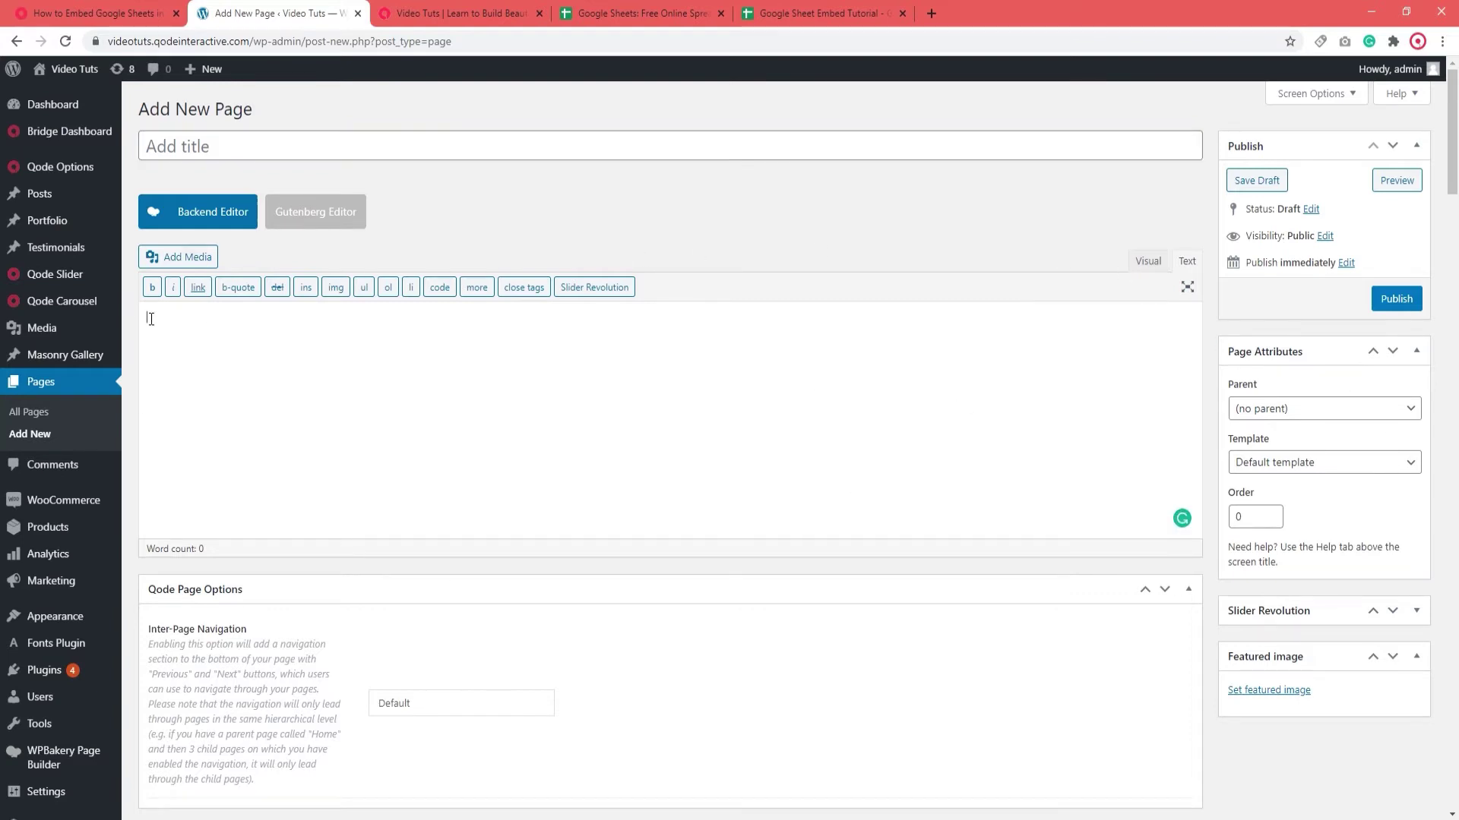
{"action": "right_click", "coordinate": [150, 317]}
{"action": "left_click", "coordinate": [204, 442]}
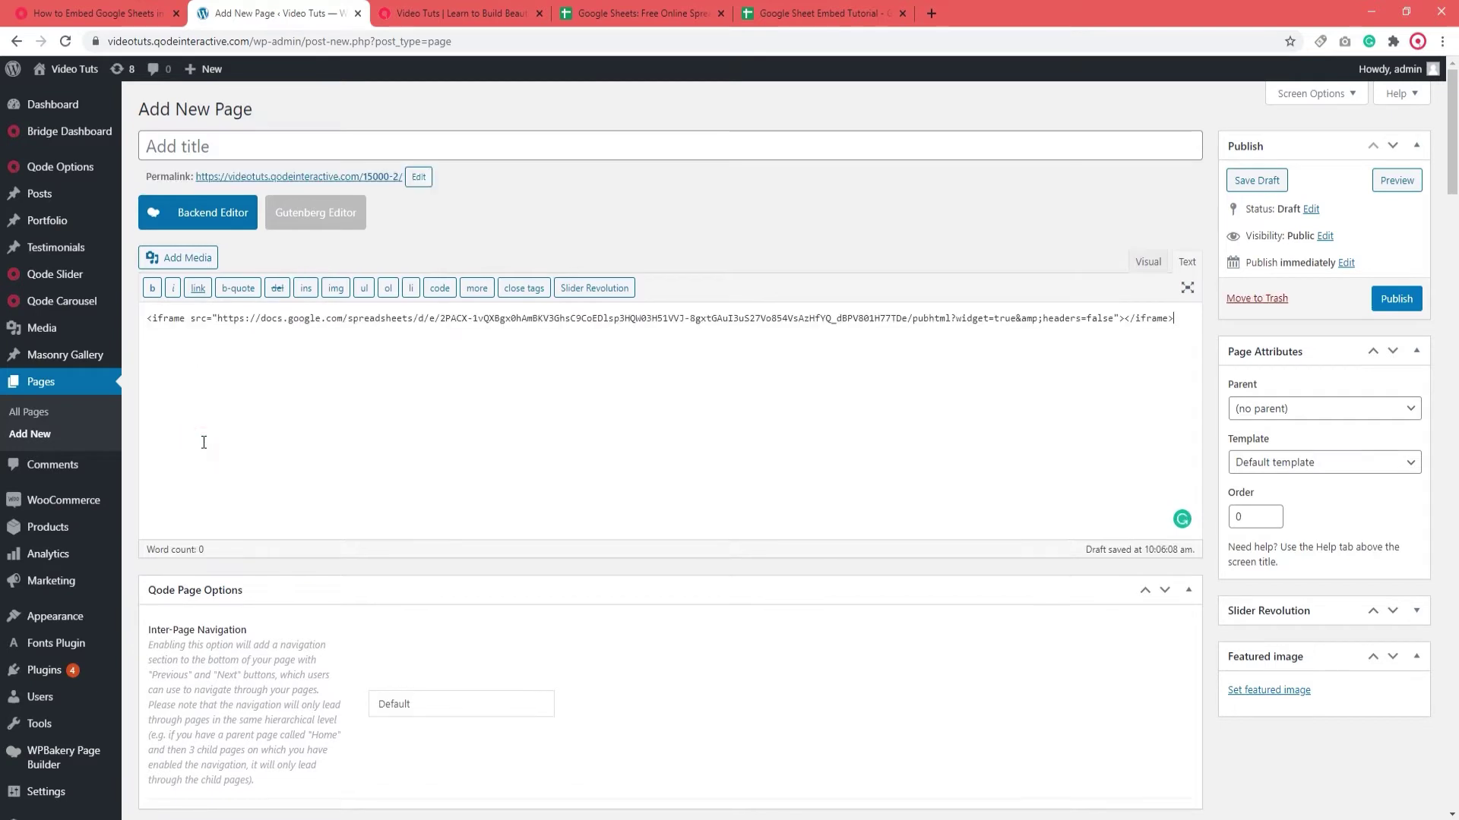
{"action": "left_click", "coordinate": [1396, 298]}
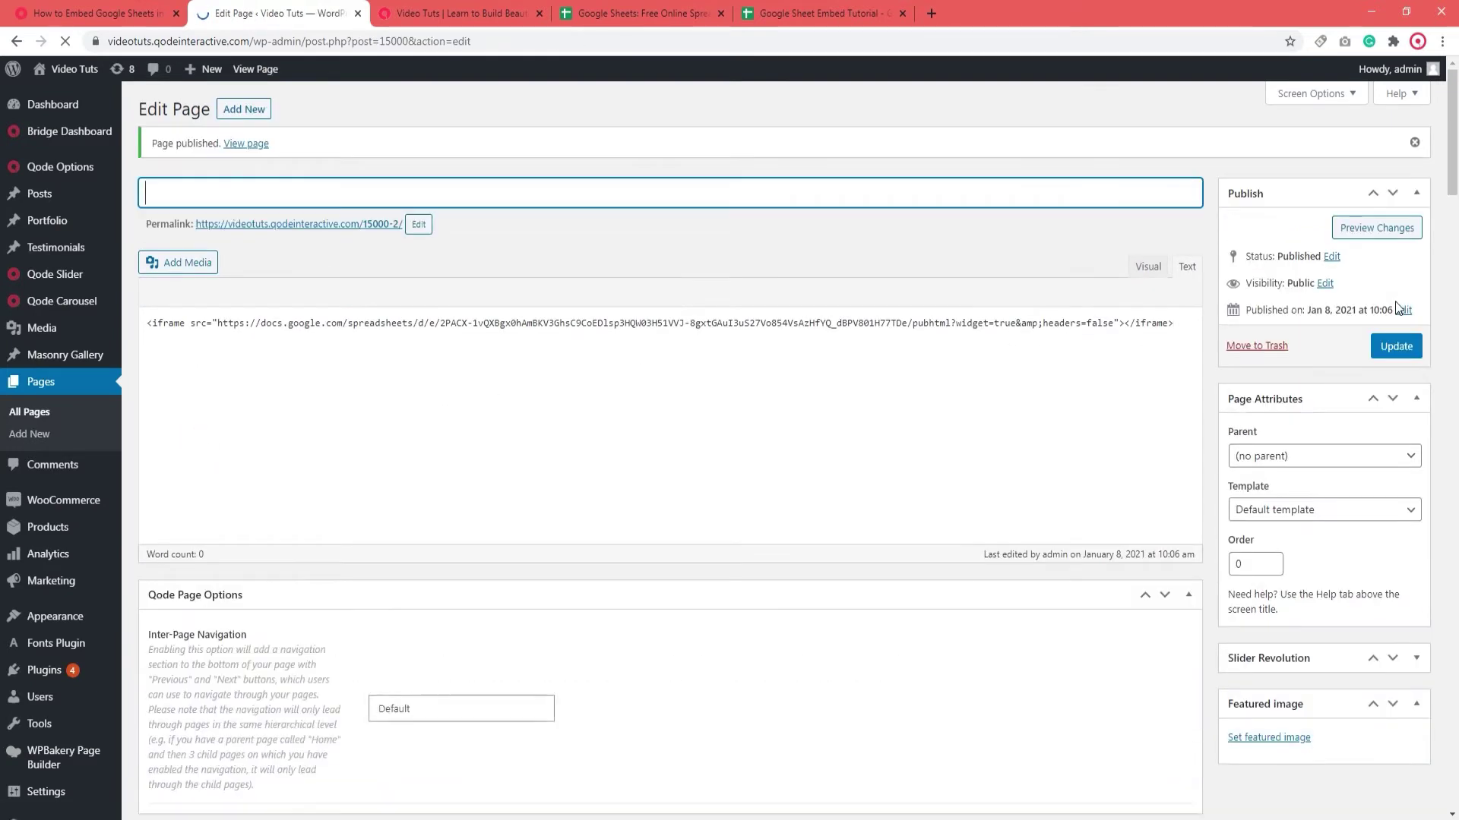
- View the published page with the small embedded sheet, then return to the Qode article
{"action": "left_click", "coordinate": [328, 224], "text": "ctrl"}
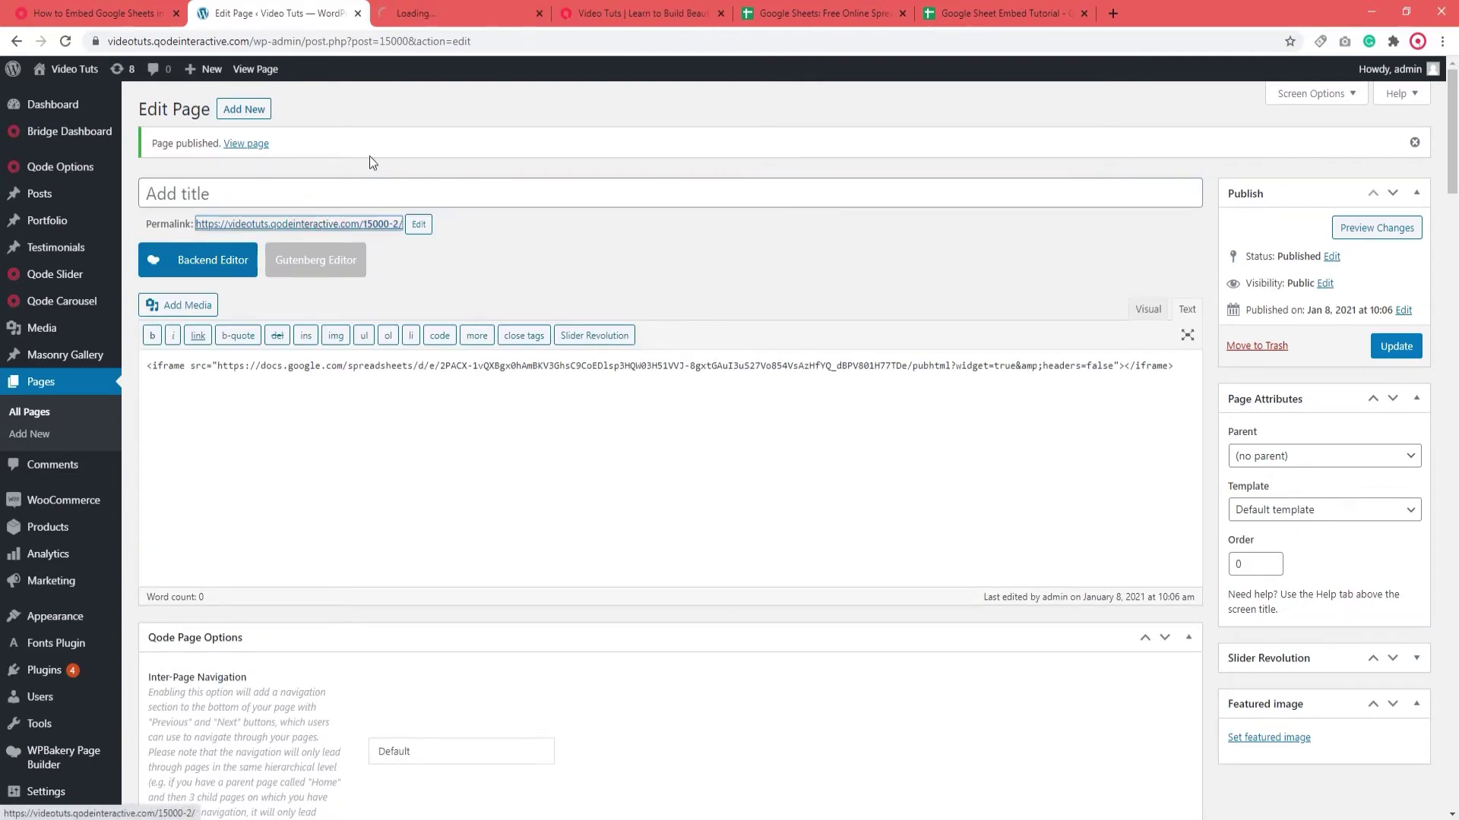
{"action": "left_click", "coordinate": [426, 11]}
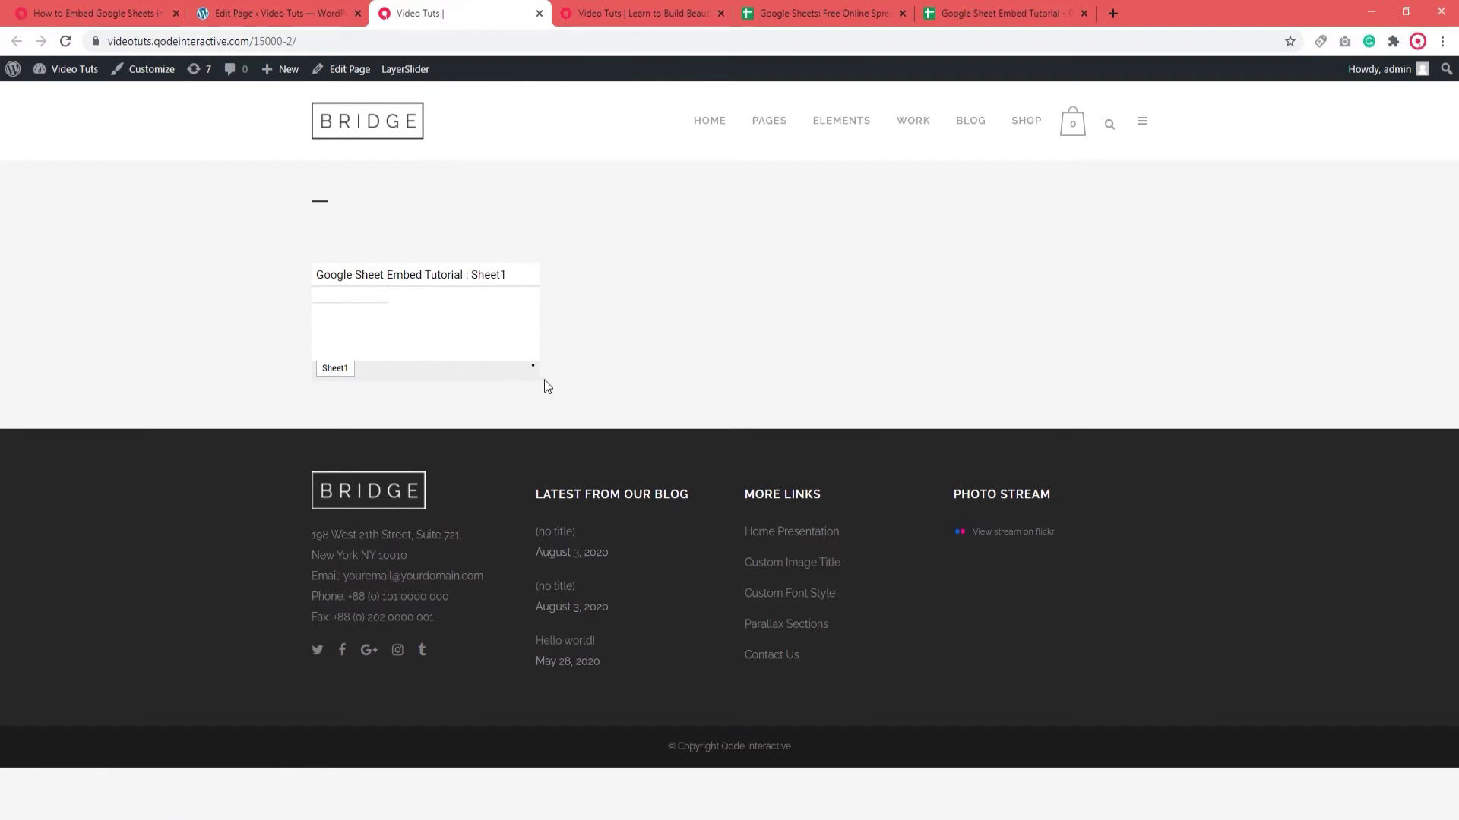
{"action": "left_click", "coordinate": [126, 17]}
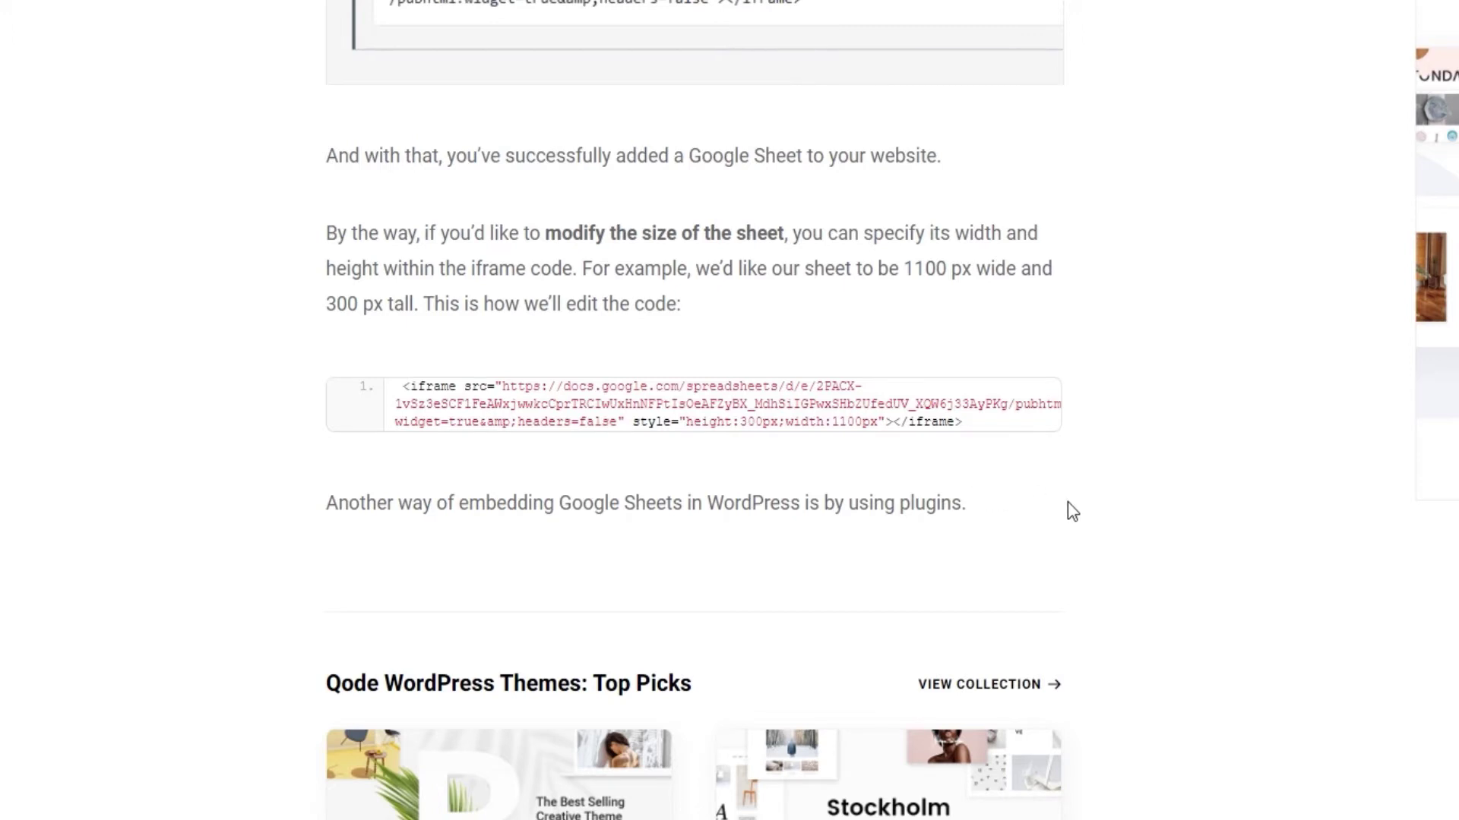
- Copy style="height:300px;width:1100px" from the article's code sample and return to the page editor
{"action": "mouse_move", "coordinate": [692, 425]}
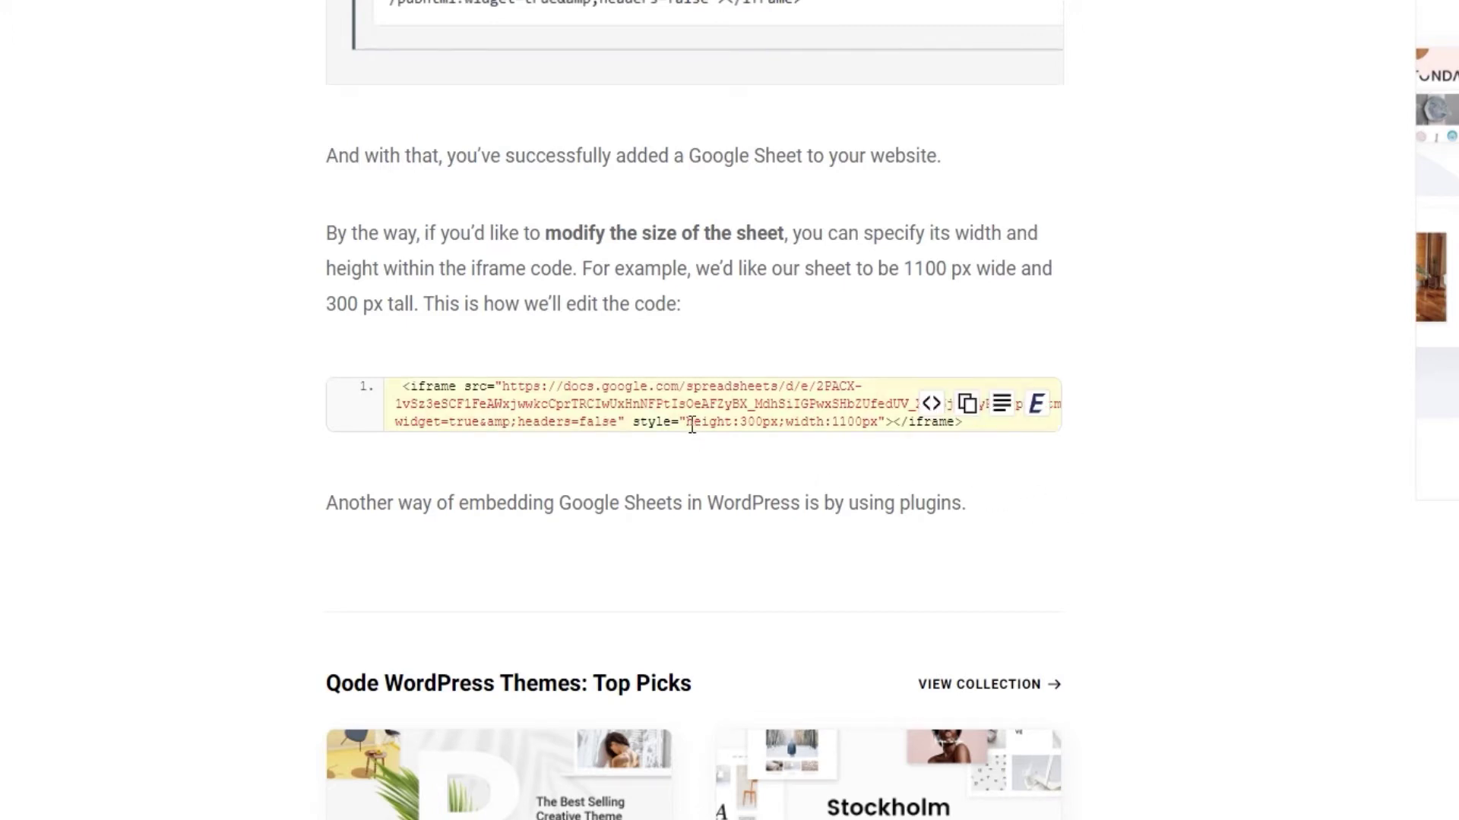
{"action": "left_click_drag", "start_coordinate": [691, 425], "coordinate": [776, 426]}
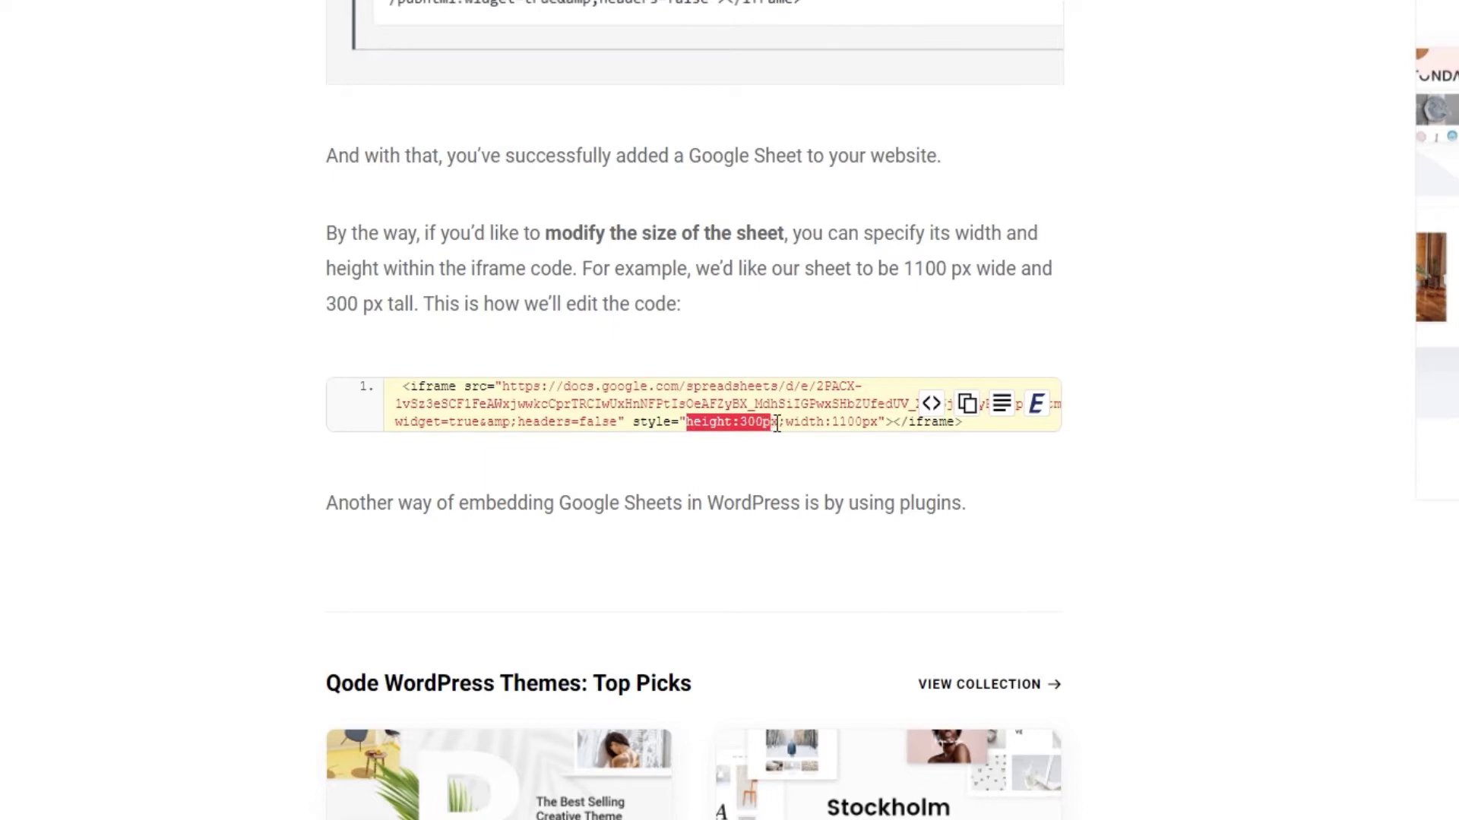
{"action": "left_click", "coordinate": [784, 418]}
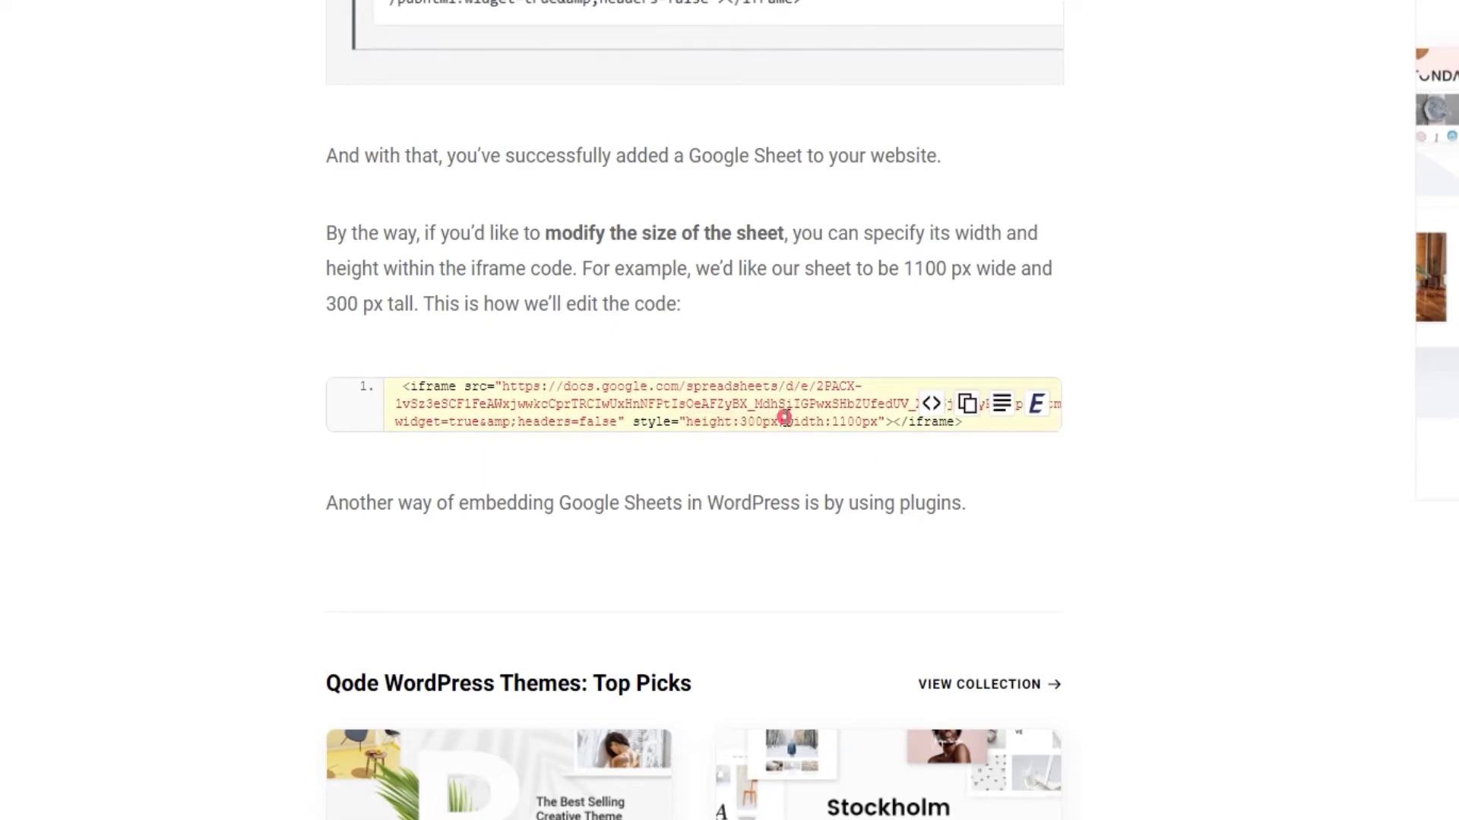
{"action": "left_click_drag", "start_coordinate": [784, 418], "coordinate": [880, 423]}
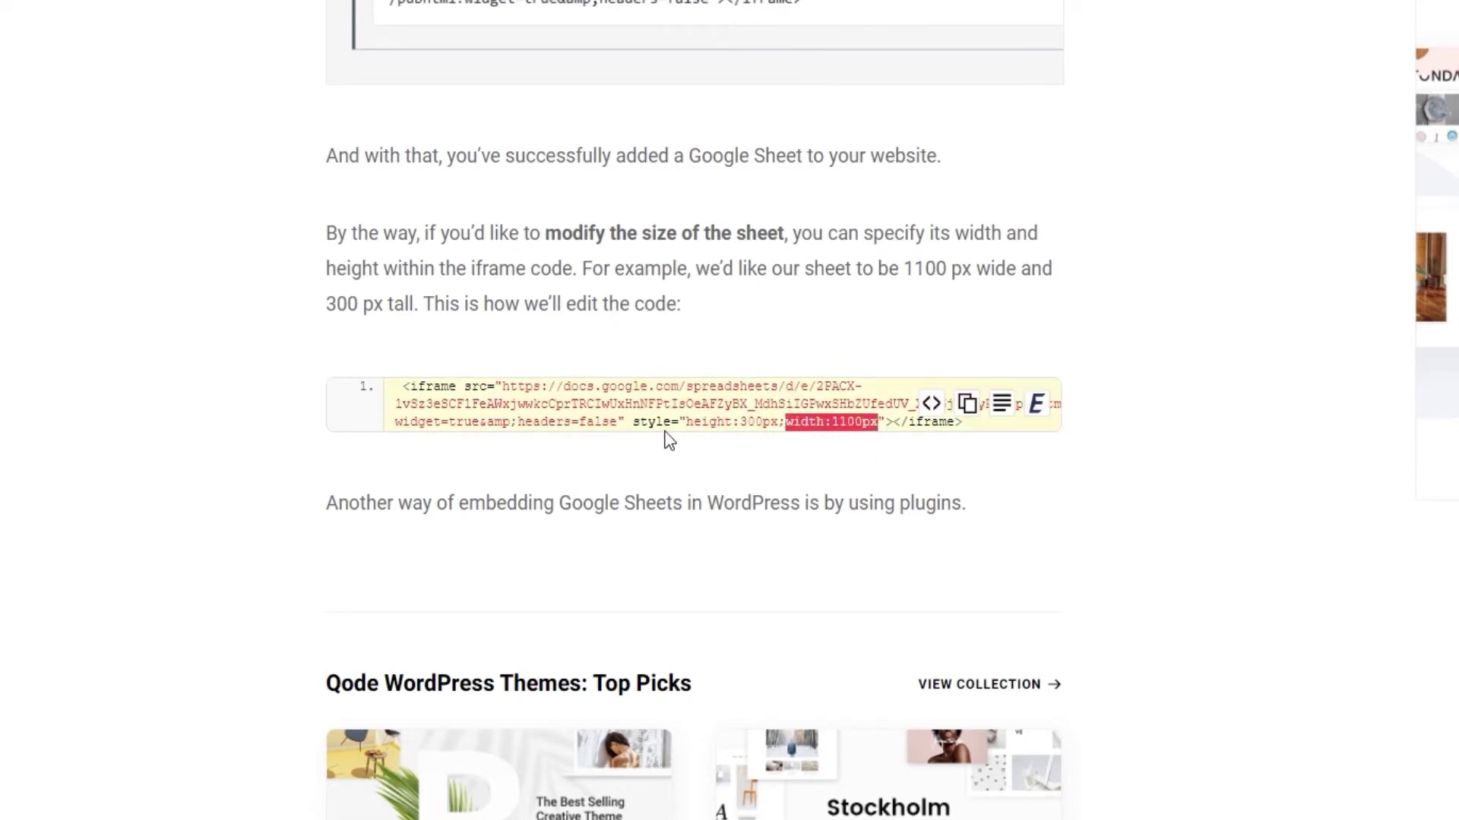
{"action": "left_click_drag", "start_coordinate": [635, 423], "coordinate": [882, 423]}
{"action": "right_click", "coordinate": [860, 427]}
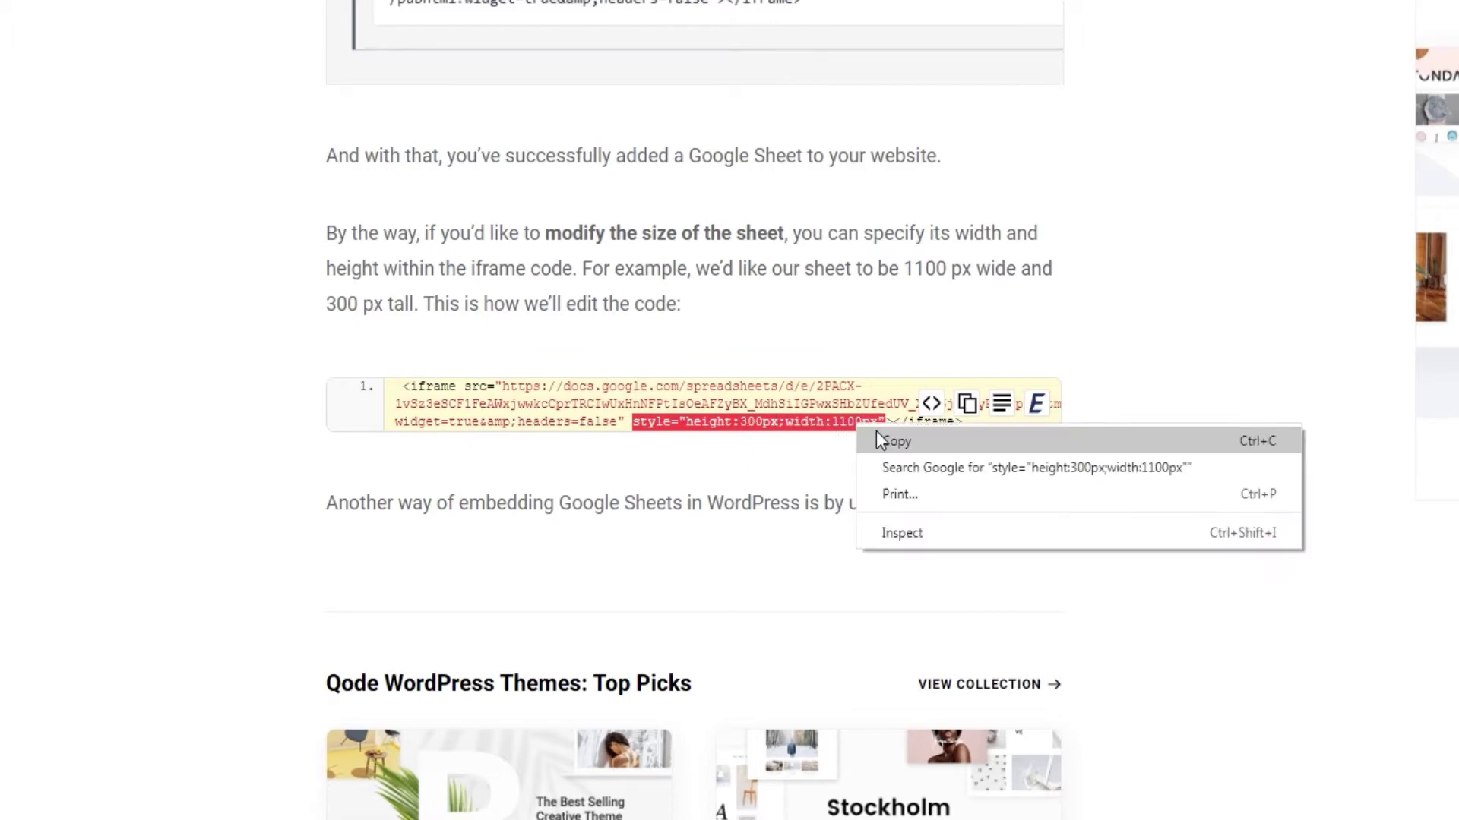
{"action": "left_click", "coordinate": [889, 441]}
{"action": "left_click", "coordinate": [285, 16]}
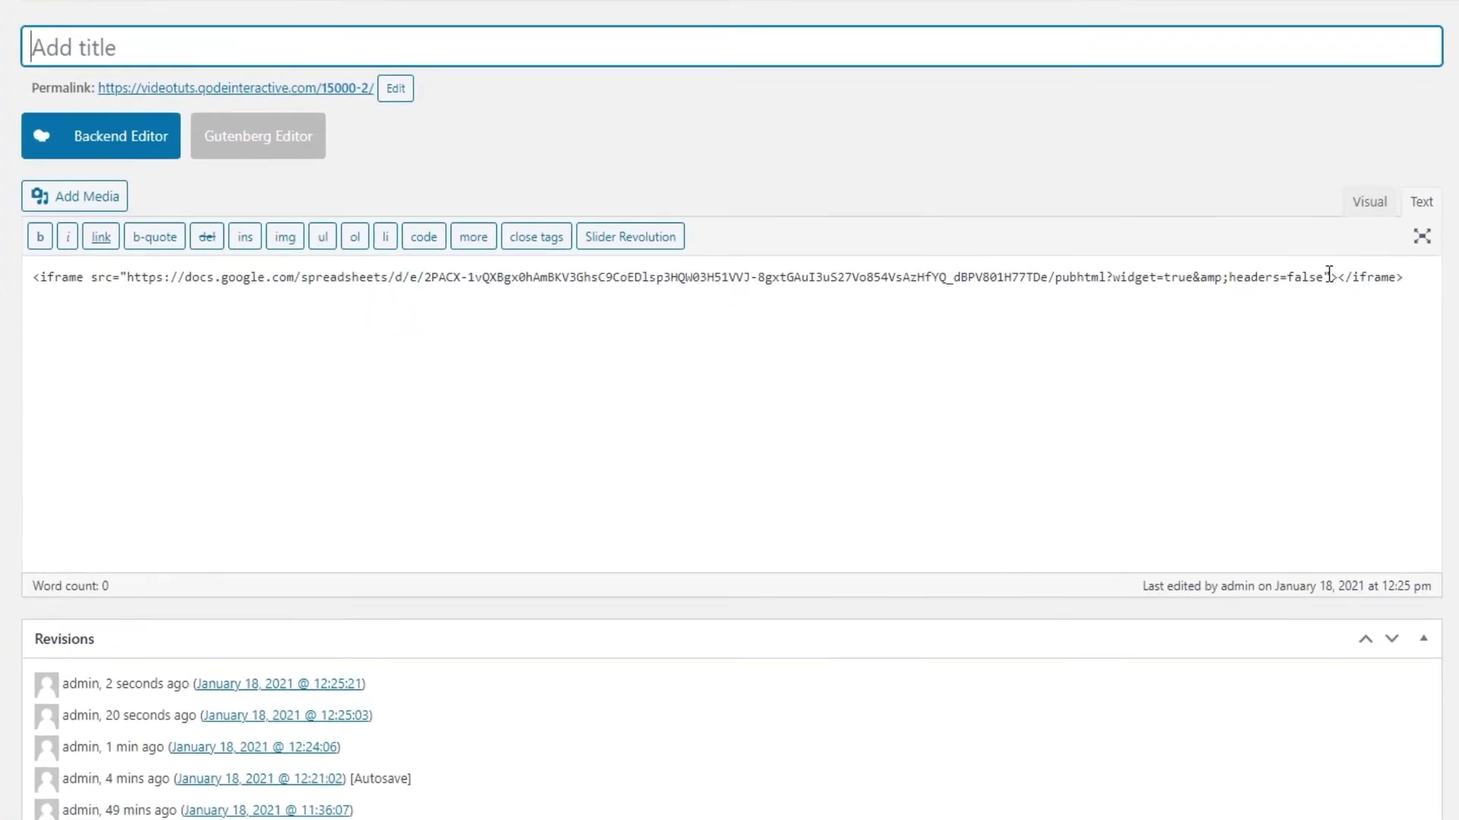
- Paste the style attribute after headers=false" in the iframe code and update the page
{"action": "left_click", "coordinate": [1329, 273]}
{"action": "right_click", "coordinate": [1331, 276]}
{"action": "left_click", "coordinate": [1395, 441]}
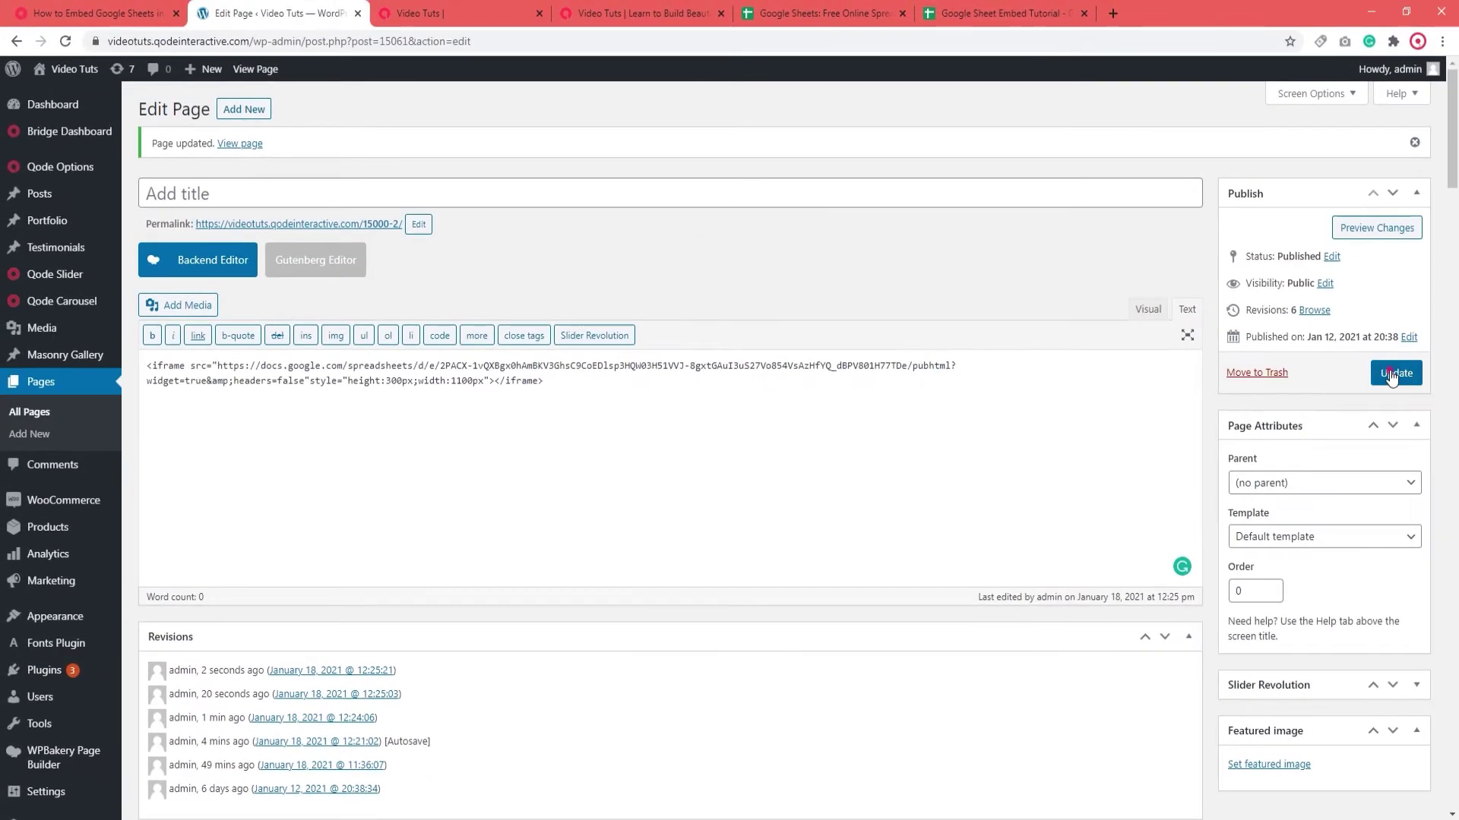
{"action": "left_click", "coordinate": [1393, 373]}
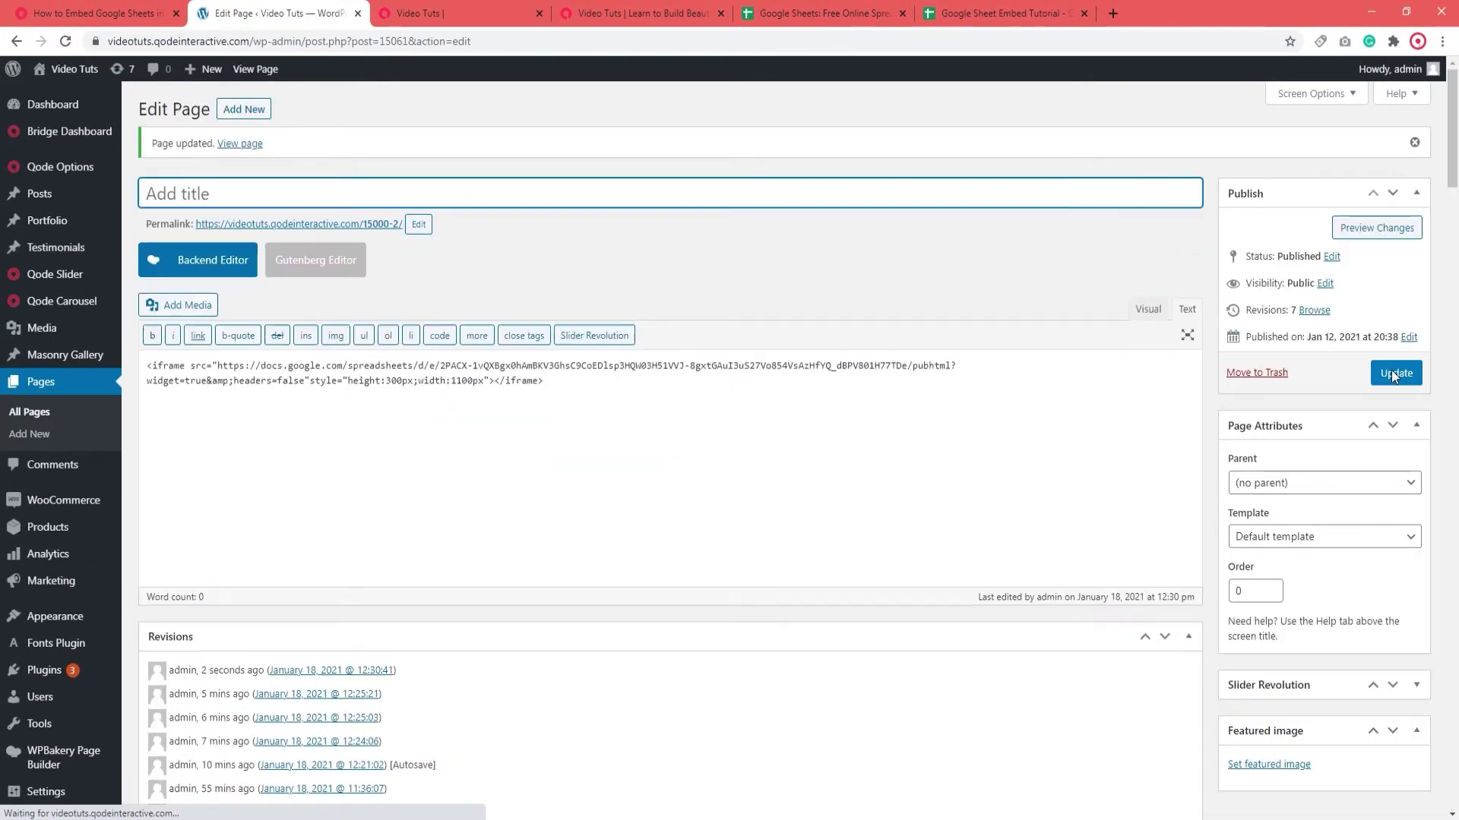
{"action": "left_click", "coordinate": [479, 23]}
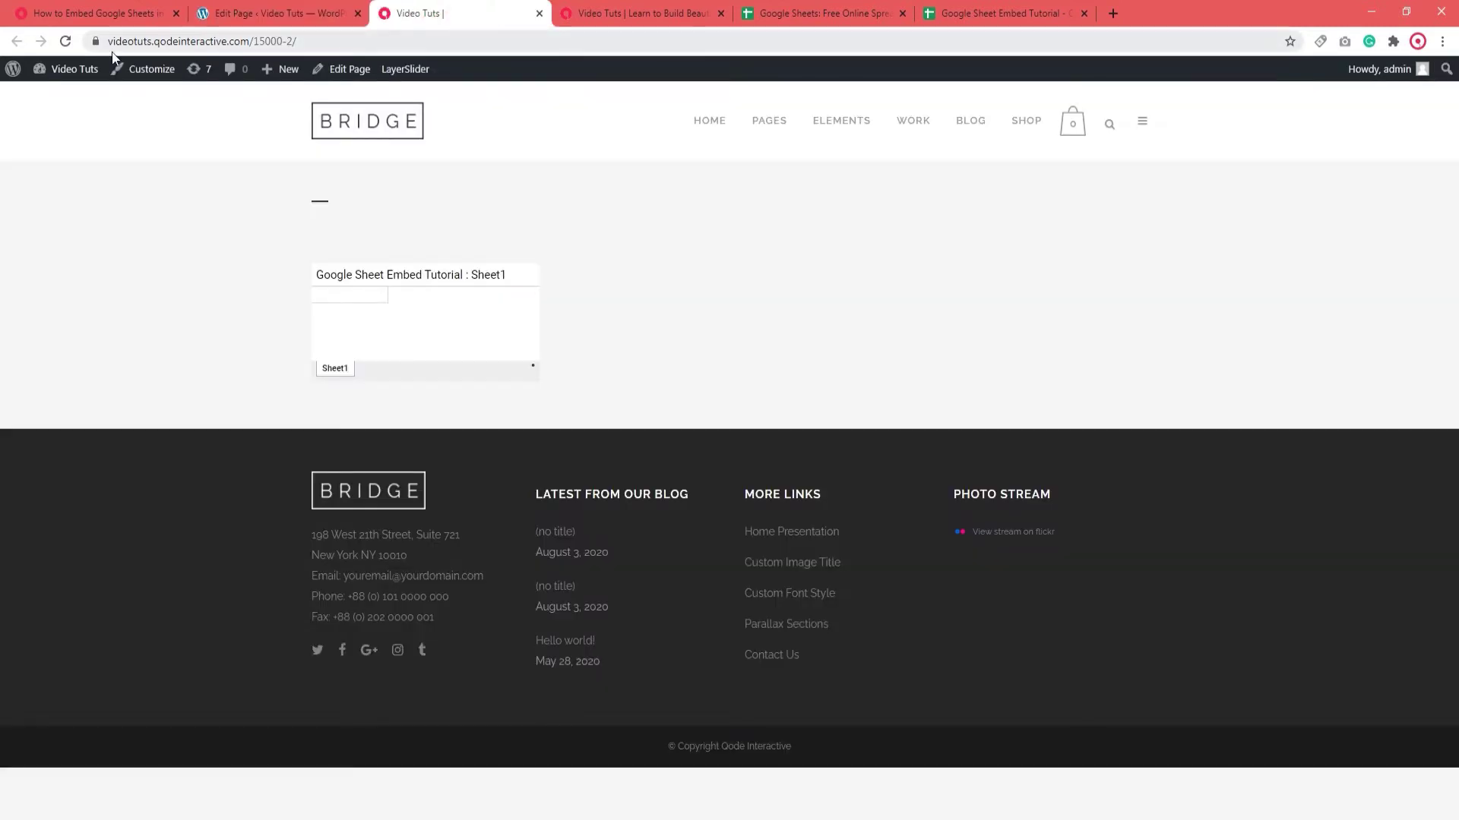
- Reload the live page to see the 1100px-wide sheet, then return to the page editor
{"action": "left_click", "coordinate": [67, 44]}
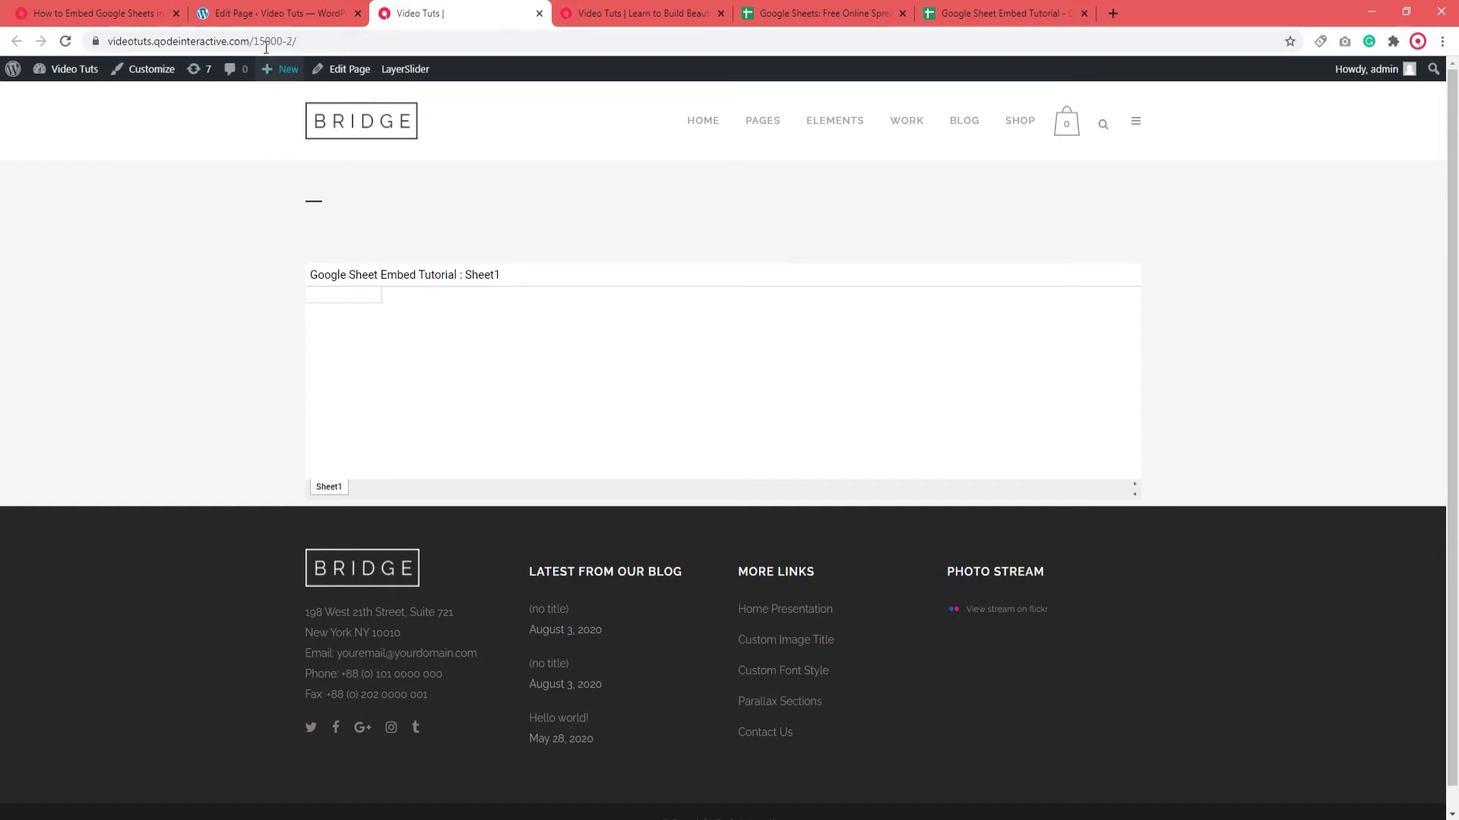
{"action": "left_click", "coordinate": [261, 15]}
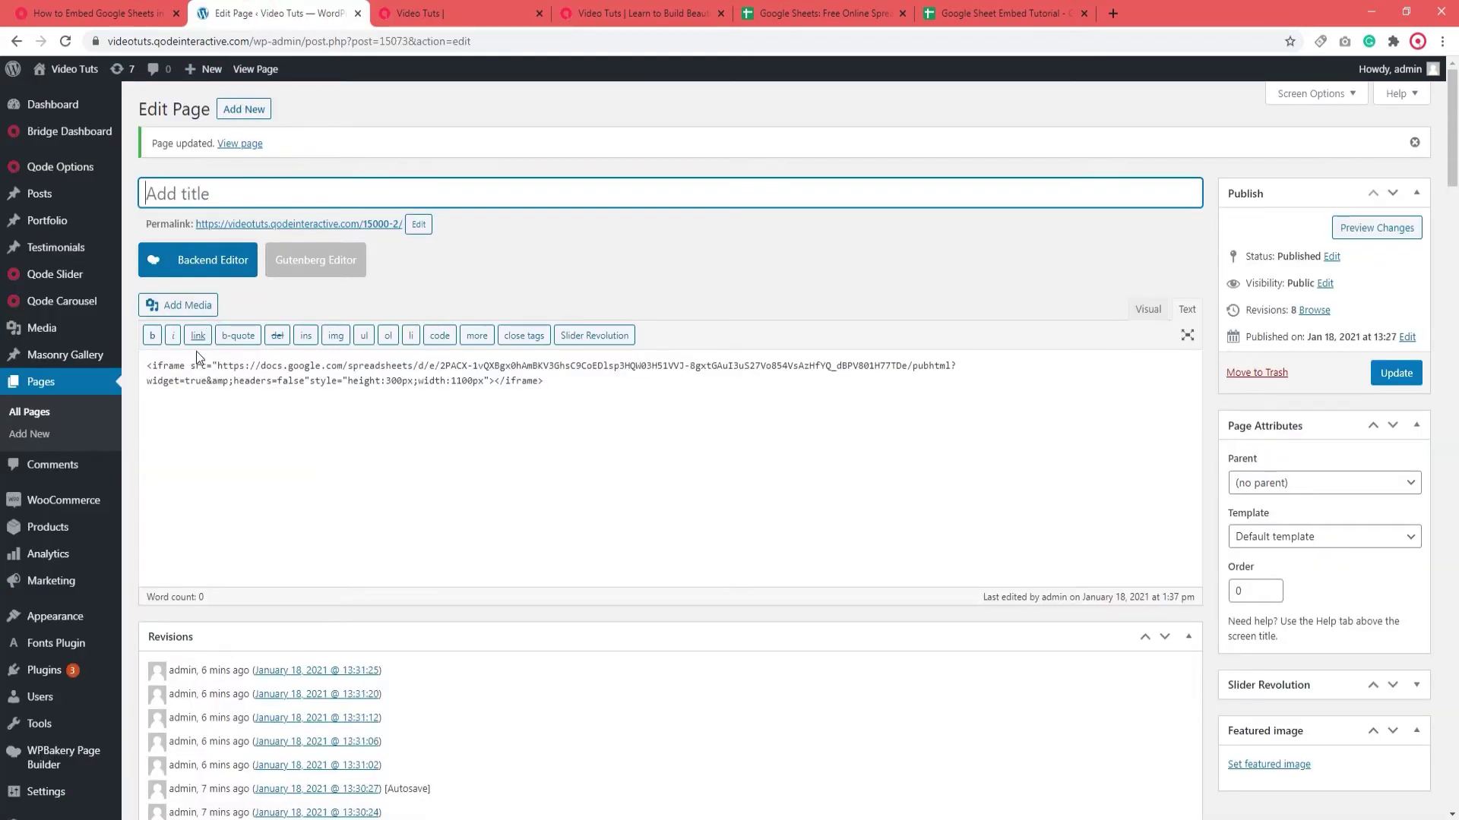
- Select and copy the entire sized iframe code from the page editor
{"action": "left_click_drag", "start_coordinate": [147, 365], "coordinate": [572, 409]}
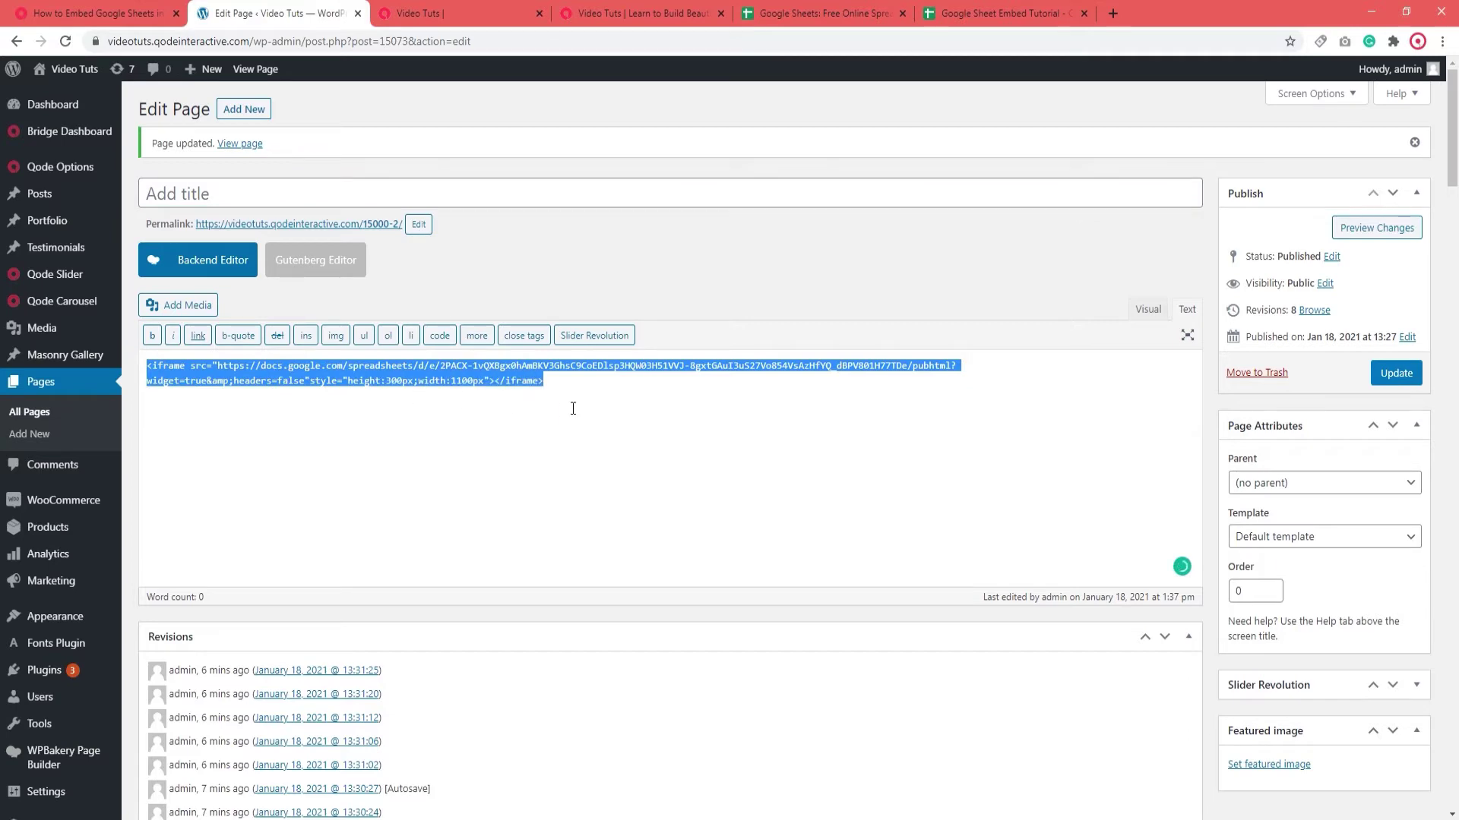
{"action": "right_click", "coordinate": [357, 375]}
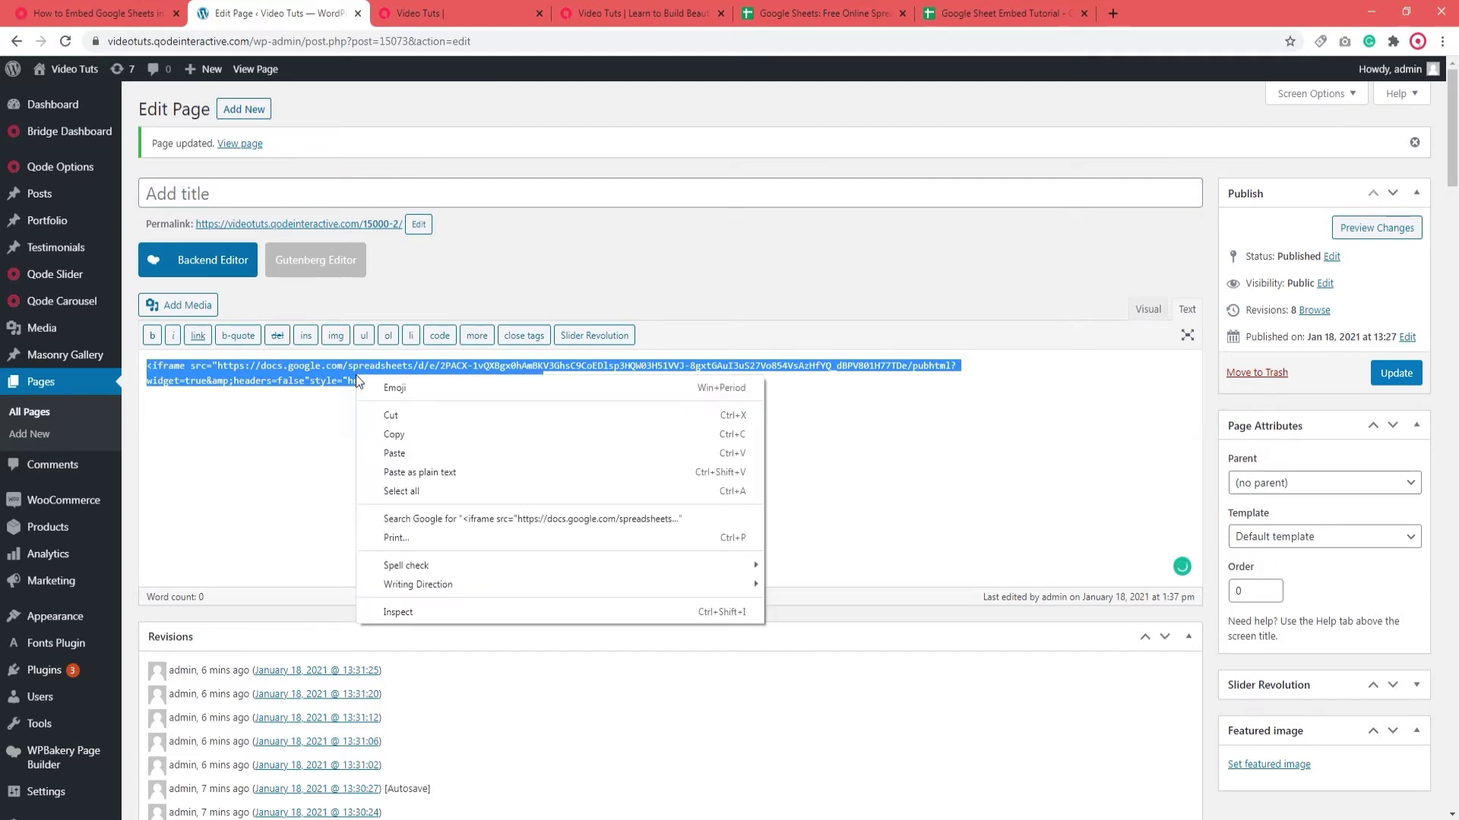
{"action": "left_click", "coordinate": [401, 430]}
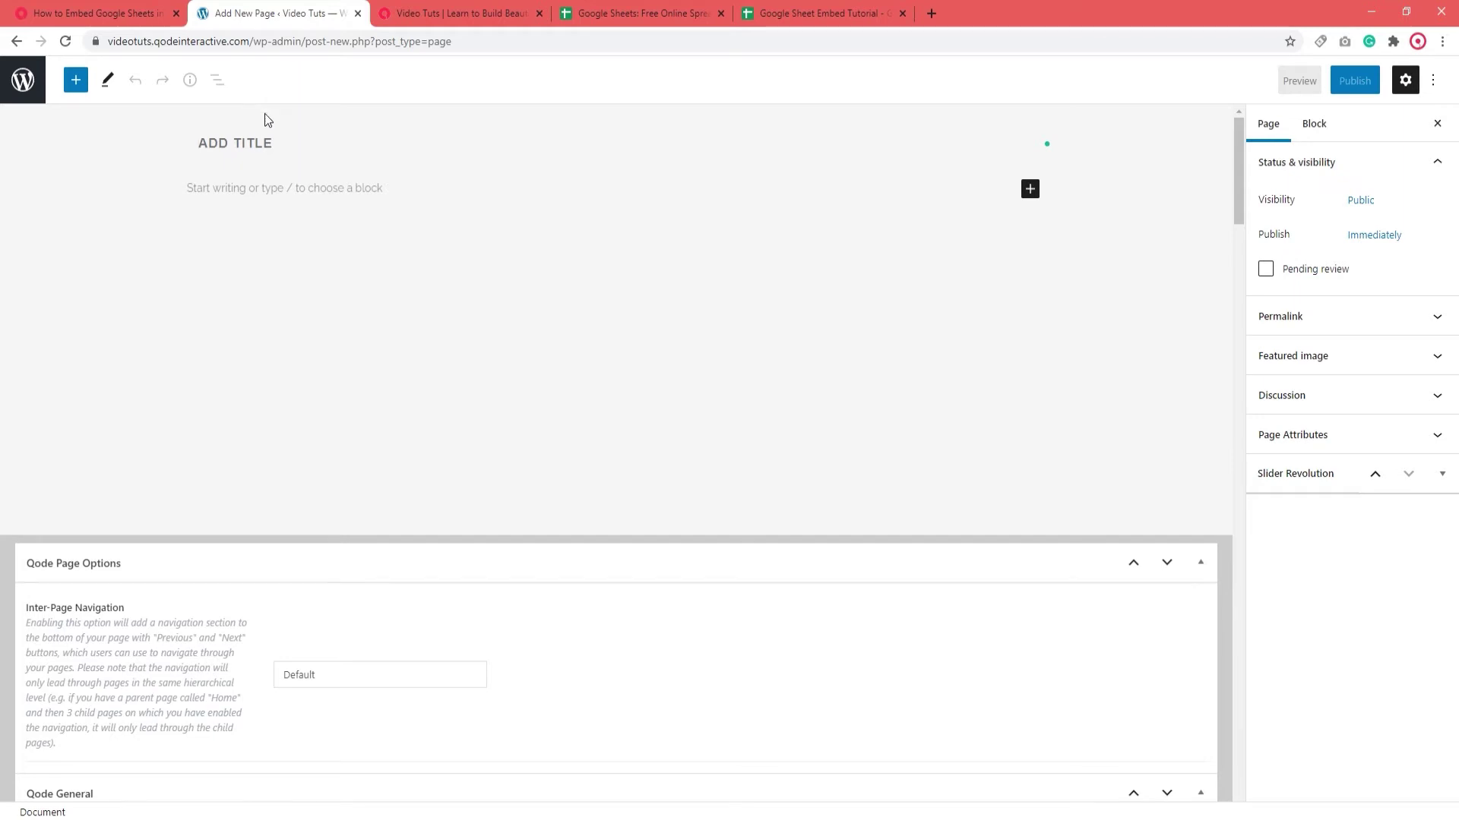
- Add a Custom HTML block and paste the sized iframe code into it
{"action": "left_click", "coordinate": [1025, 190]}
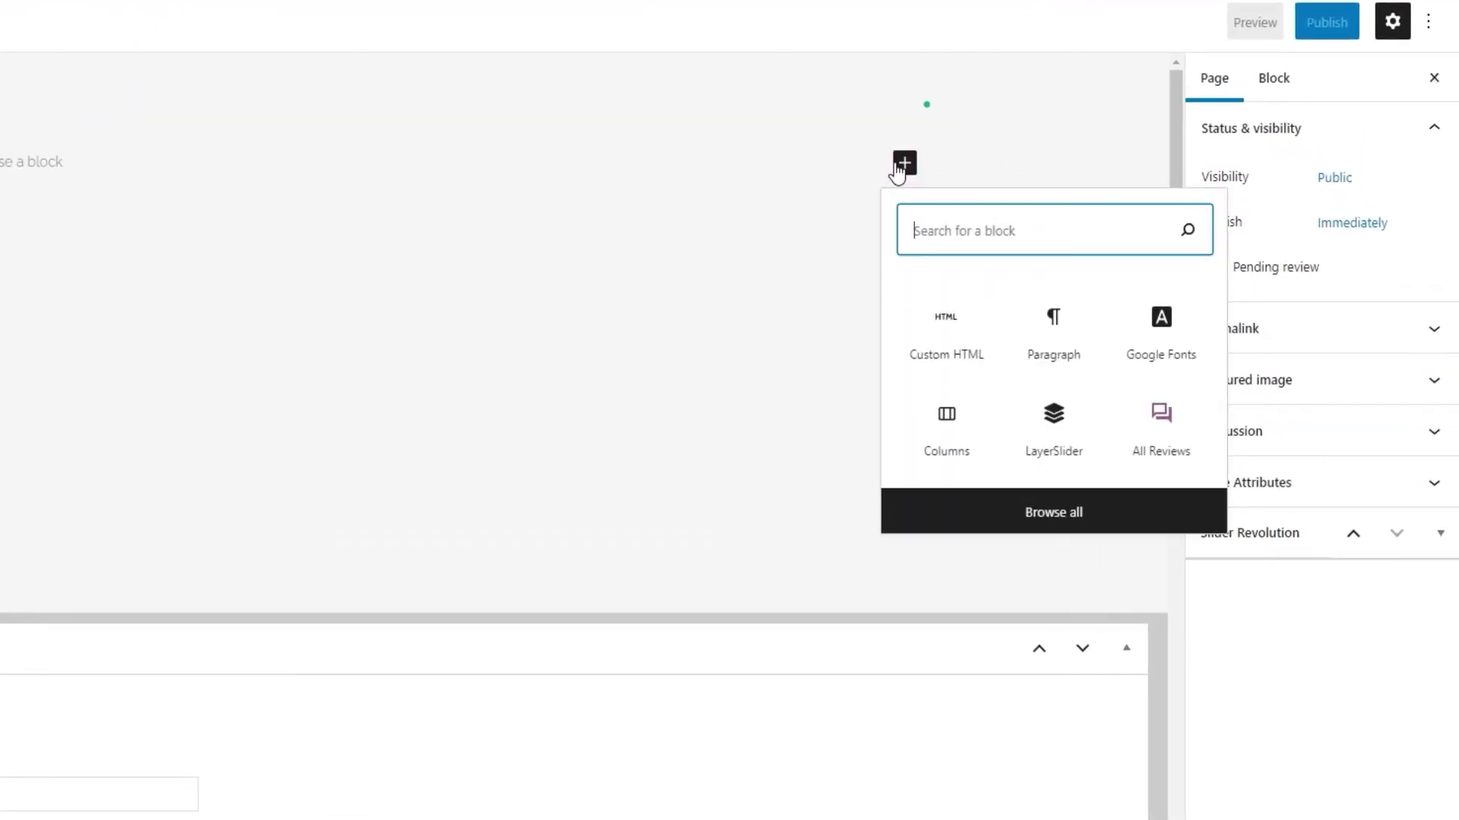
{"action": "left_click", "coordinate": [928, 225]}
{"action": "type", "text": "custom"}
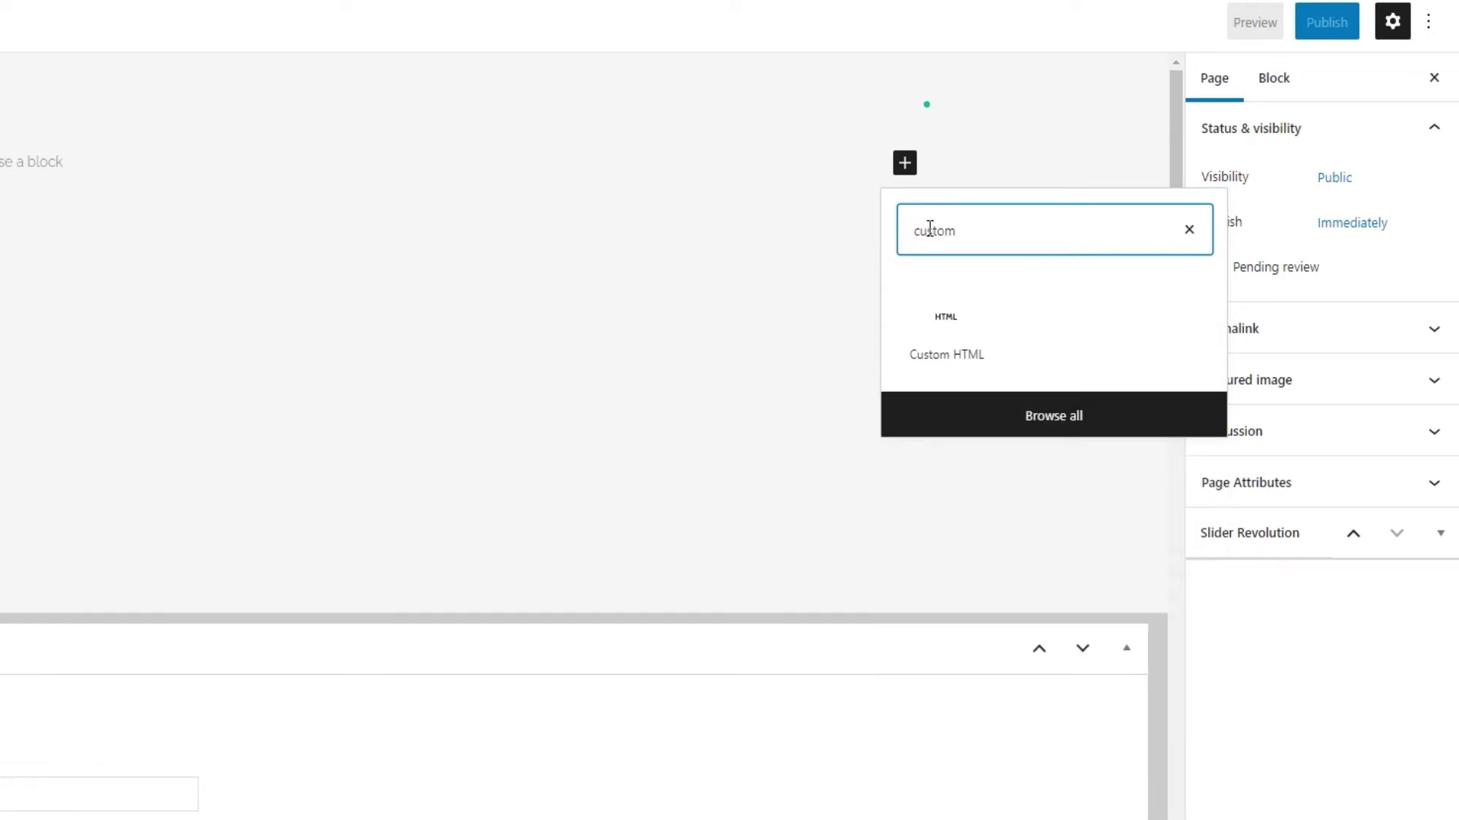
{"action": "left_click", "coordinate": [947, 328]}
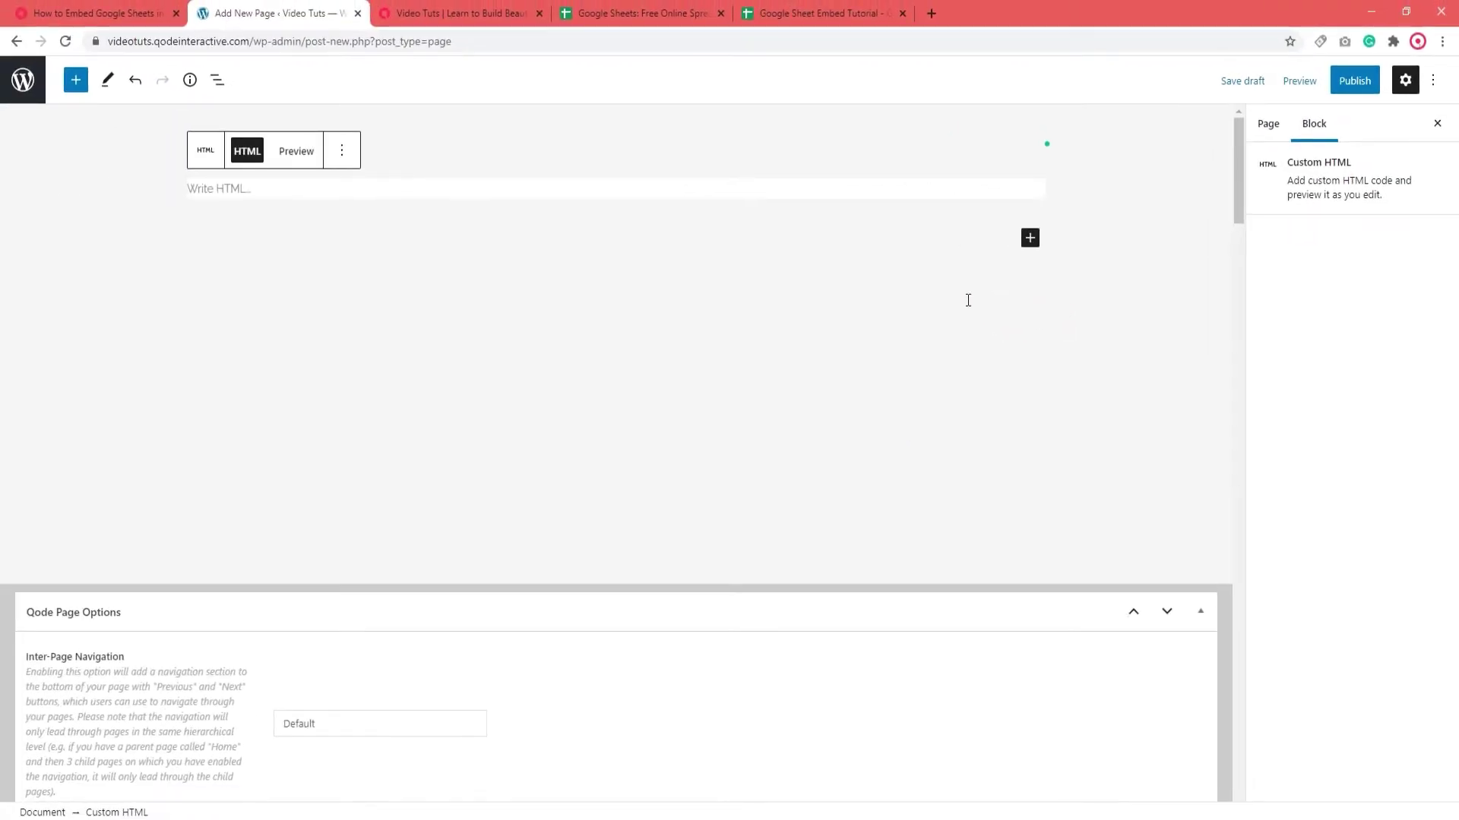
{"action": "right_click", "coordinate": [205, 188]}
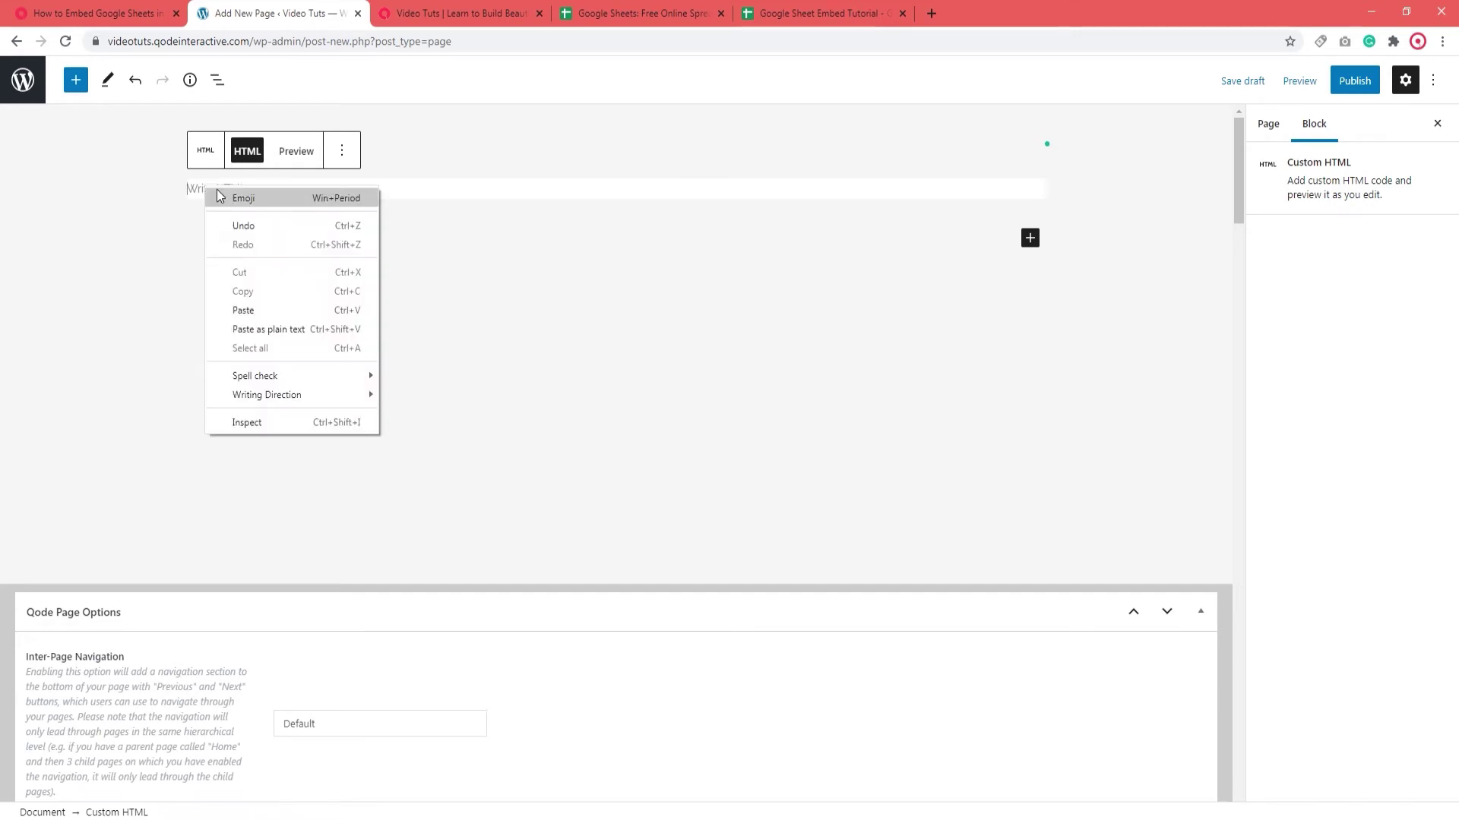
{"action": "left_click", "coordinate": [252, 310]}
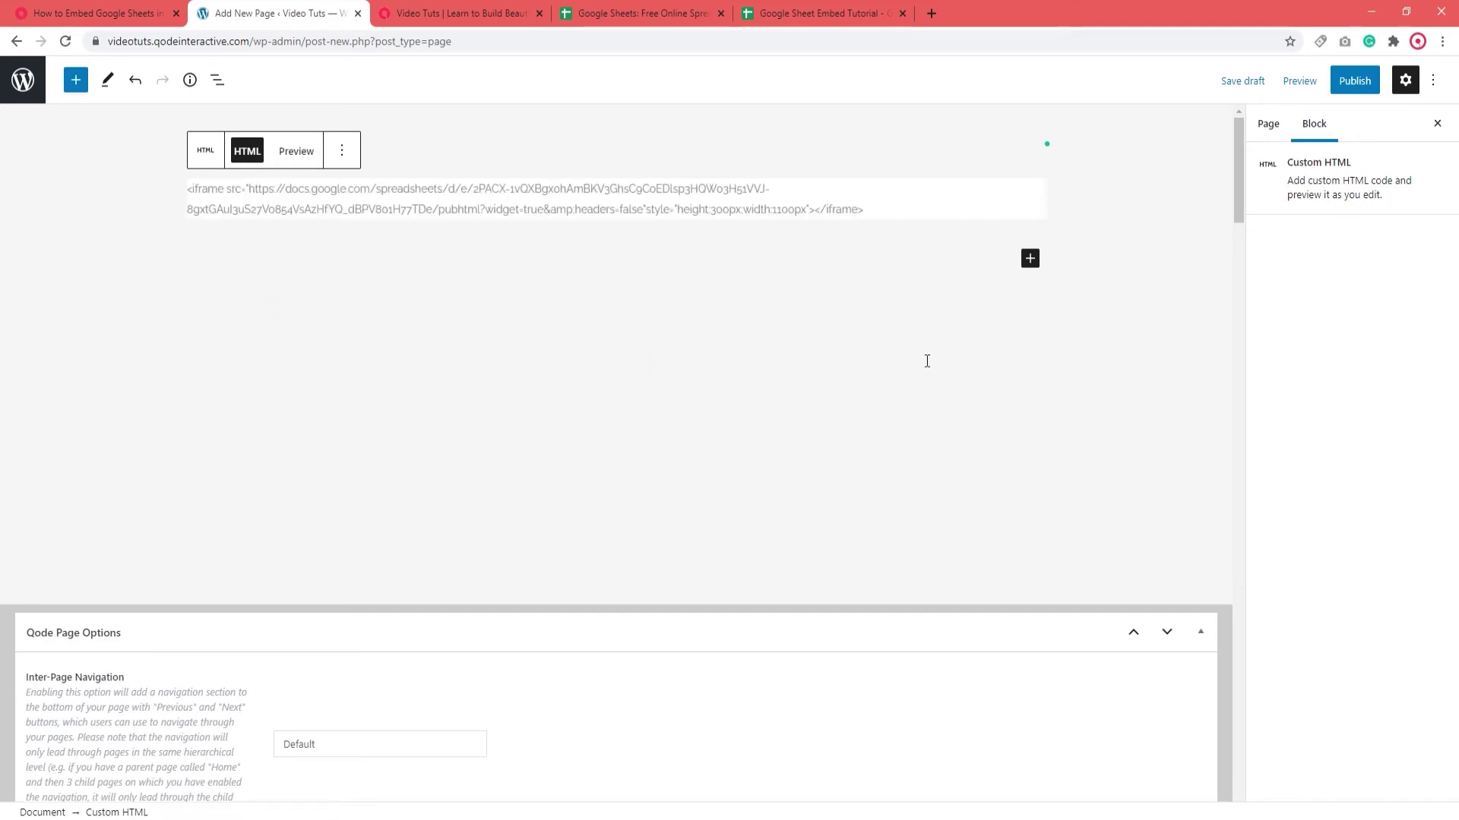
- Publish the Gutenberg page and open its live view showing the embedded sheet
{"action": "left_click", "coordinate": [1356, 82]}
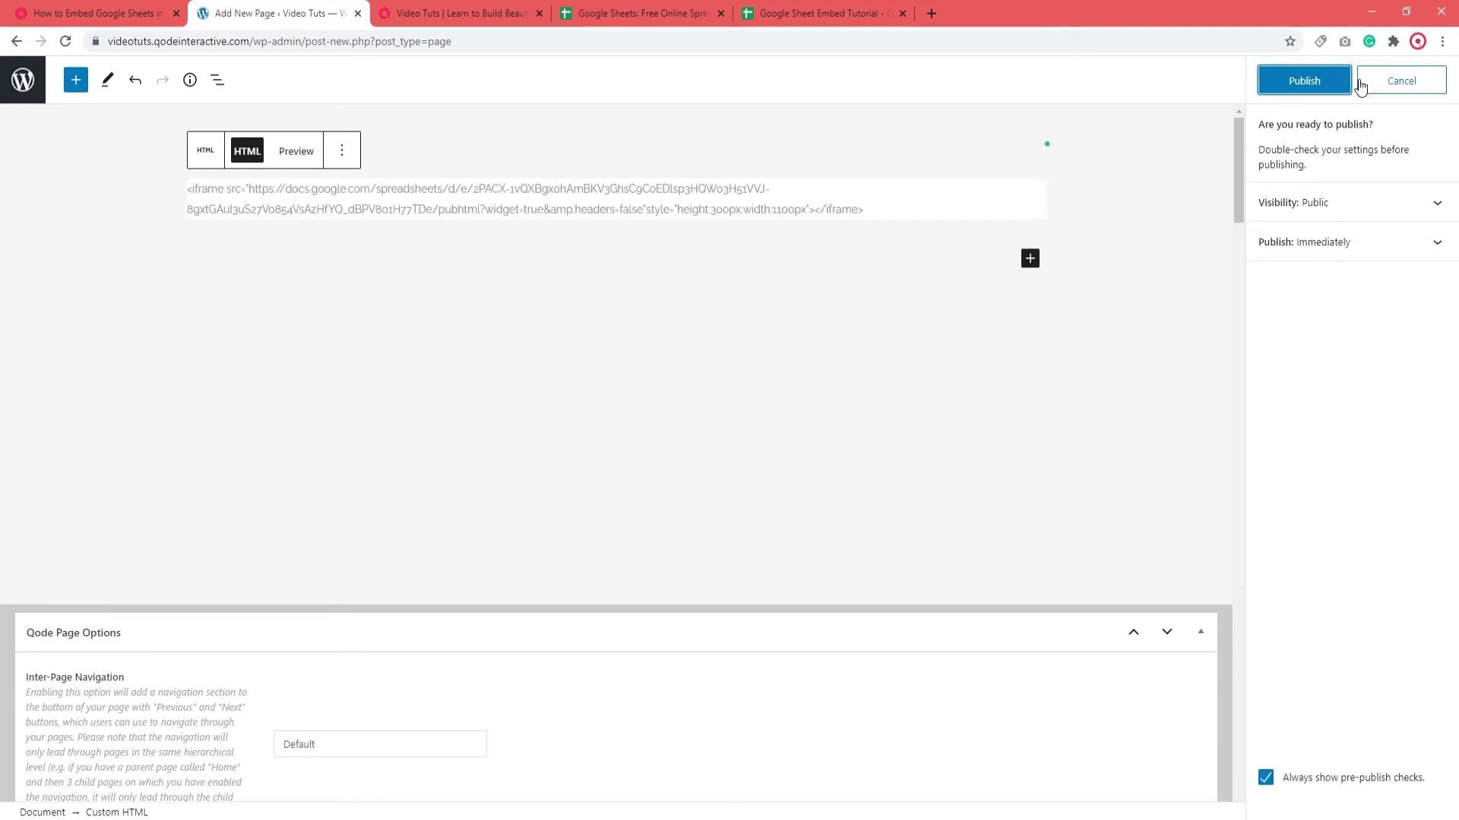
{"action": "left_click", "coordinate": [1319, 90]}
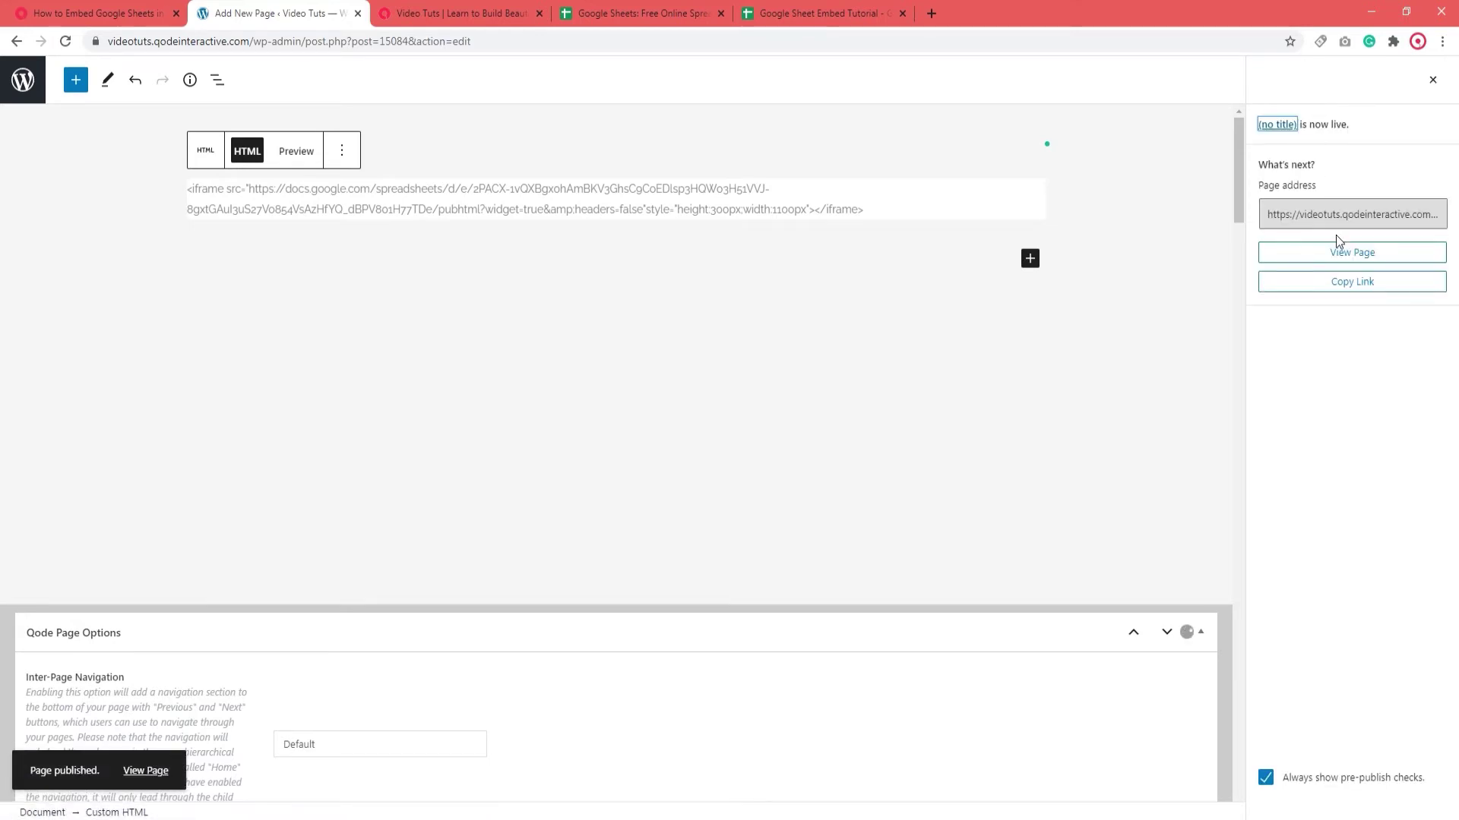
{"action": "left_click", "coordinate": [1340, 255]}
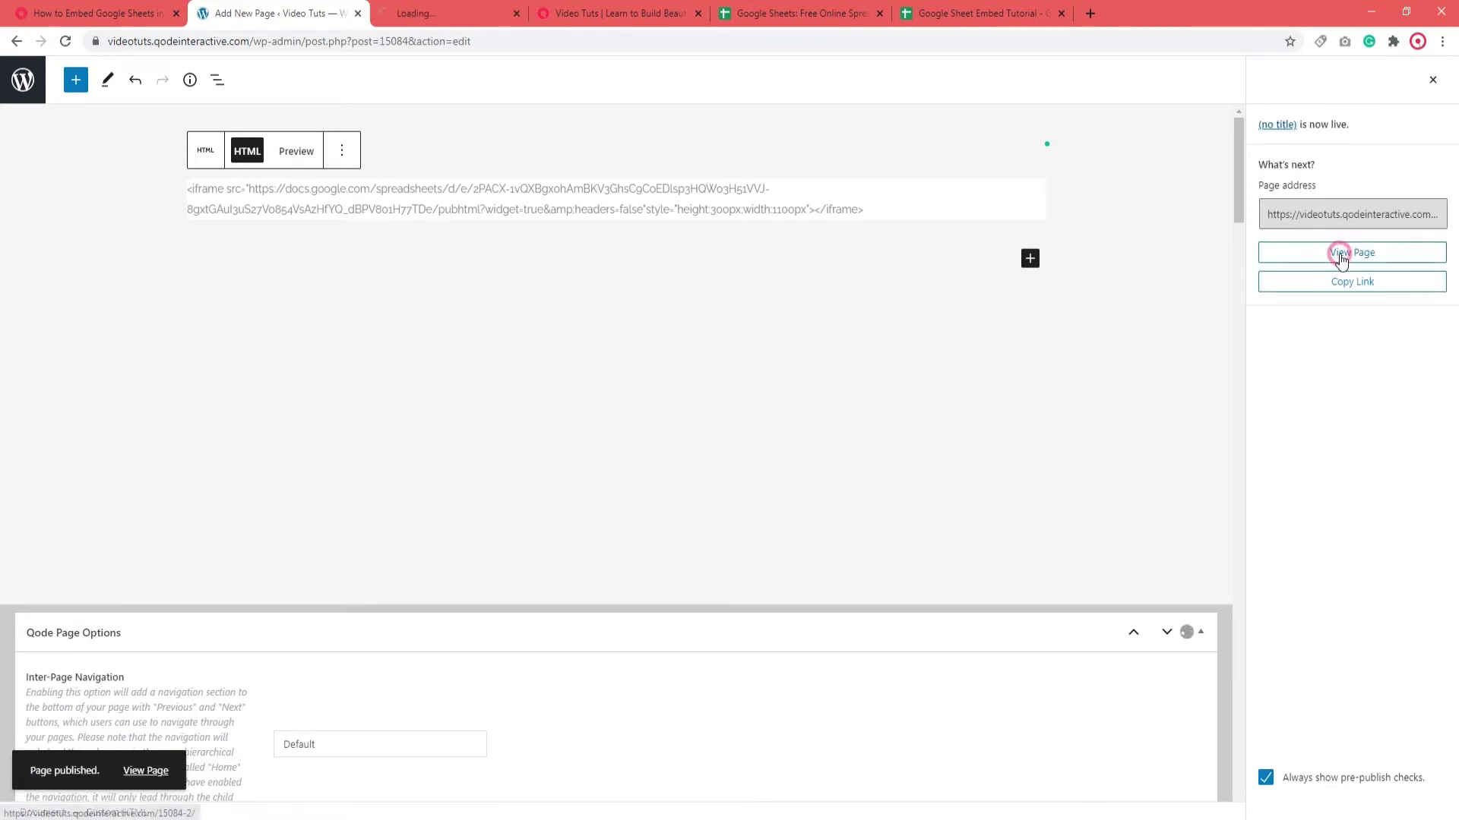
{"action": "left_click", "coordinate": [454, 15]}
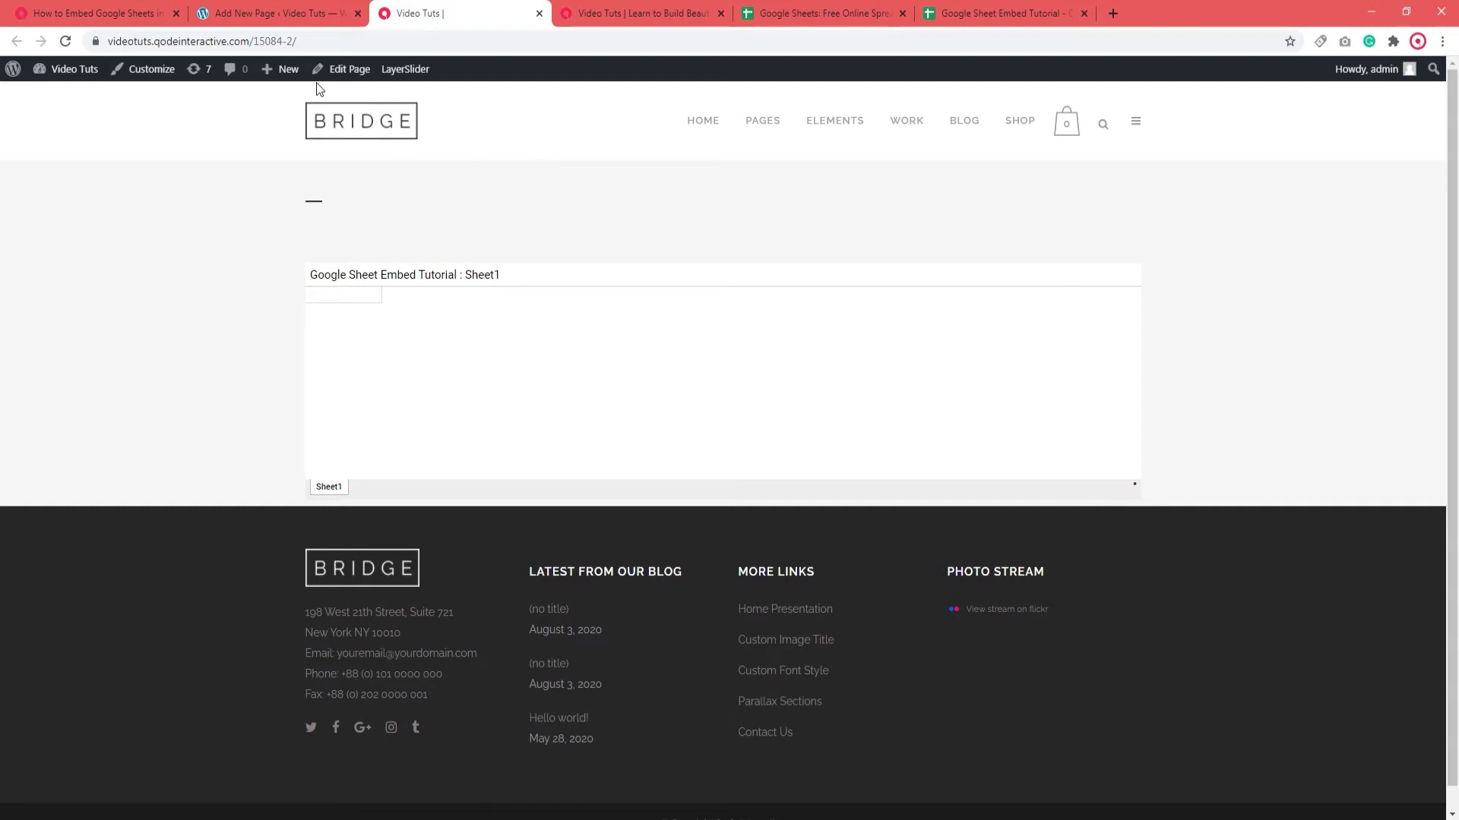
- Close the live-page and preview tabs, then remove the iframe Custom HTML block from the page
{"action": "left_click", "coordinate": [263, 12]}
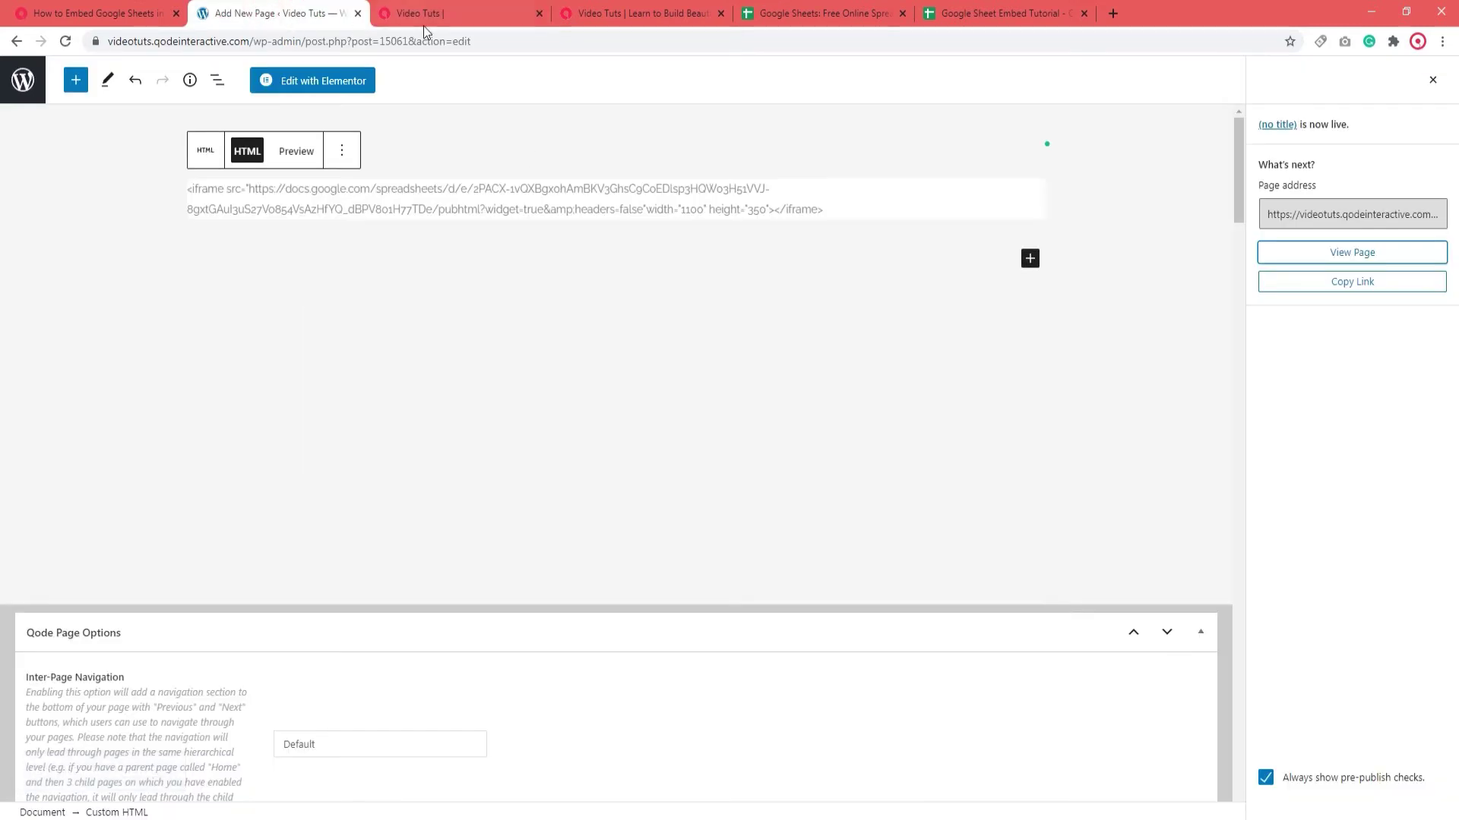
{"action": "left_click", "coordinate": [540, 12]}
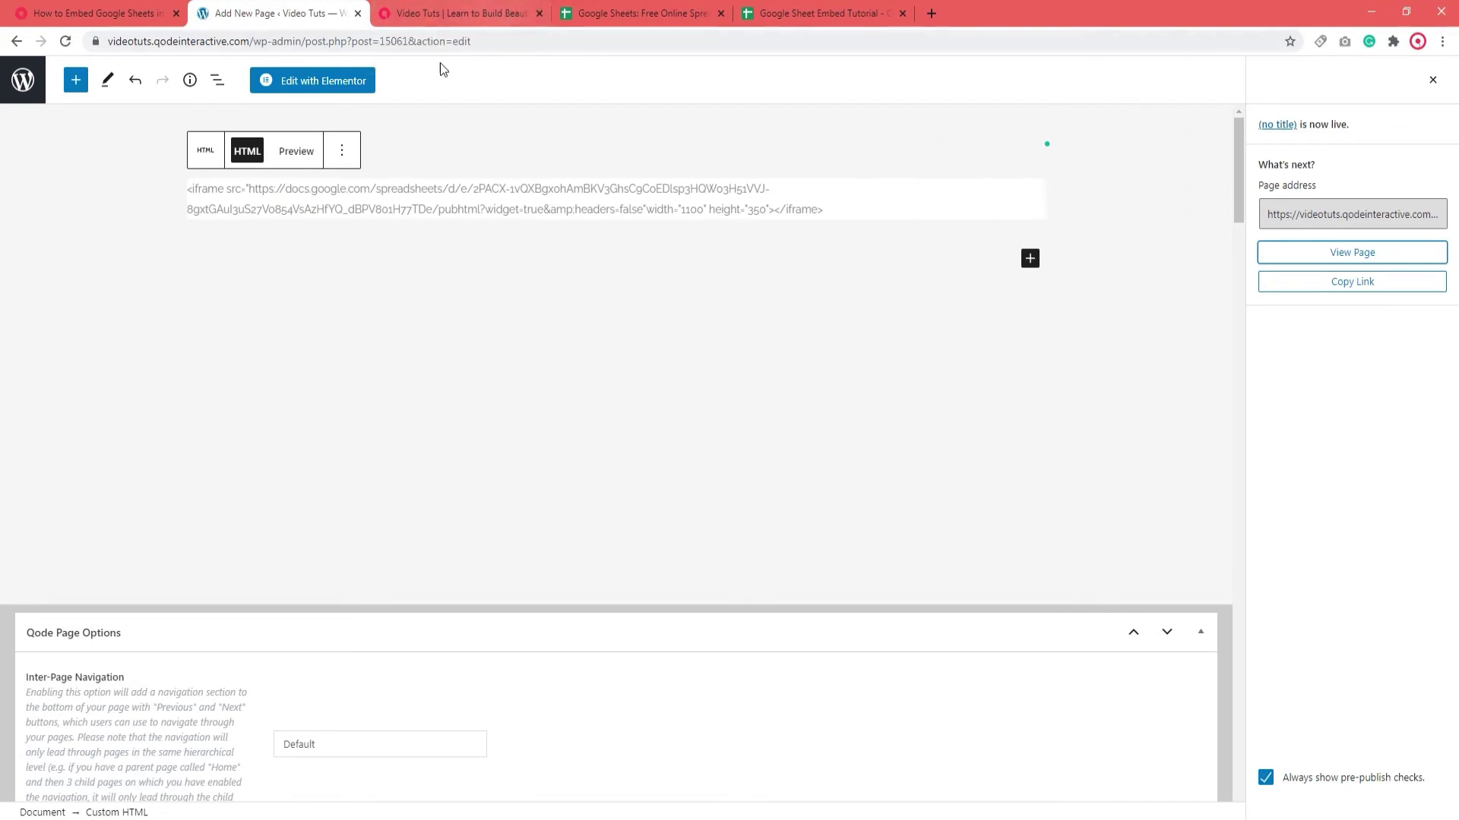
{"action": "left_click", "coordinate": [340, 150]}
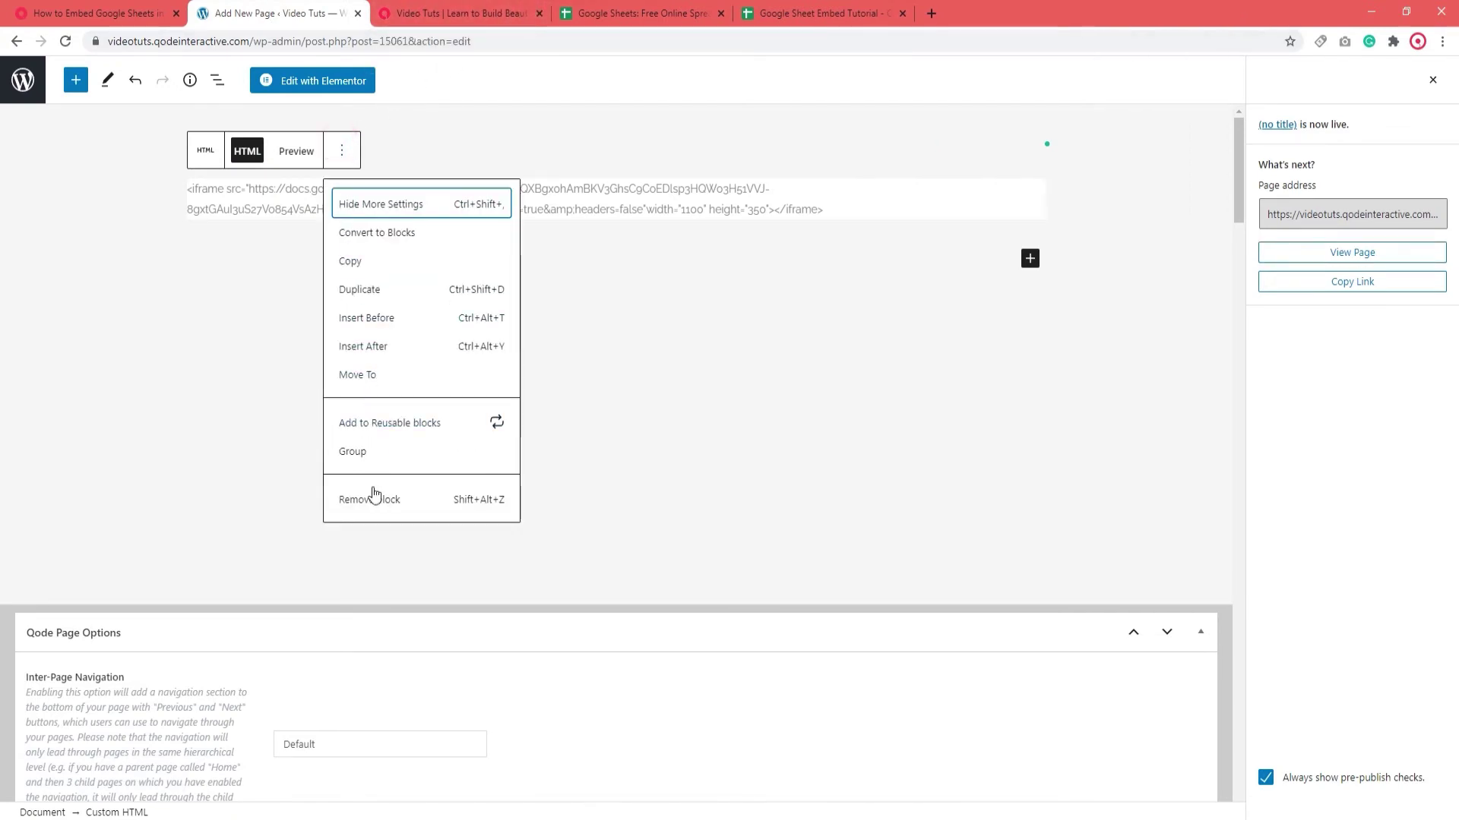
{"action": "left_click", "coordinate": [374, 499]}
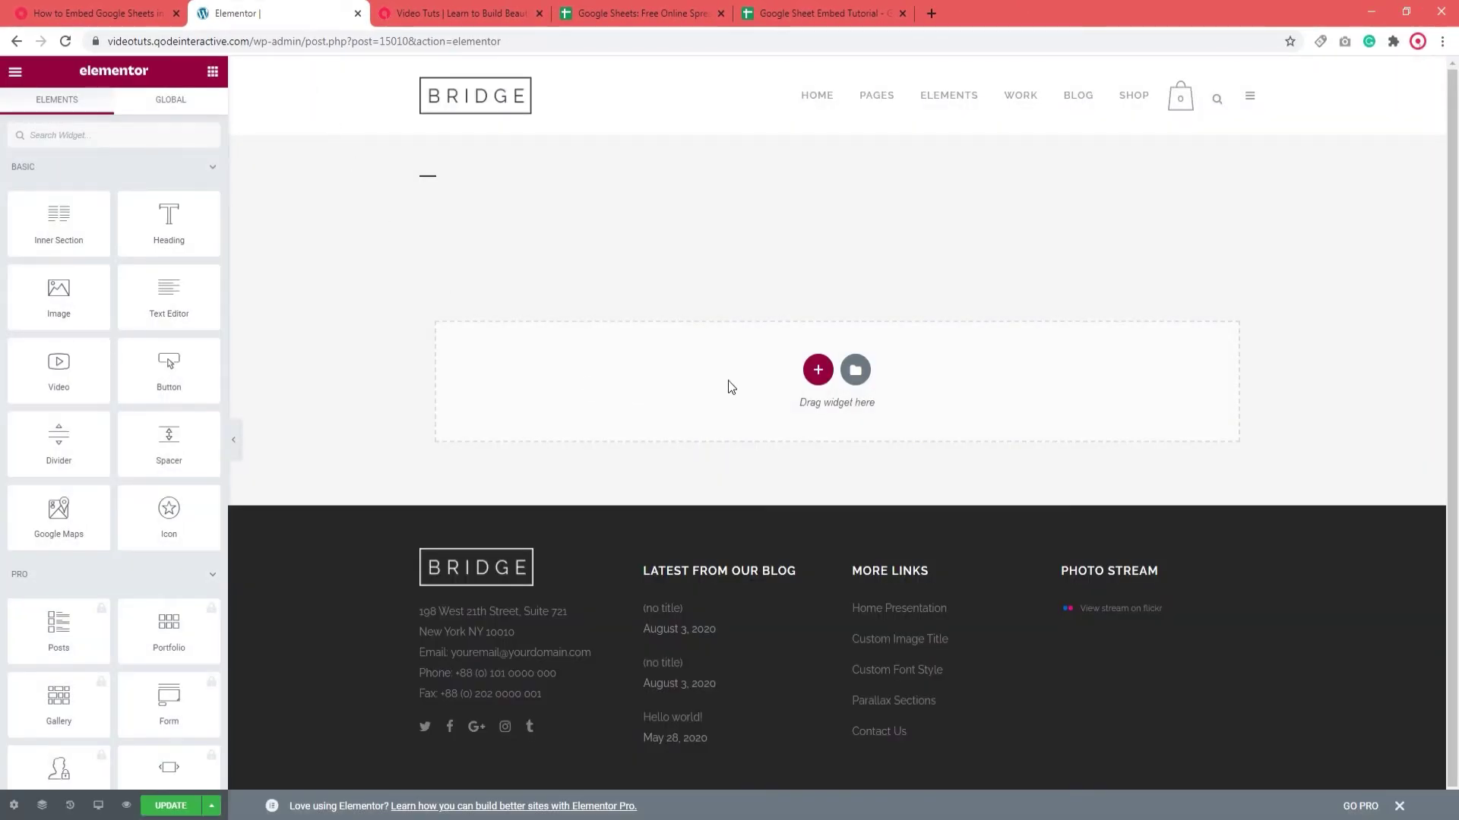
- Add a single-column section and place a Custom HTML widget, found by searching 'custom', into it
{"action": "left_click", "coordinate": [815, 372]}
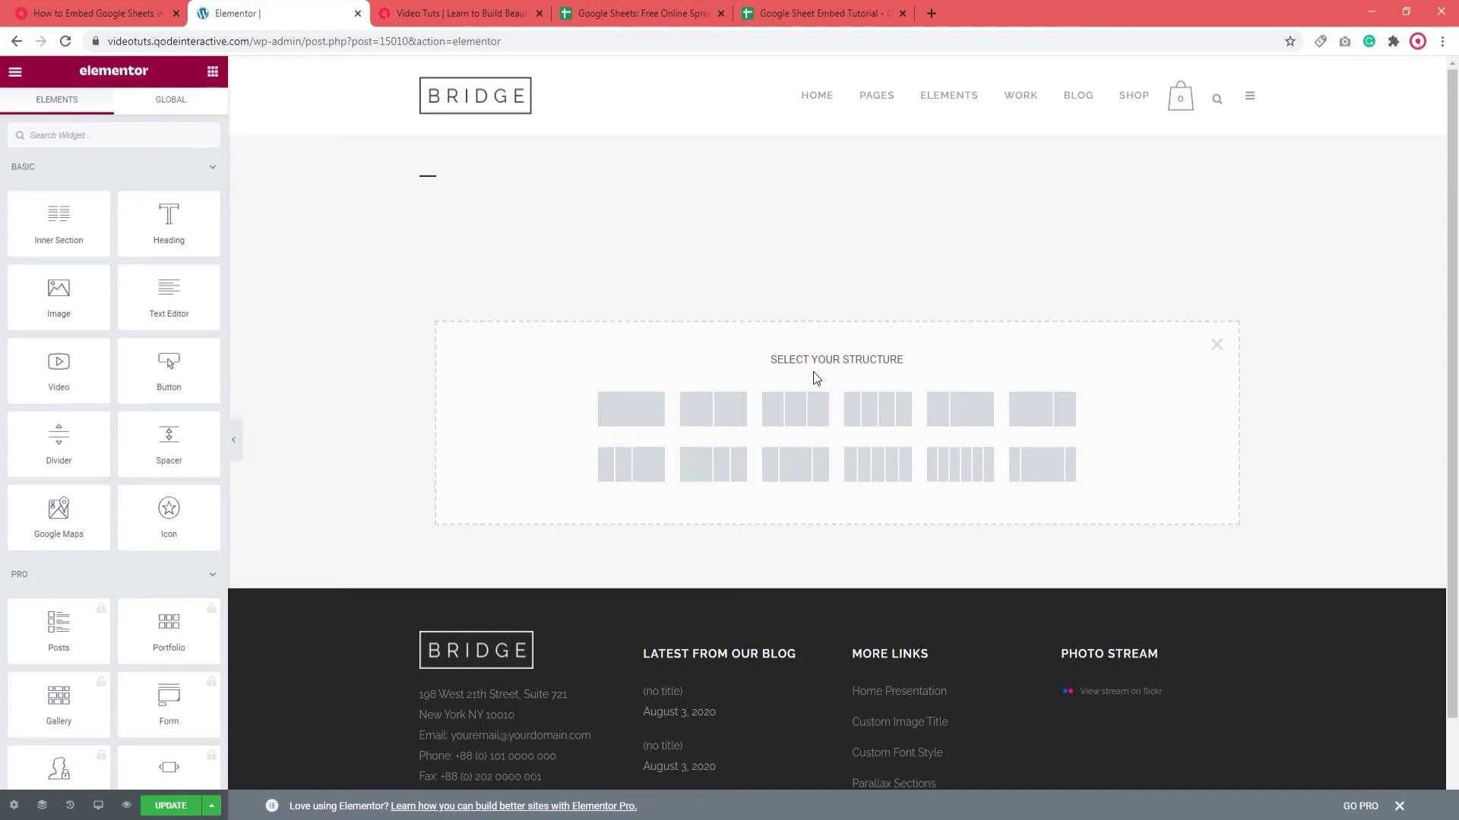
{"action": "left_click", "coordinate": [650, 405]}
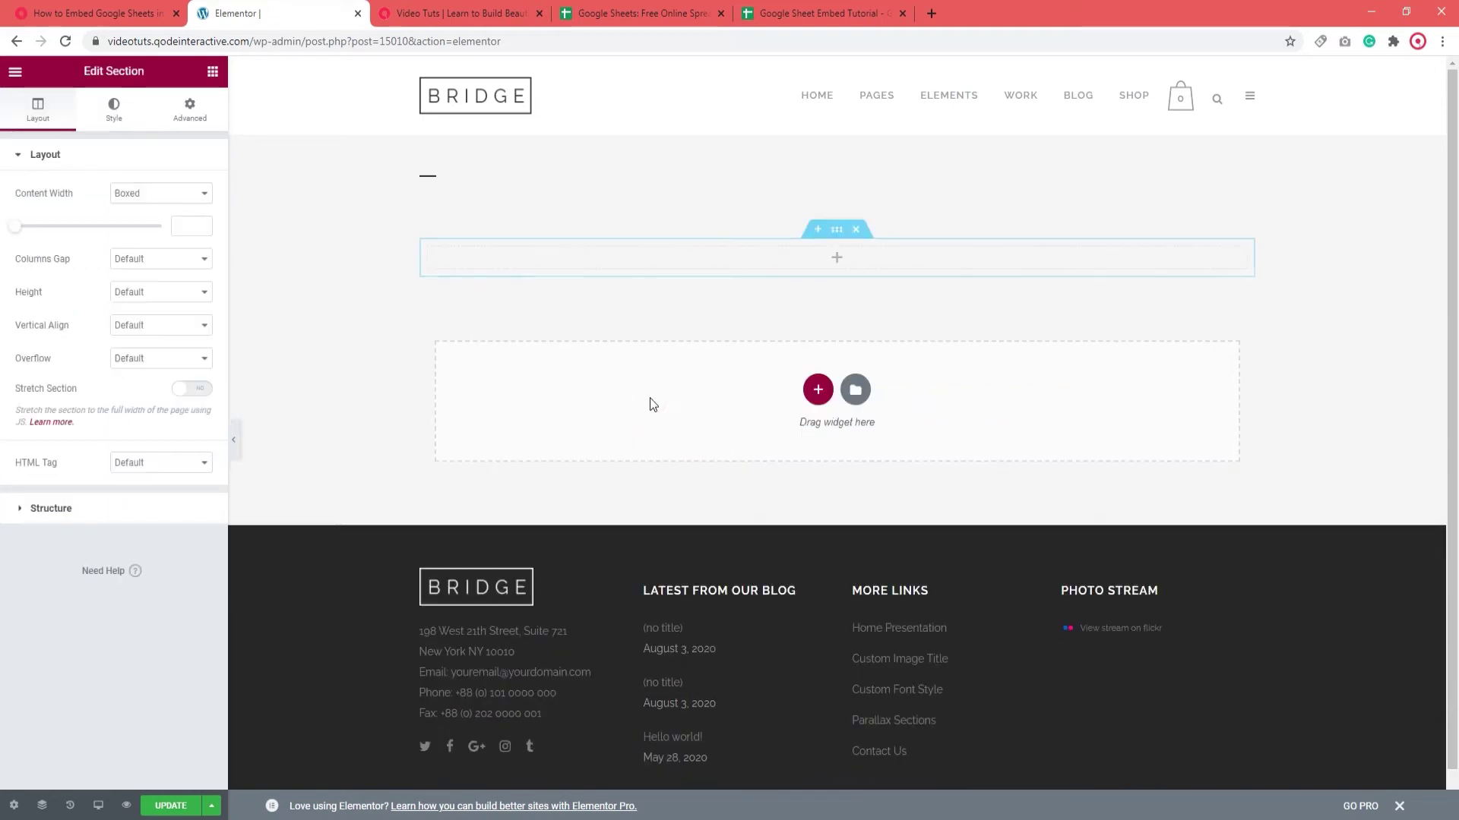
{"action": "left_click", "coordinate": [839, 261]}
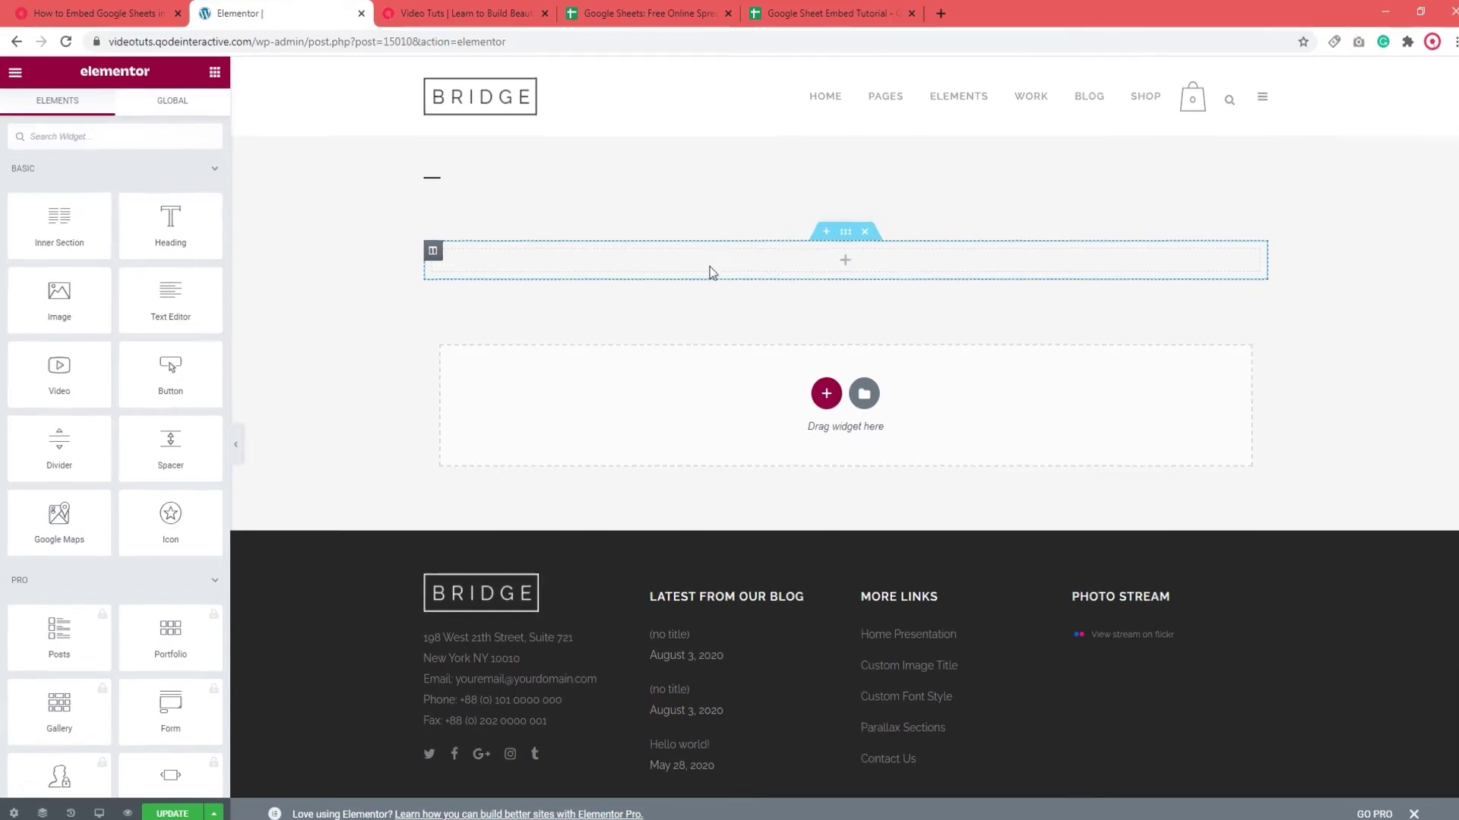
{"action": "left_click", "coordinate": [147, 134]}
{"action": "type", "text": "custom"}
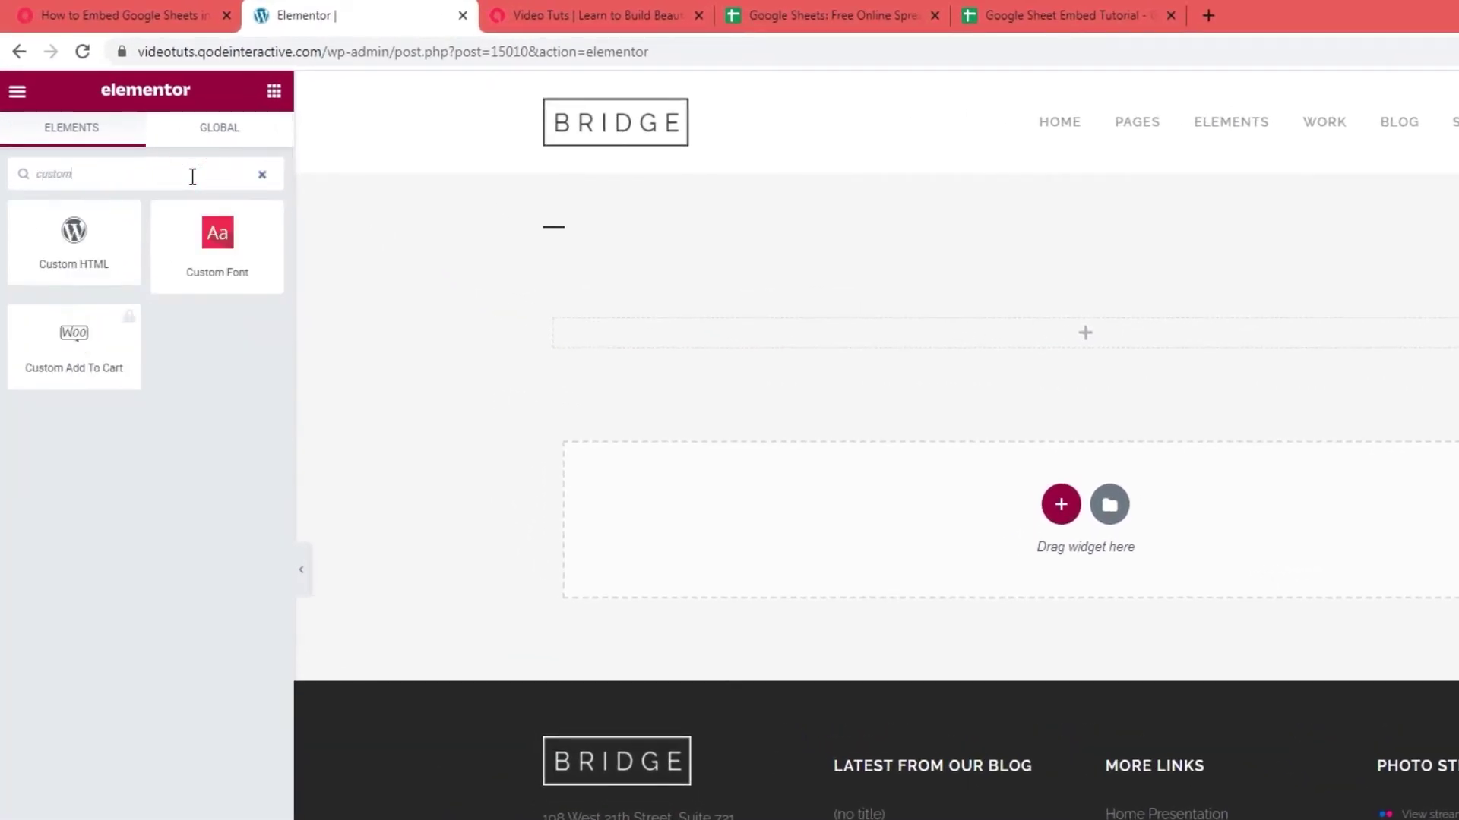
{"action": "left_click_drag", "start_coordinate": [73, 240], "coordinate": [965, 350]}
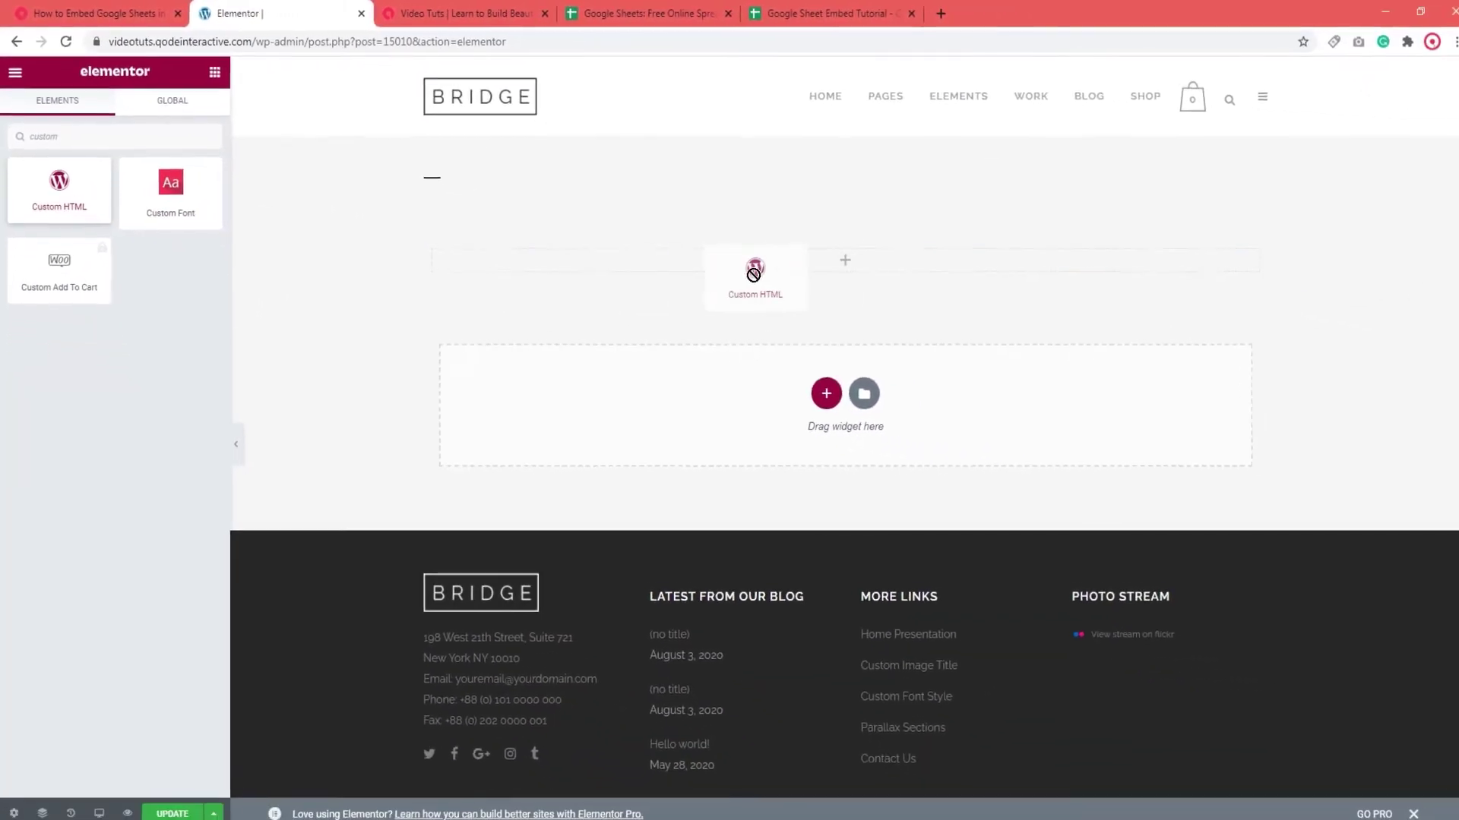
{"action": "left_click_drag", "start_coordinate": [753, 274], "coordinate": [837, 258]}
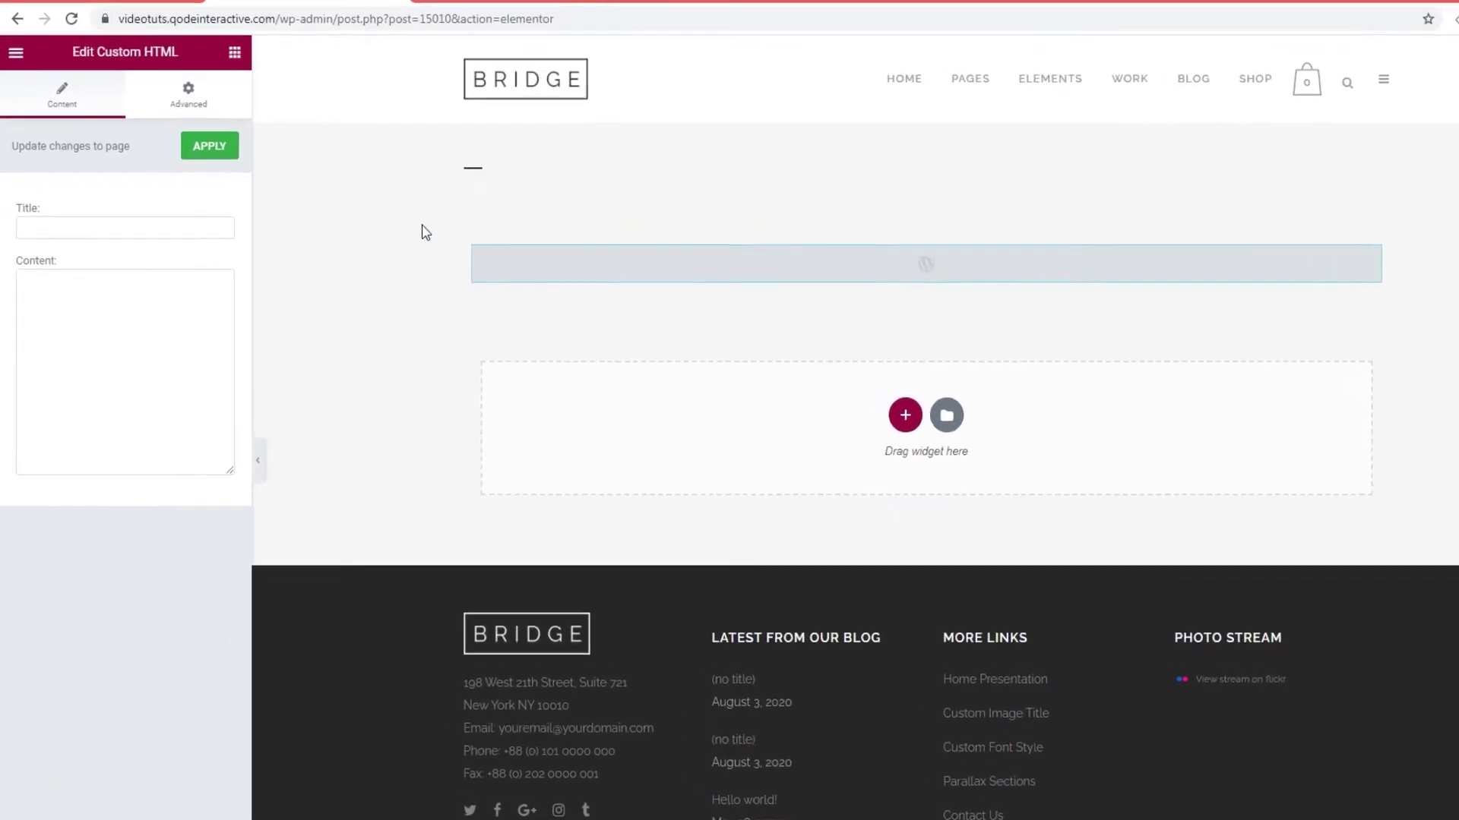
- Paste the Google Sheet iframe code into the widget's Content box and update the page
{"action": "left_click", "coordinate": [100, 283]}
{"action": "right_click", "coordinate": [100, 285]}
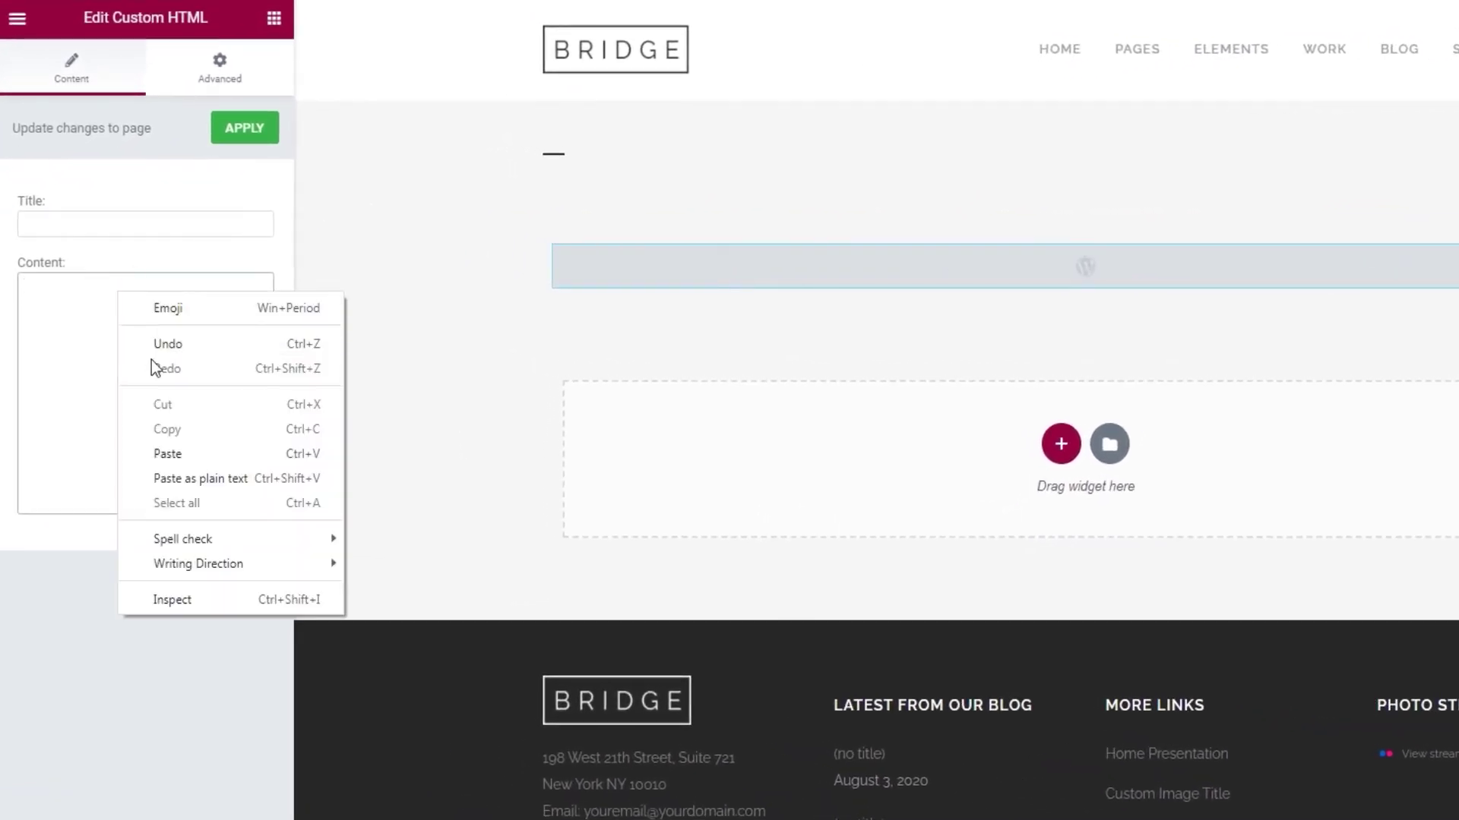
{"action": "left_click", "coordinate": [169, 454]}
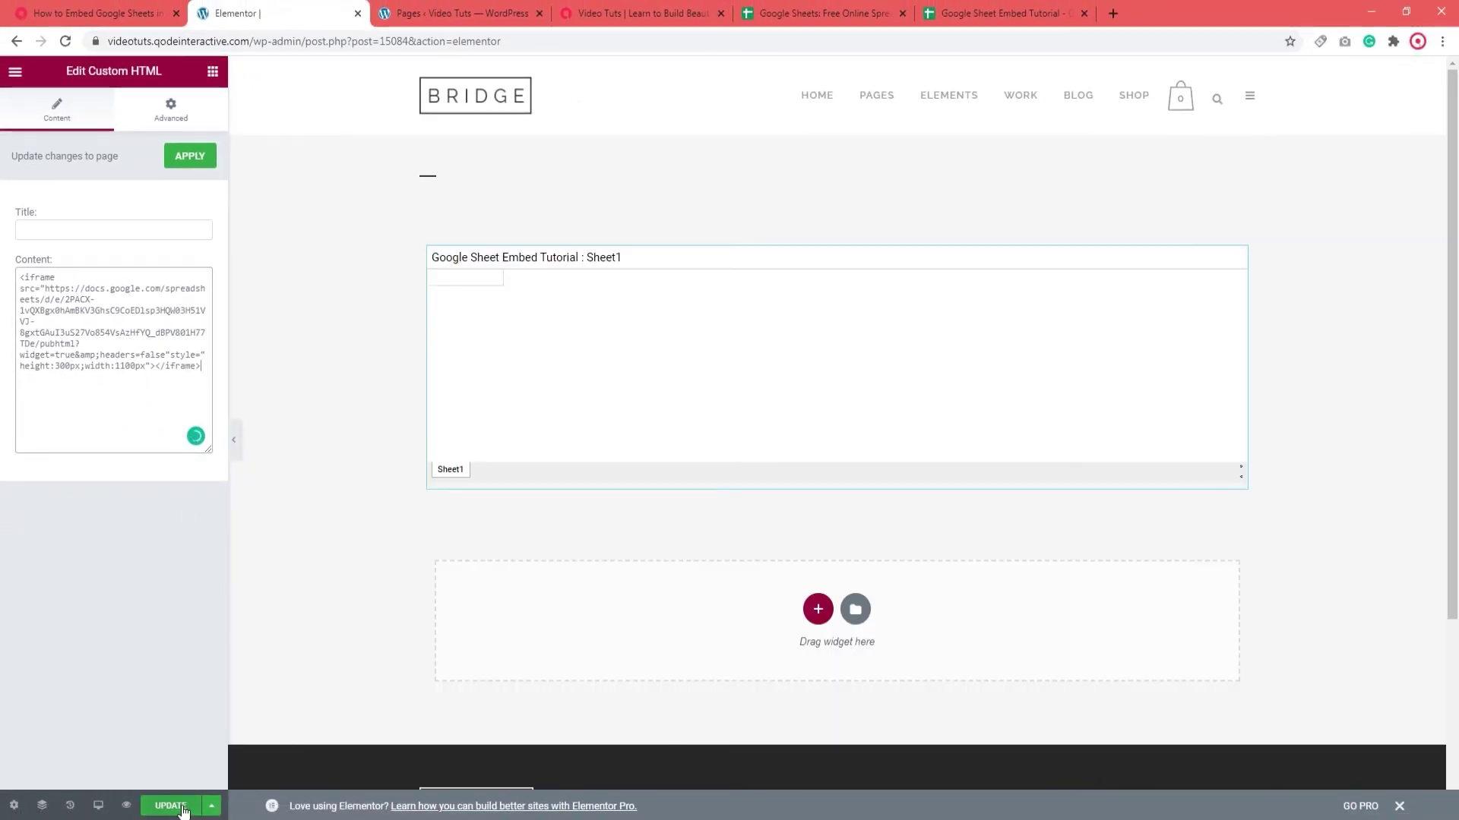
{"action": "left_click", "coordinate": [181, 807]}
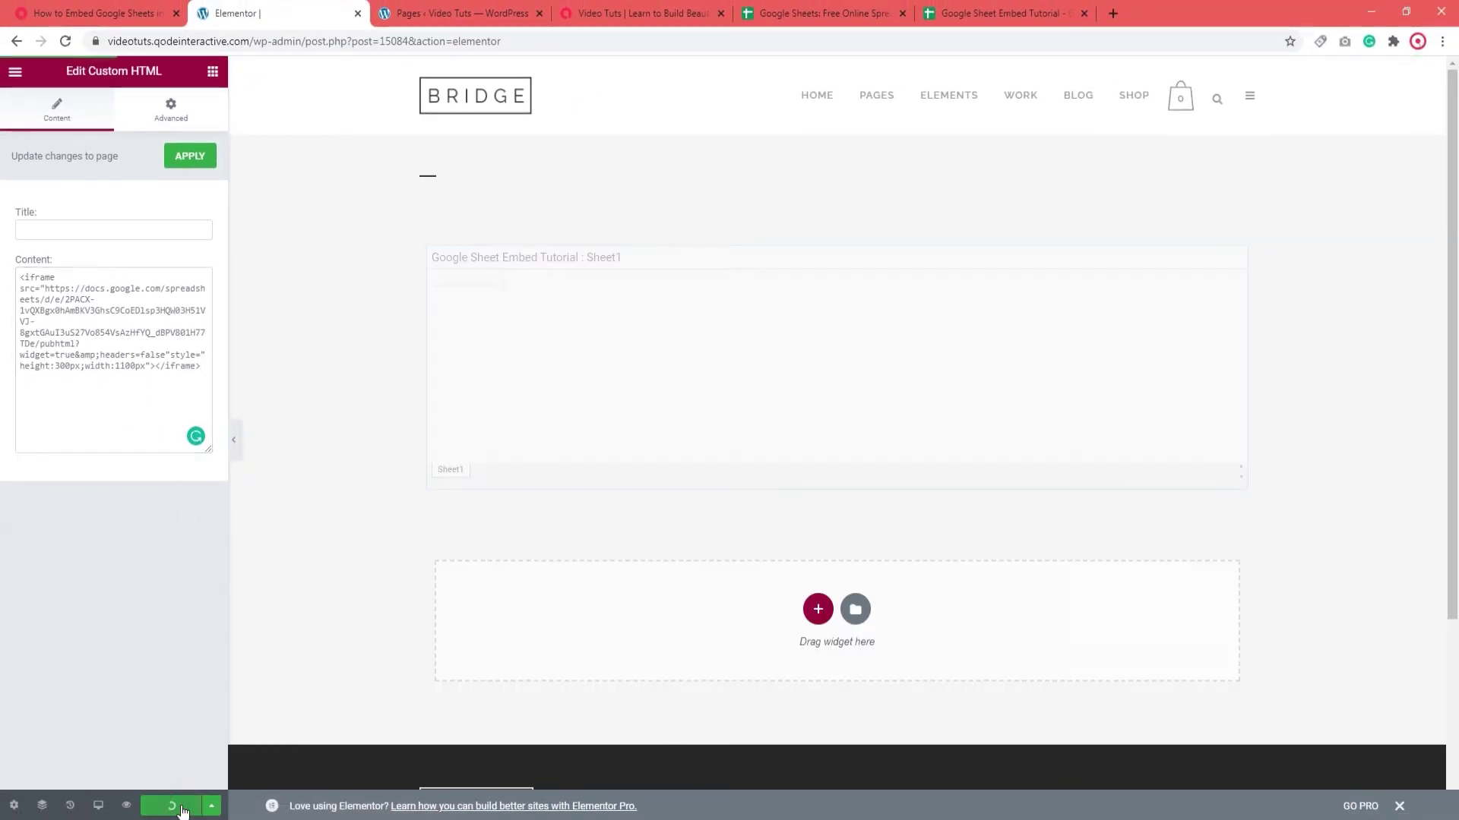
- Preview the saved Elementor page and view the embedded sheet in the new tab
{"action": "left_click", "coordinate": [127, 805]}
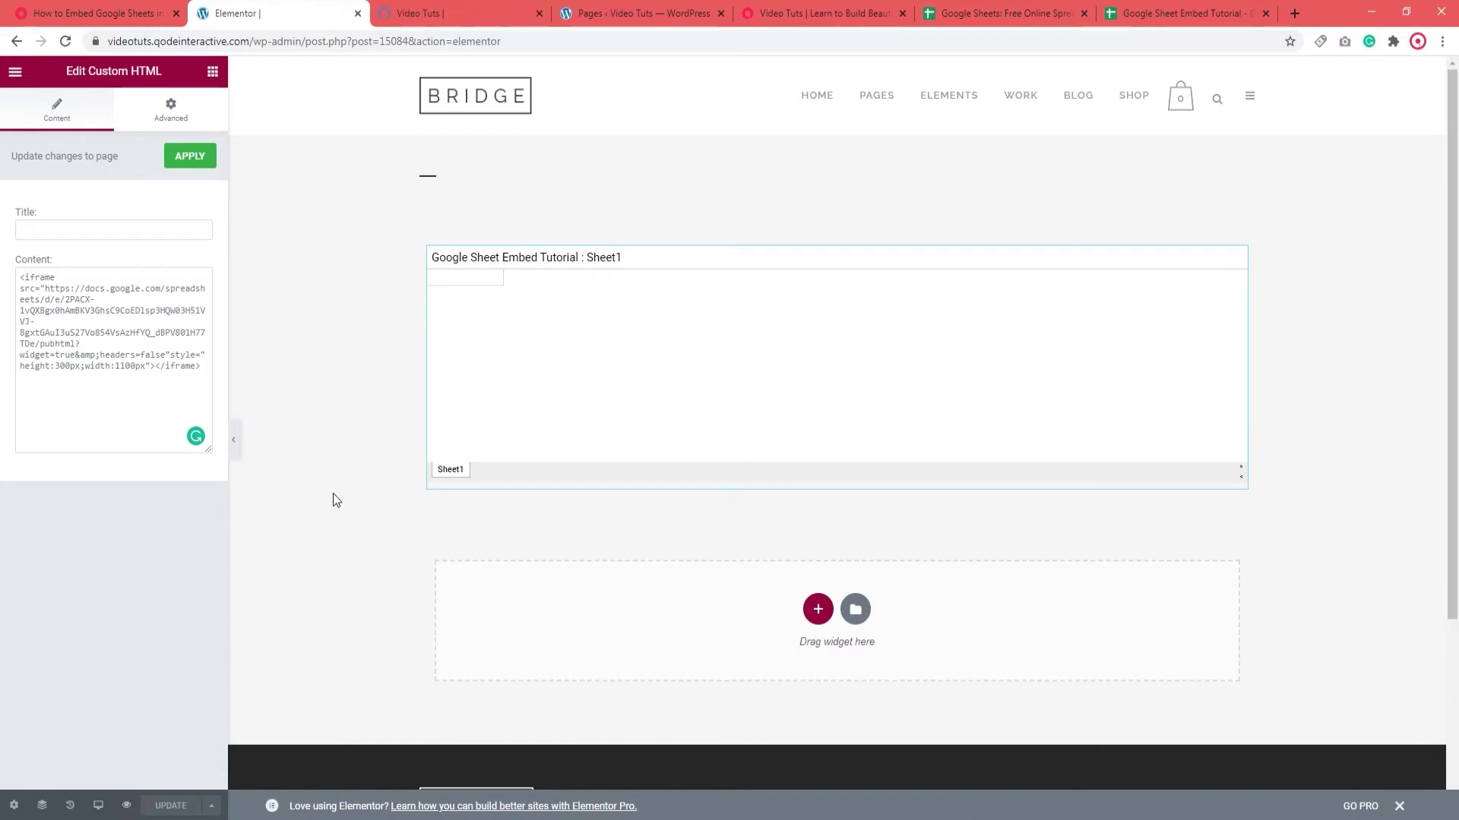
{"action": "left_click", "coordinate": [458, 3]}
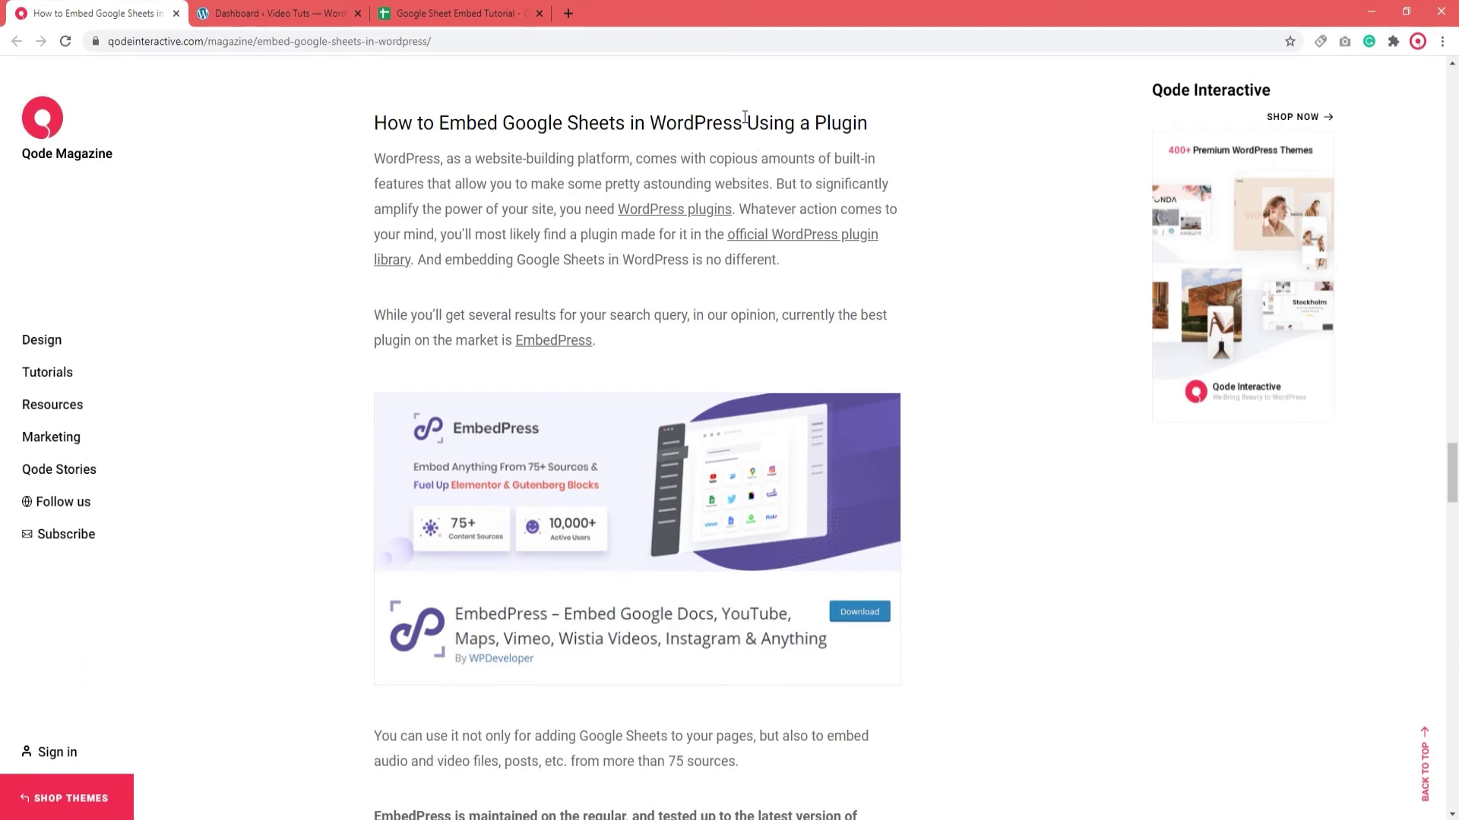
{"action": "left_click_drag", "start_coordinate": [746, 123], "coordinate": [867, 127]}
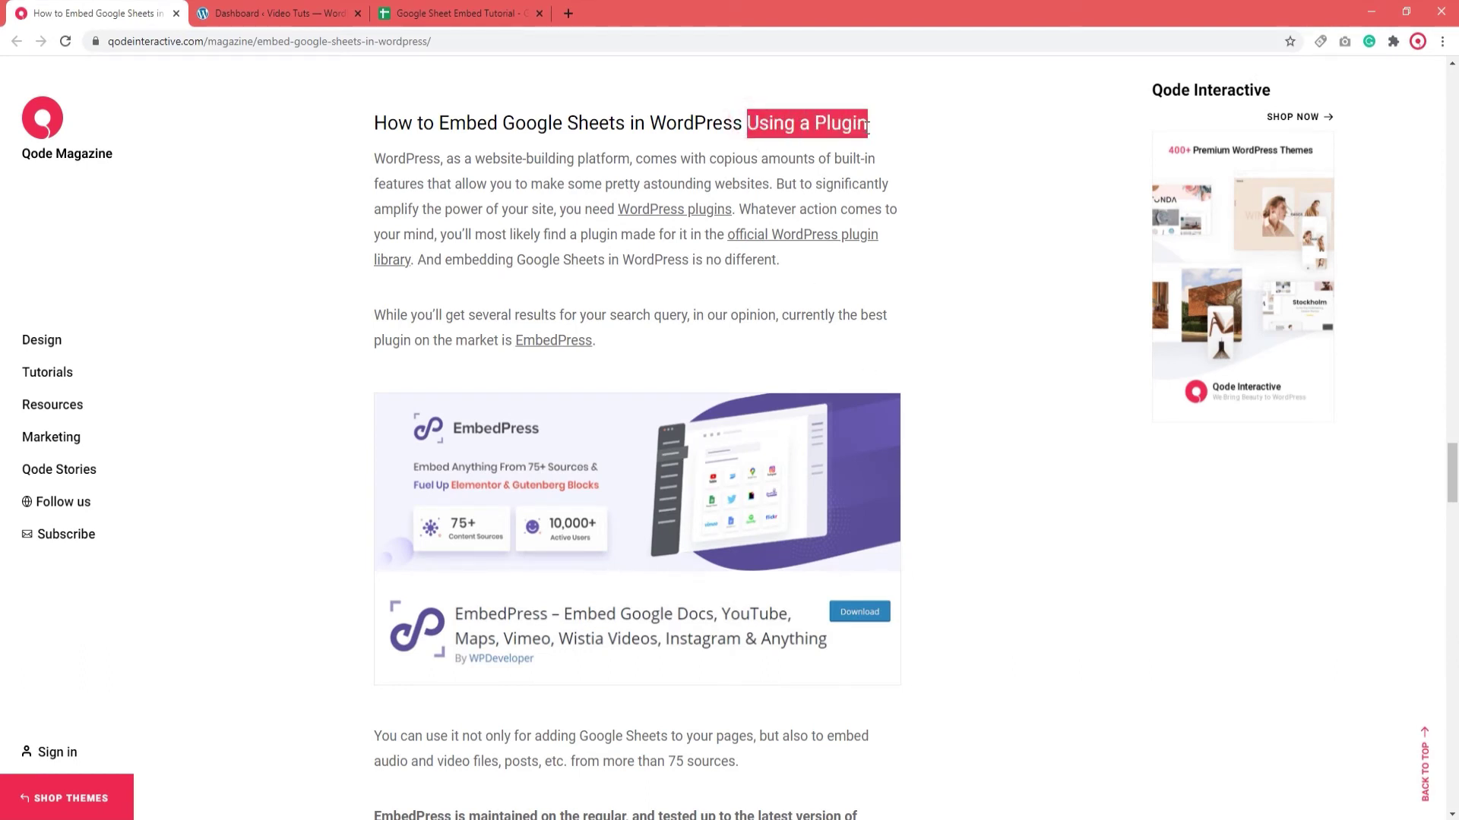
{"action": "left_click", "coordinate": [1088, 604]}
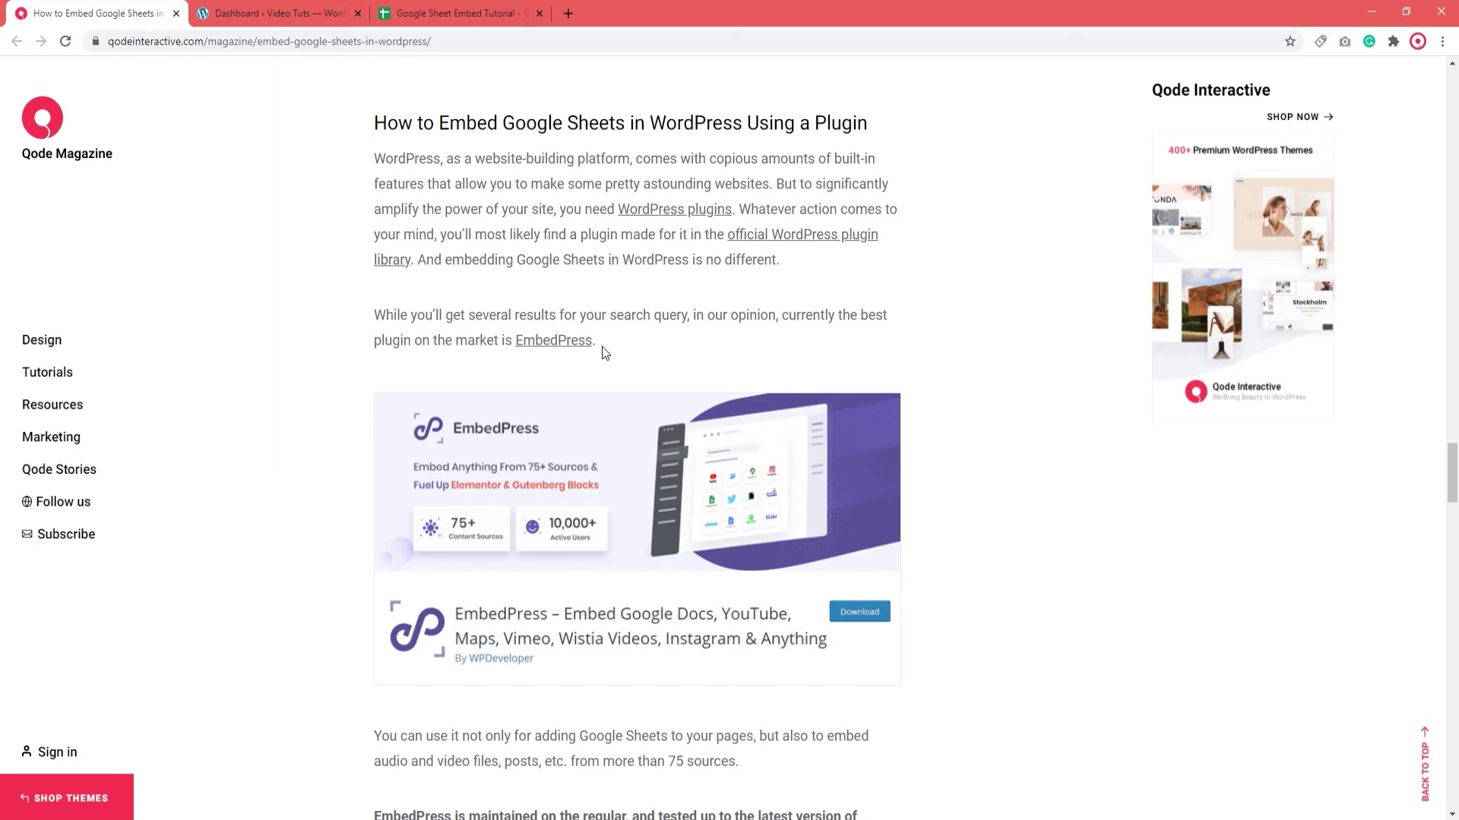
- Search 'embedpress' under Plugins > Add New, then install and activate the EmbedPress plugin
{"action": "left_click", "coordinate": [276, 18]}
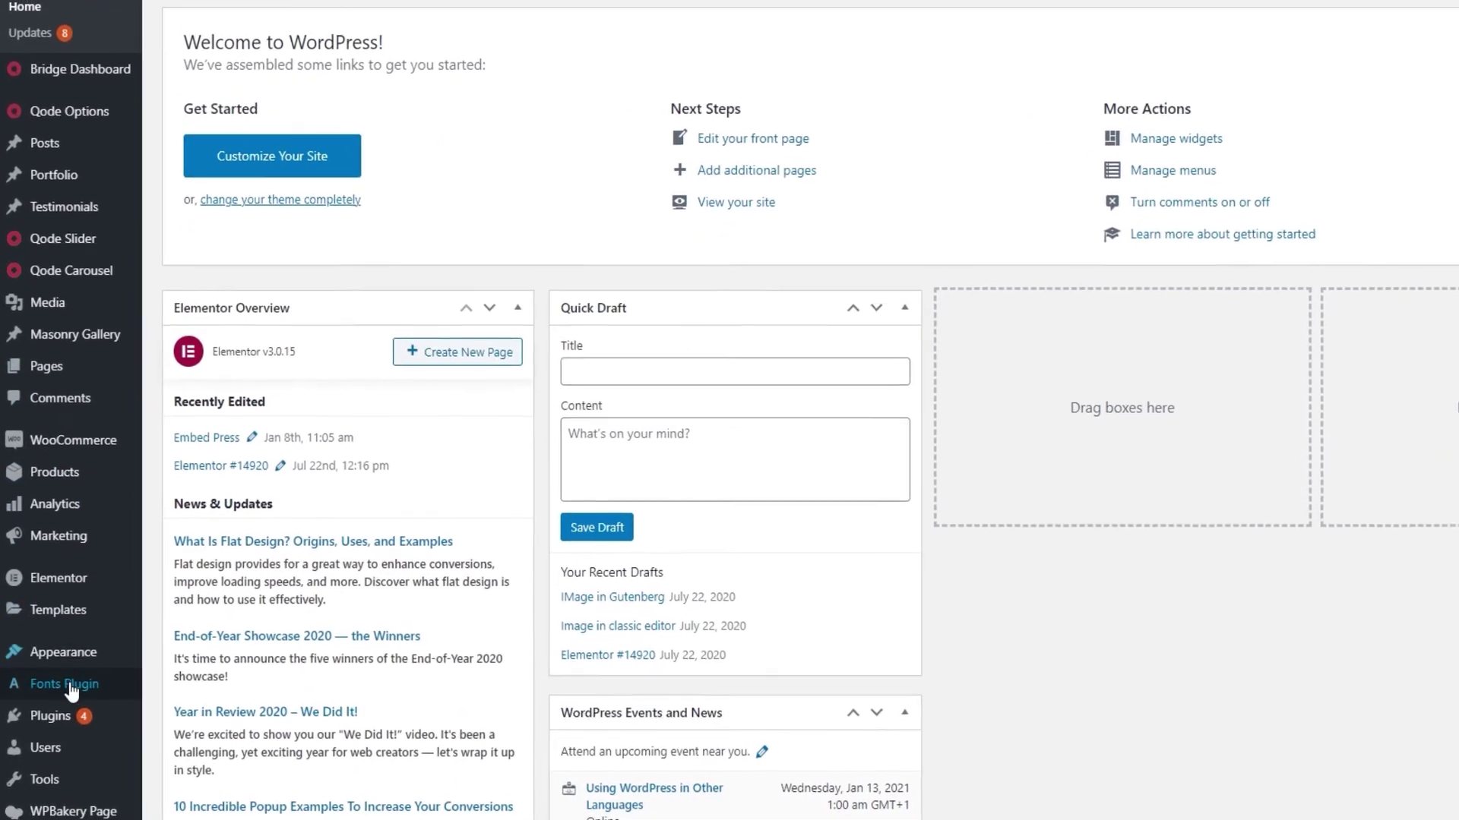
{"action": "mouse_move", "coordinate": [120, 732]}
{"action": "left_click", "coordinate": [180, 740]}
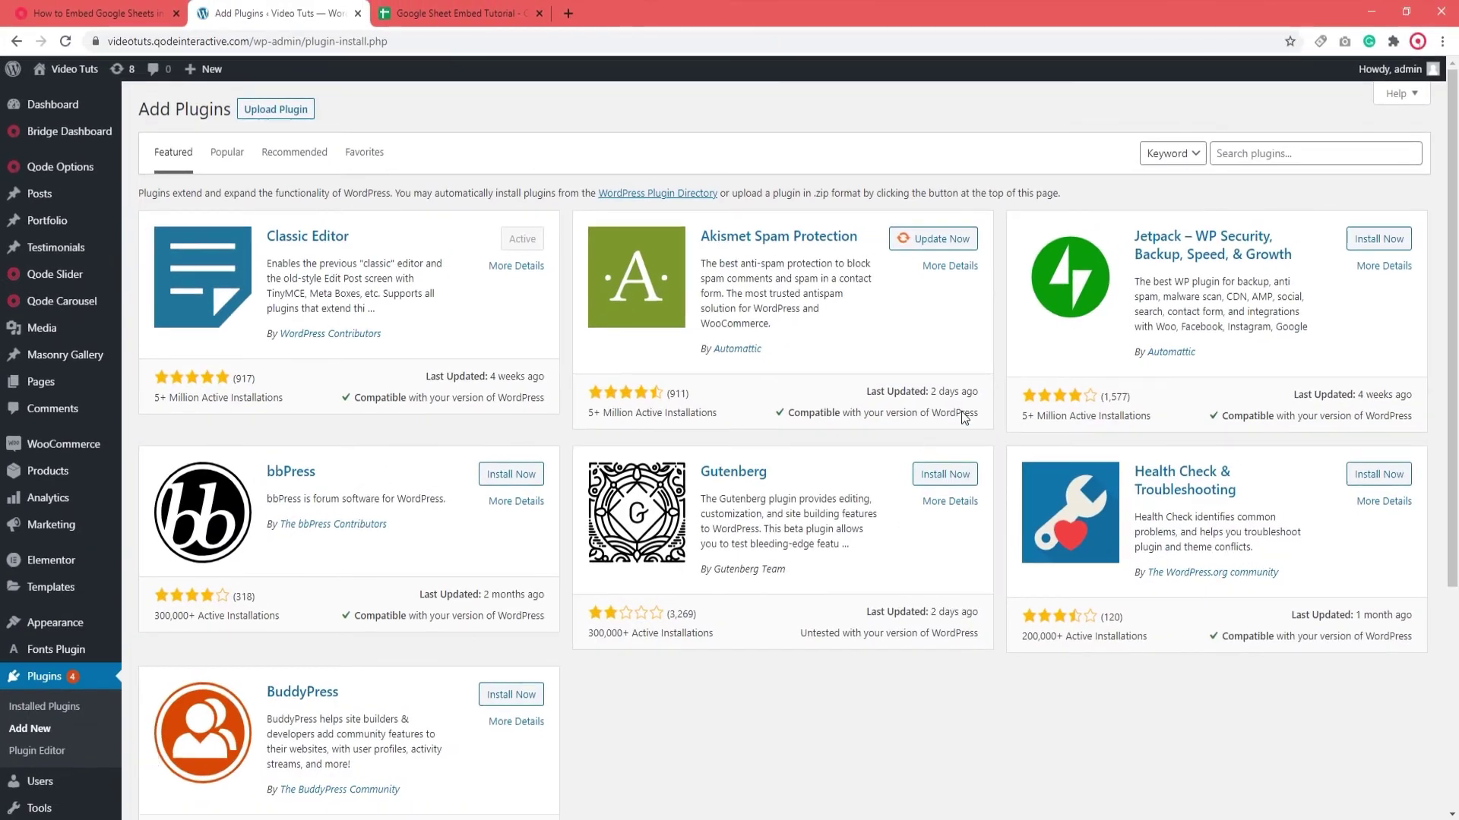
{"action": "left_click", "coordinate": [1253, 153]}
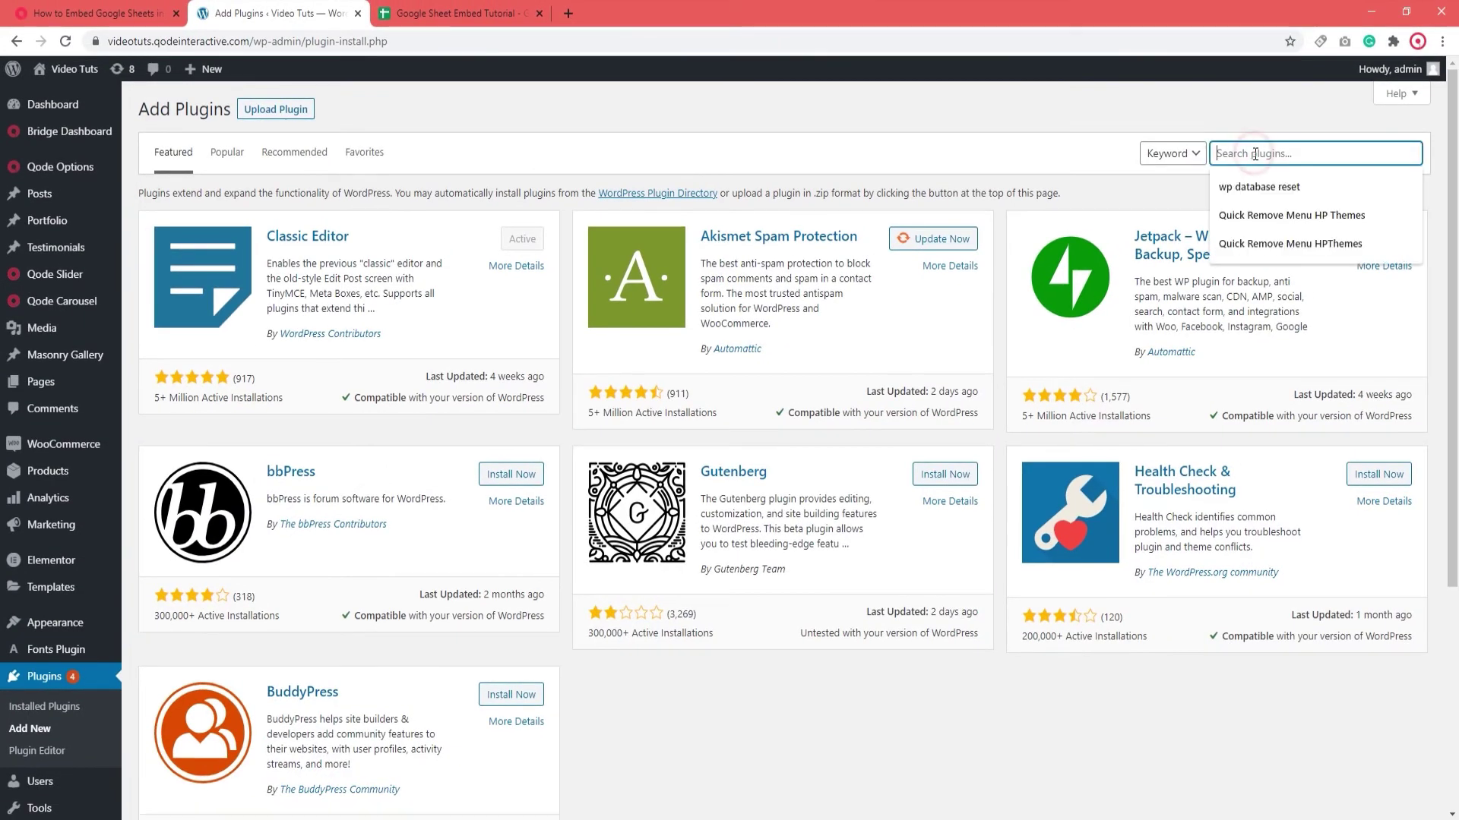
{"action": "type", "text": "embedpress"}
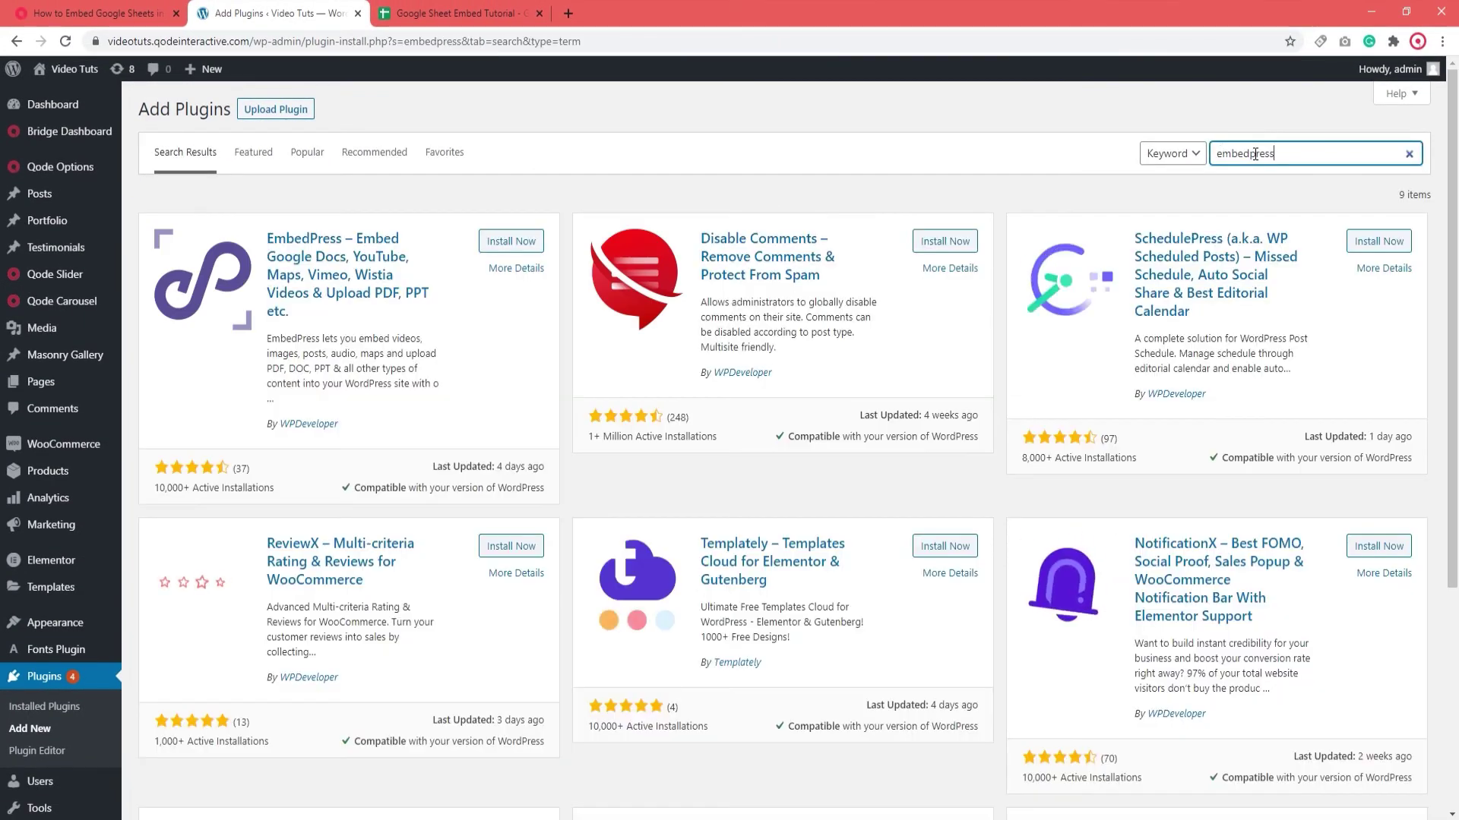
{"action": "left_click", "coordinate": [512, 241]}
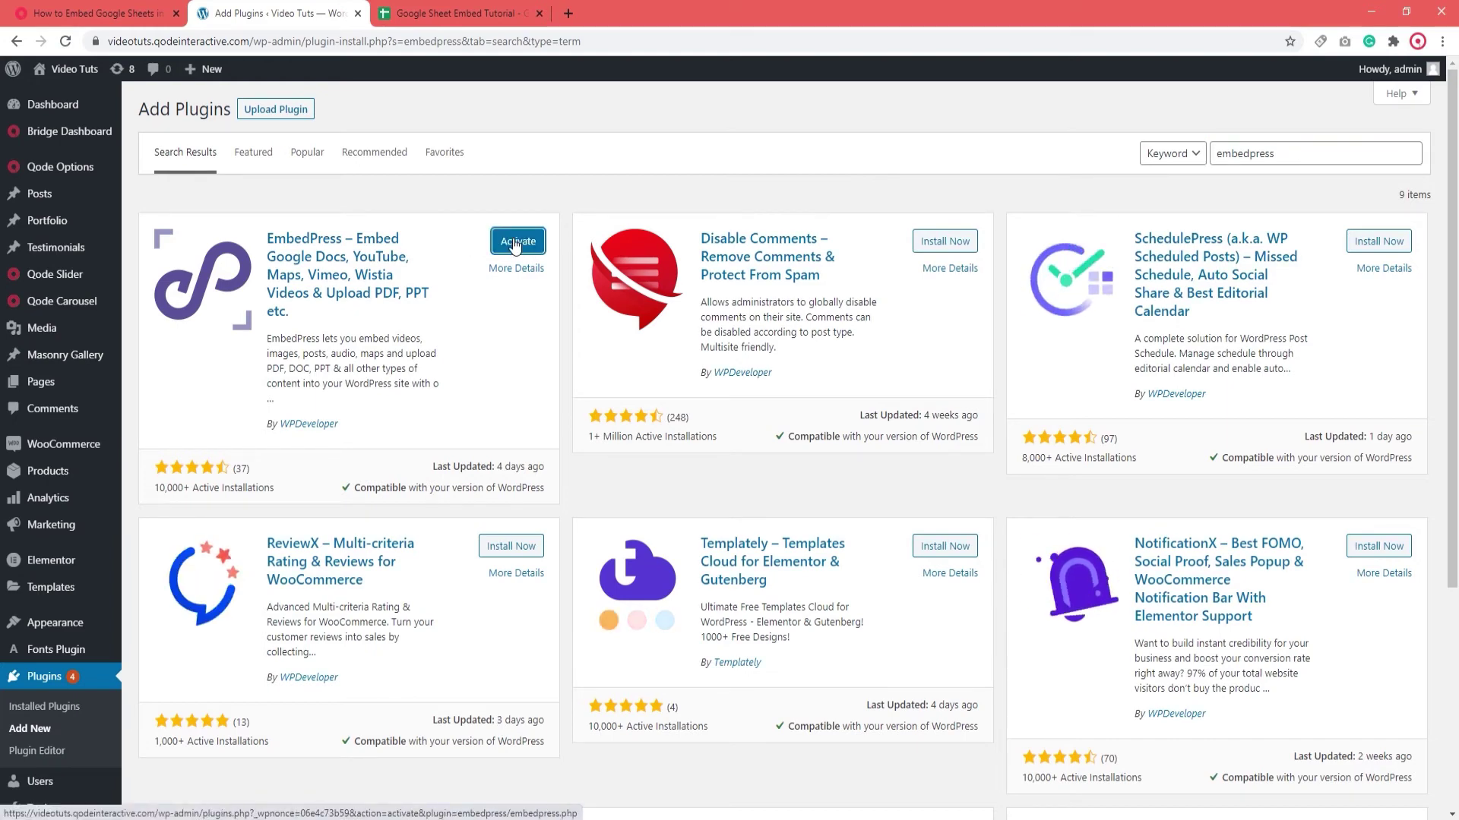
{"action": "left_click", "coordinate": [515, 243]}
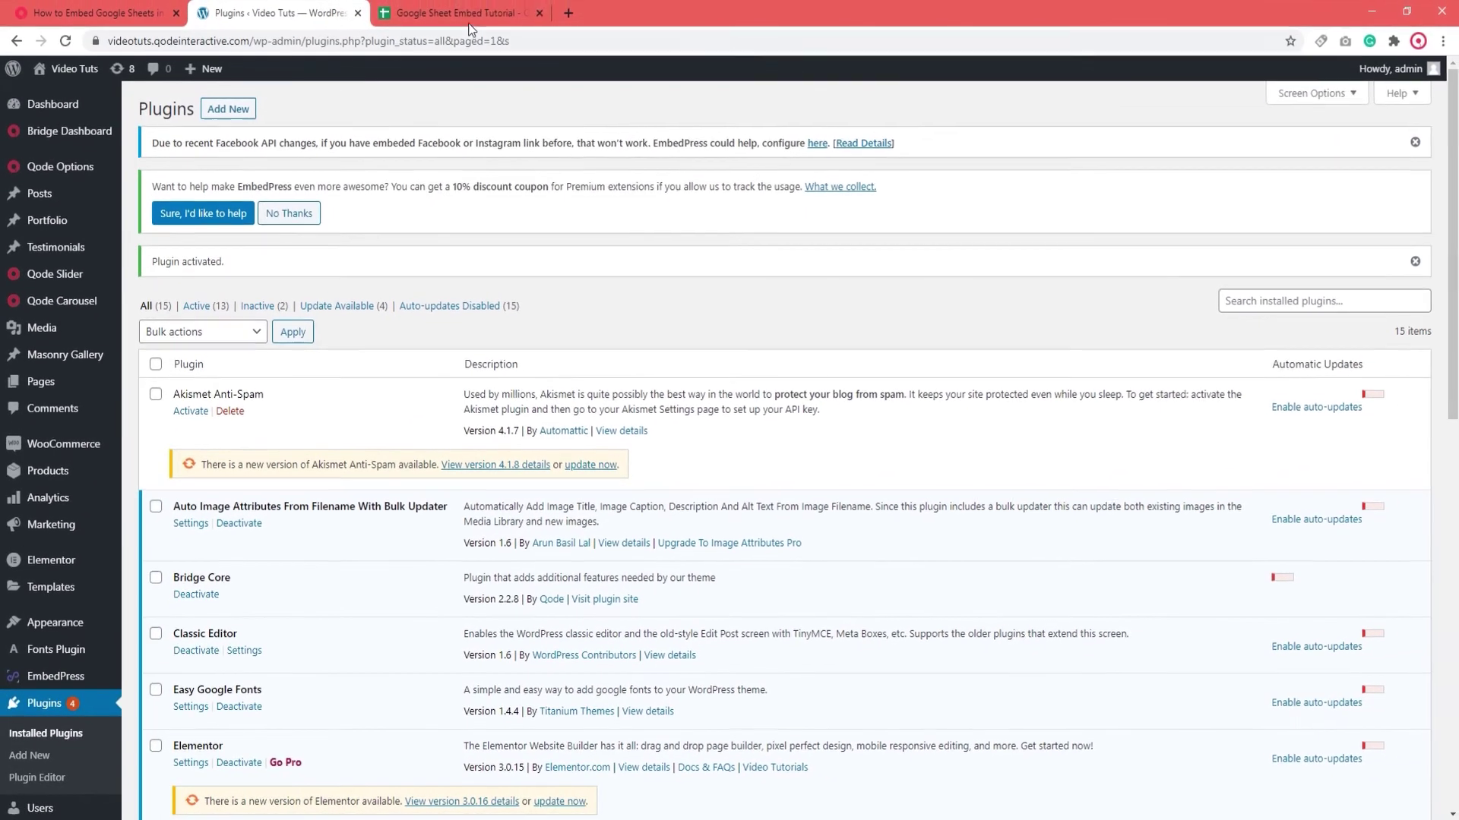
- Copy the sheet's link from File > Publish to the web's Link tab and return to WordPress
{"action": "left_click", "coordinate": [470, 15]}
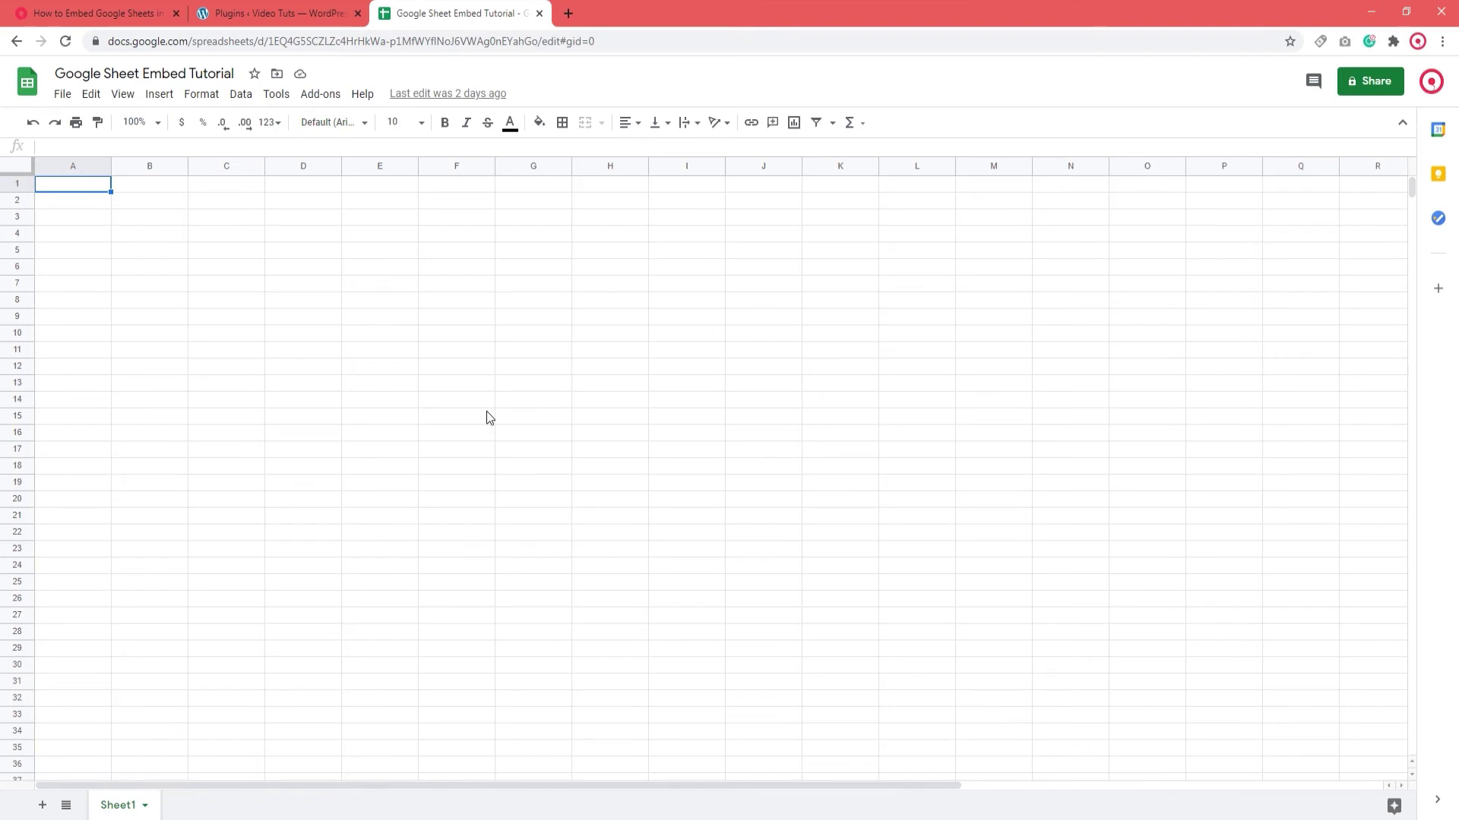
{"action": "left_click", "coordinate": [66, 95]}
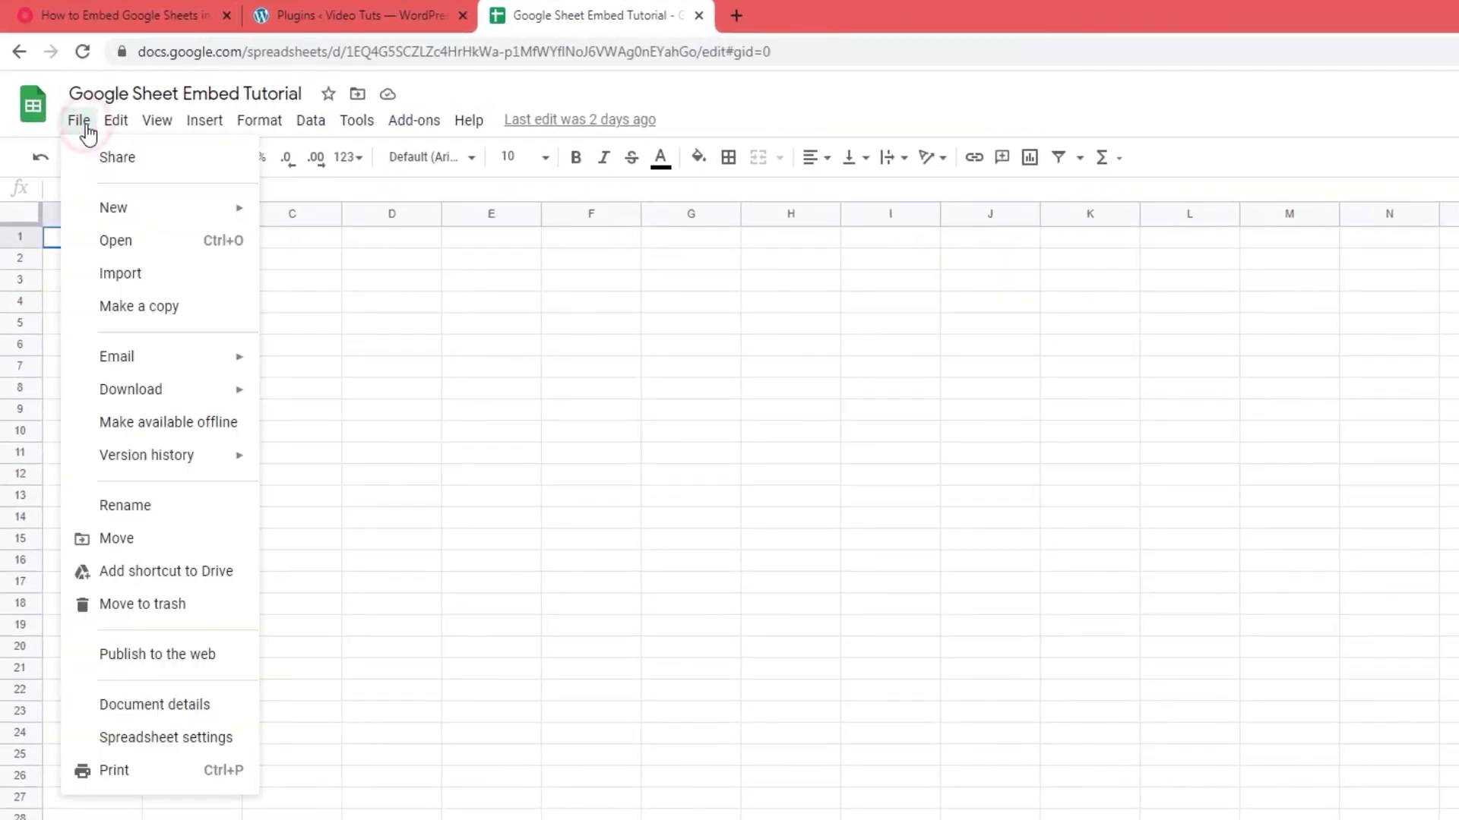
{"action": "left_click", "coordinate": [128, 646]}
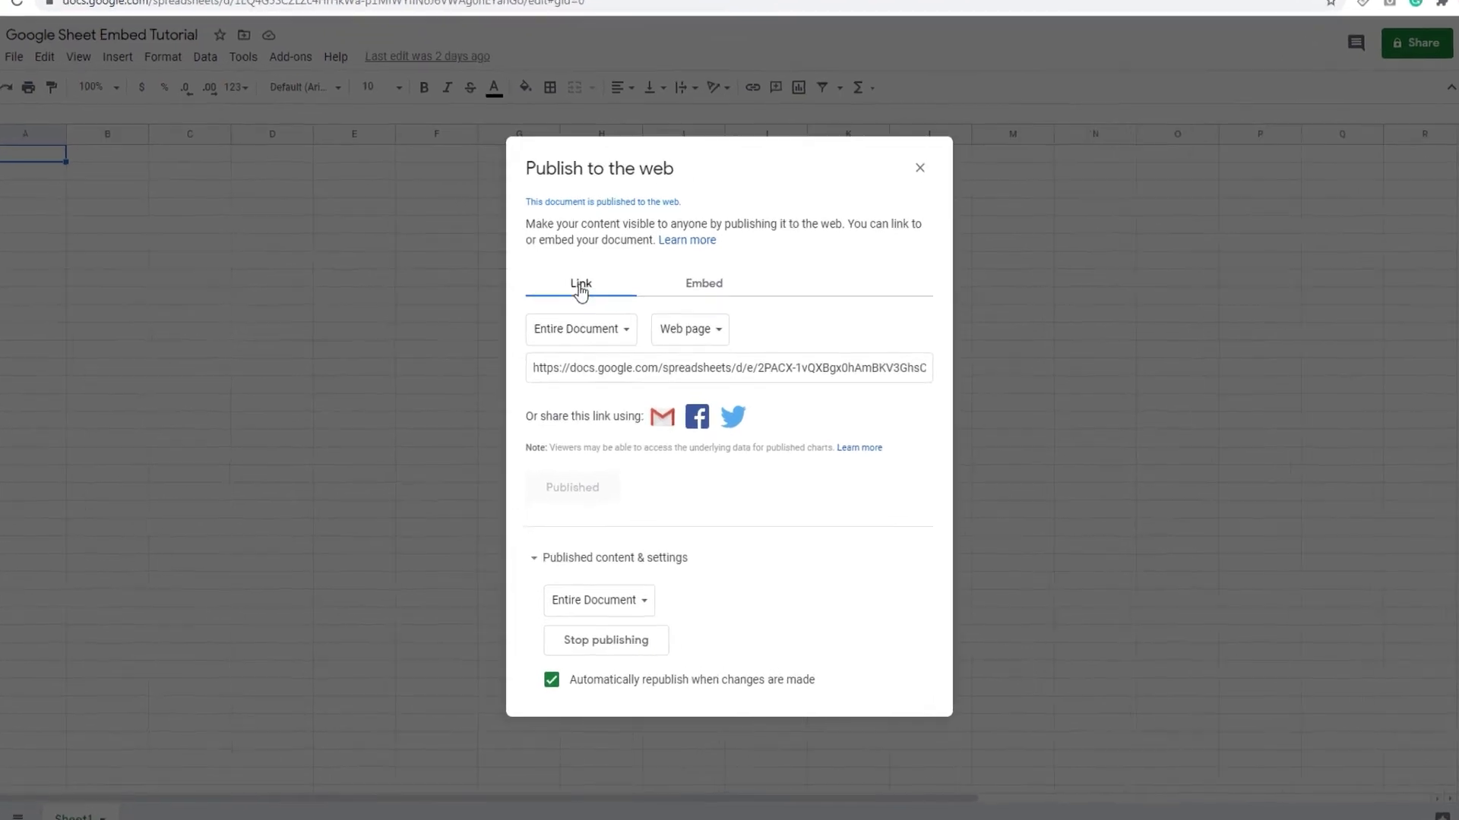
{"action": "left_click", "coordinate": [591, 304]}
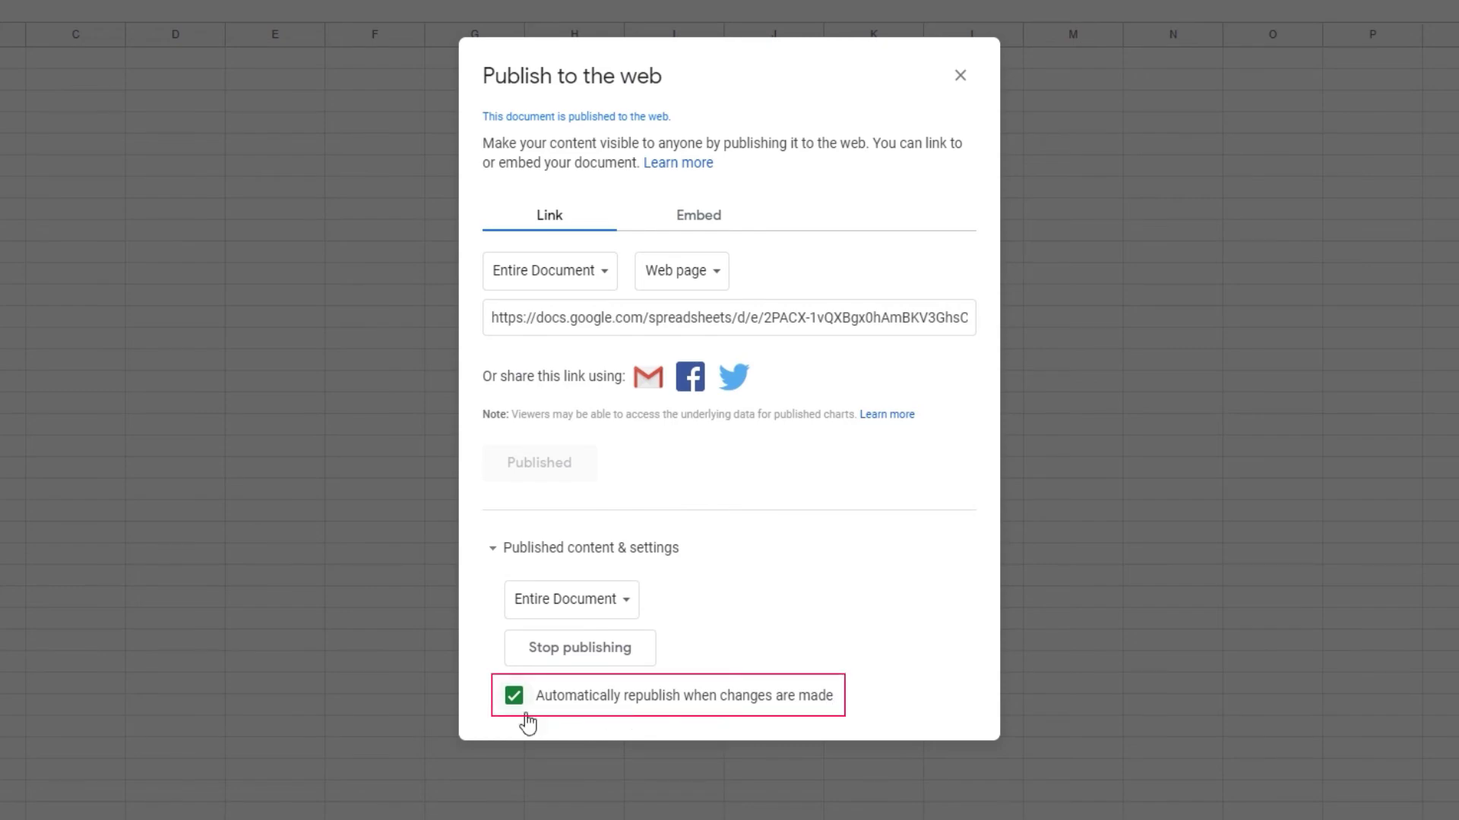
{"action": "left_click", "coordinate": [576, 325]}
{"action": "right_click", "coordinate": [578, 327]}
{"action": "left_click", "coordinate": [594, 340]}
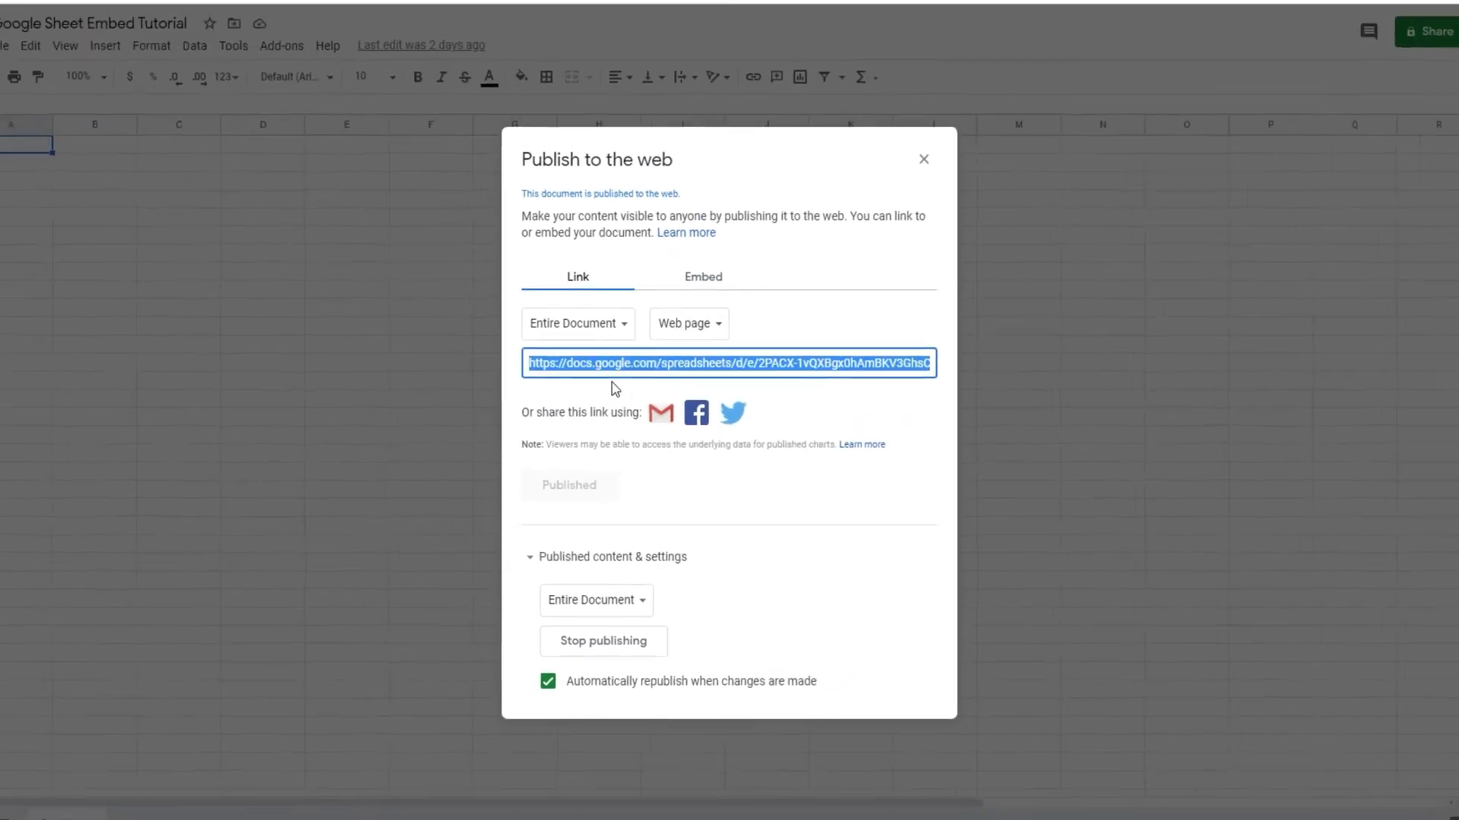
{"action": "left_click", "coordinate": [291, 13]}
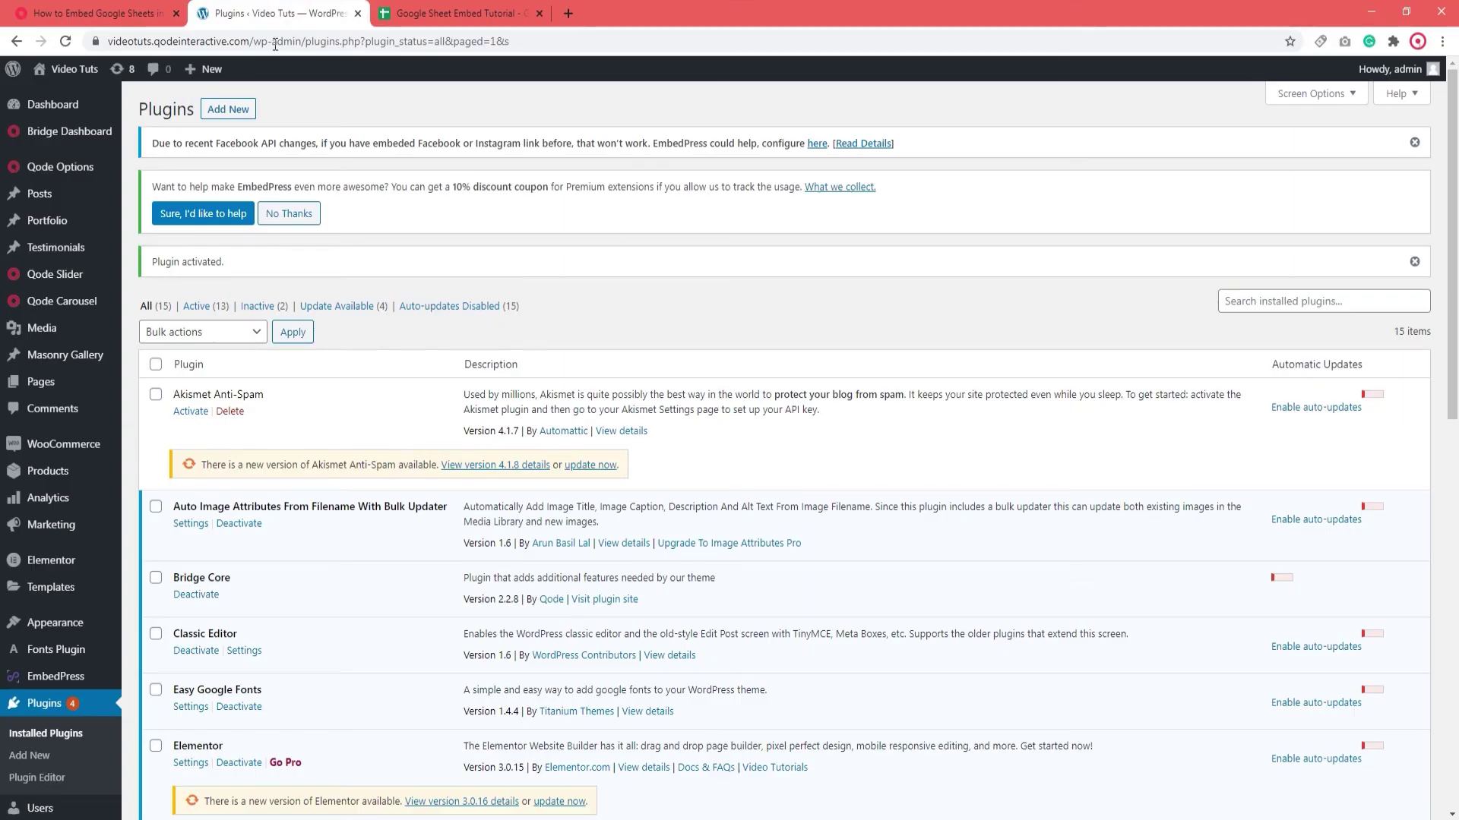
- Open the EmbedPress Google Sheet page in the Classic editor and paste the published sheet link
{"action": "left_click", "coordinate": [38, 384]}
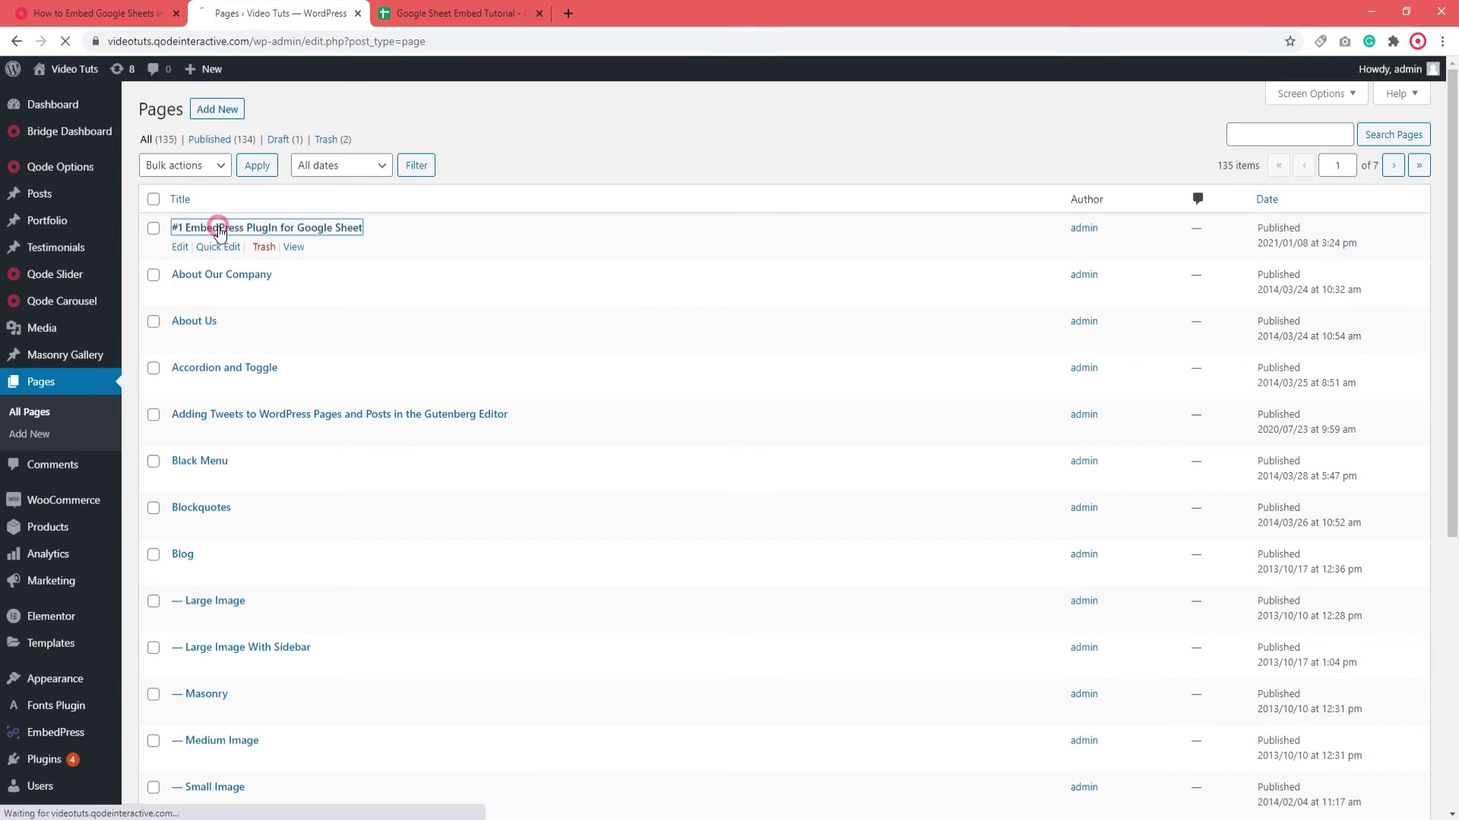
{"action": "left_click", "coordinate": [216, 225]}
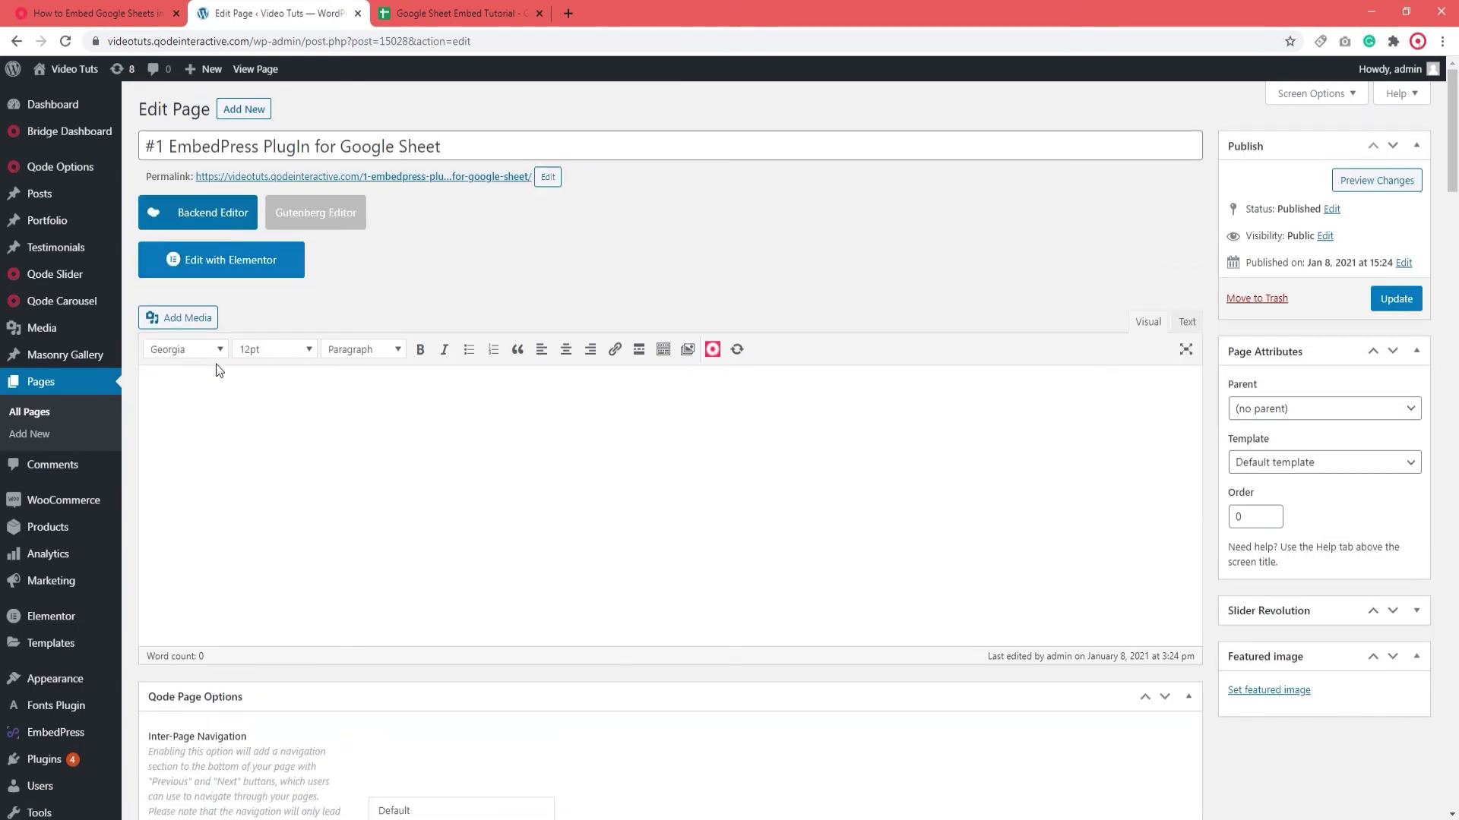
{"action": "left_click", "coordinate": [187, 385]}
{"action": "right_click", "coordinate": [183, 393]}
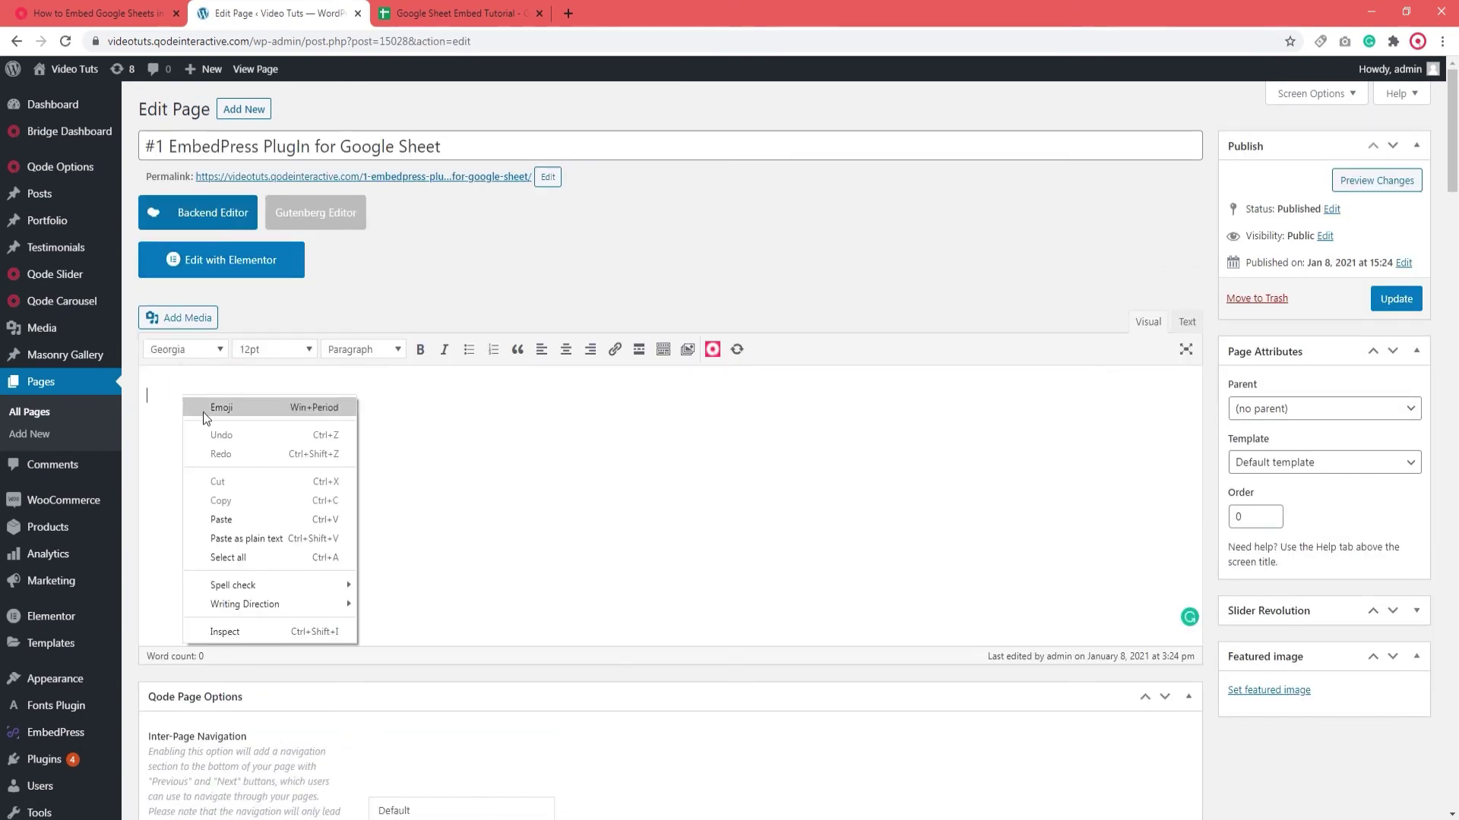
{"action": "left_click", "coordinate": [224, 520]}
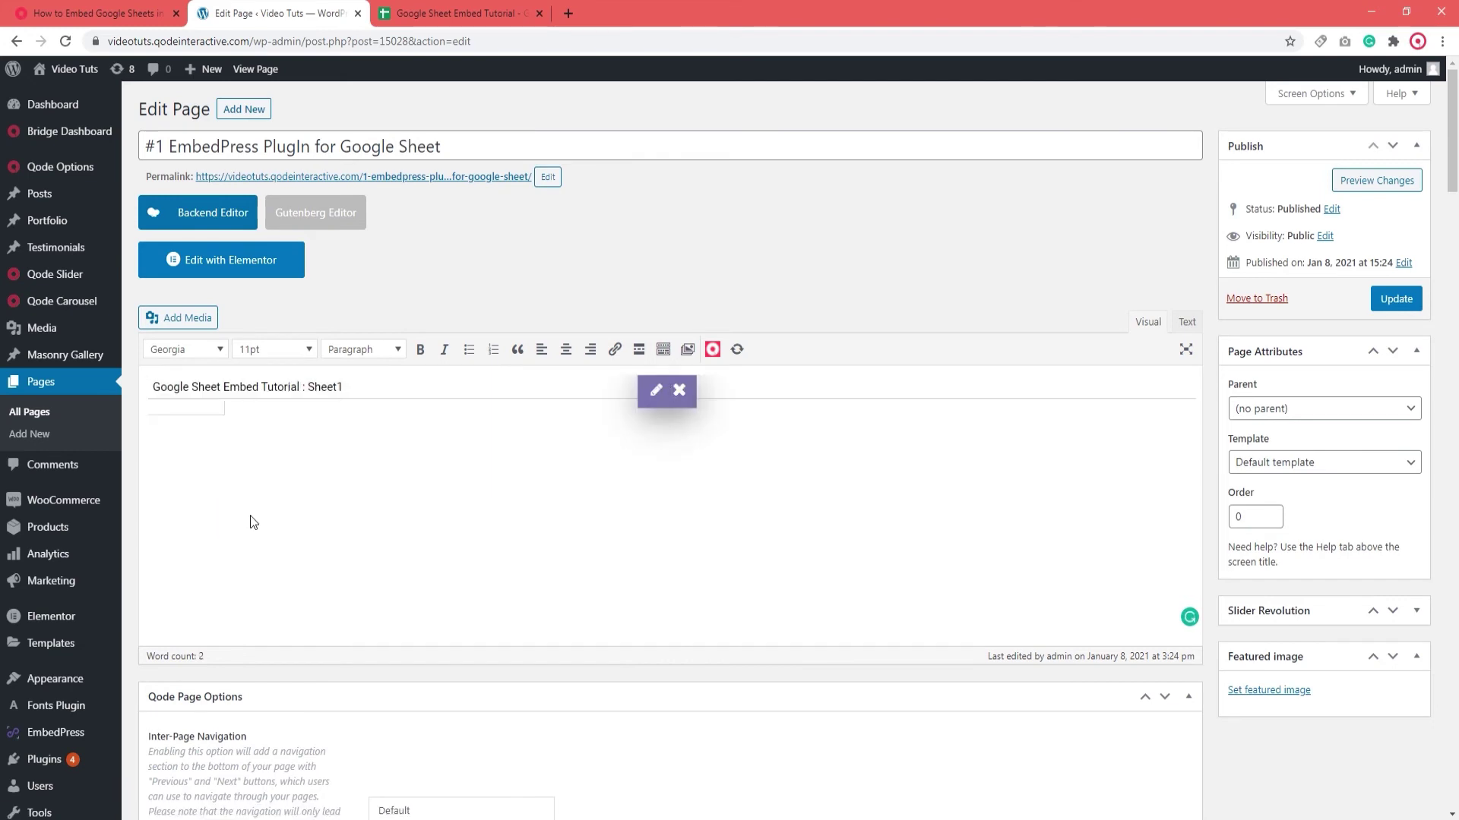
- Update the page, open its live version in a new tab, then return to the editor
{"action": "left_click", "coordinate": [1394, 299]}
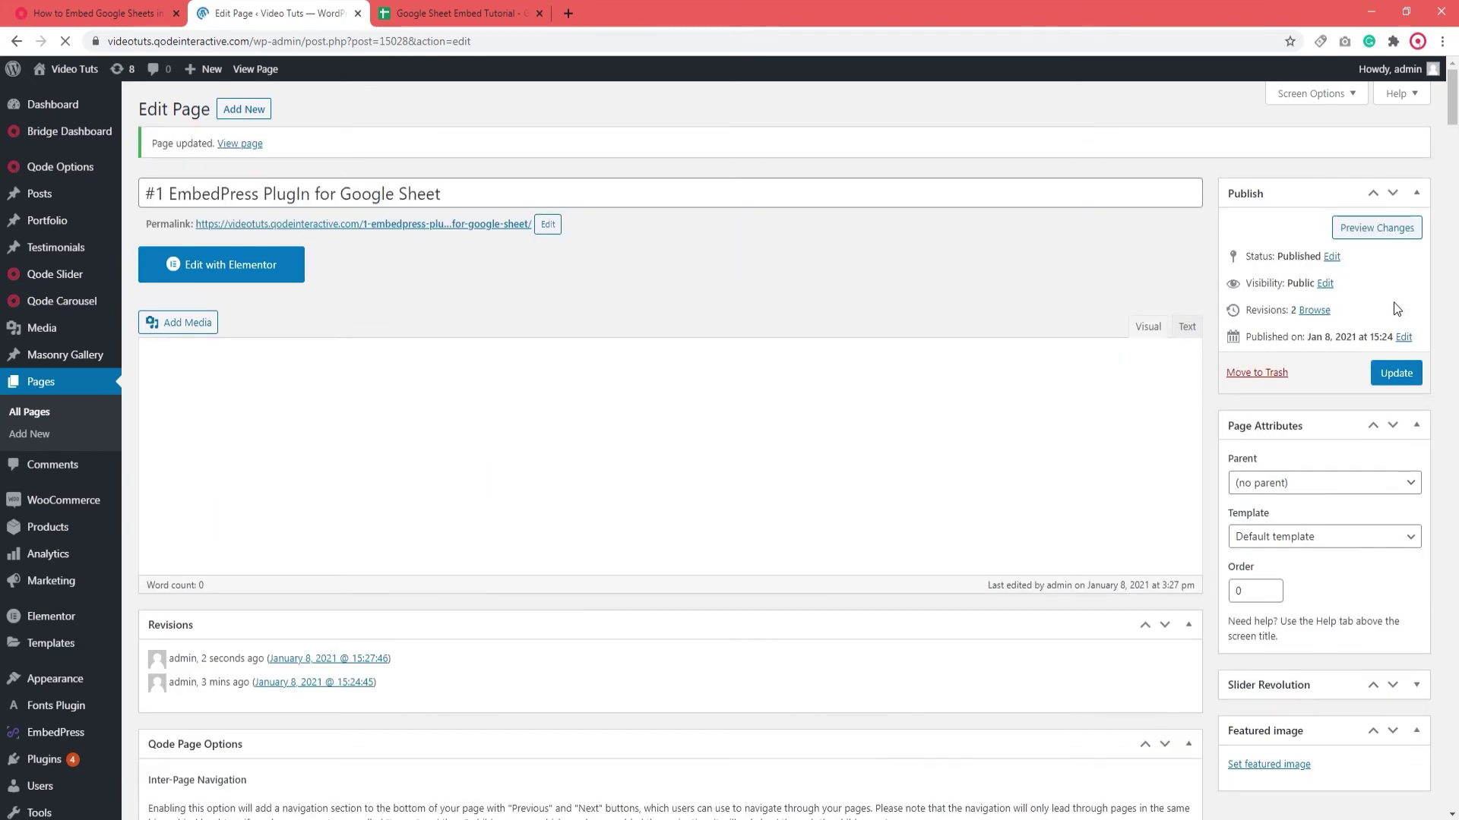
{"action": "middle_click", "coordinate": [430, 224]}
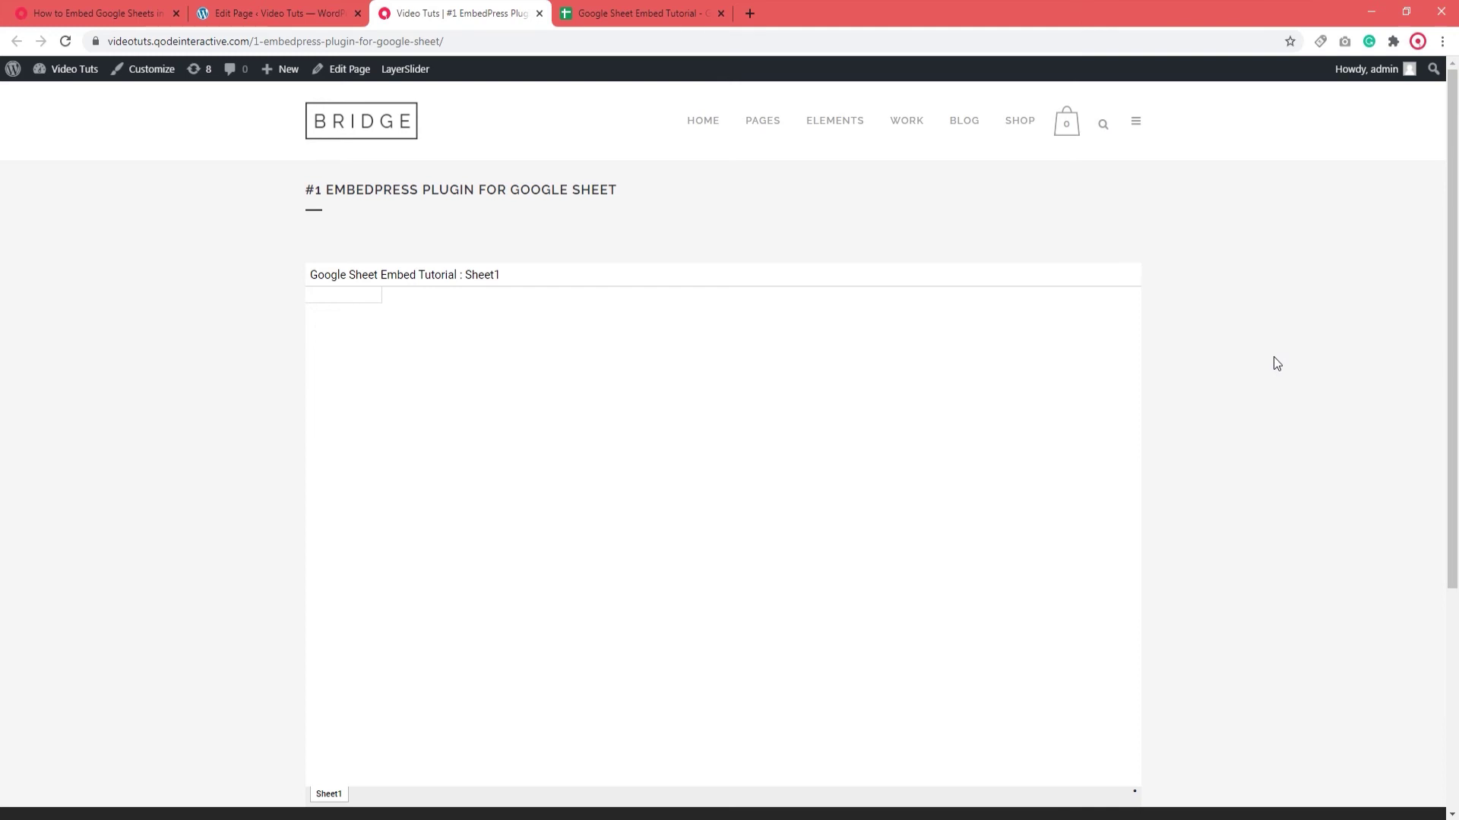
{"action": "left_click", "coordinate": [270, 17]}
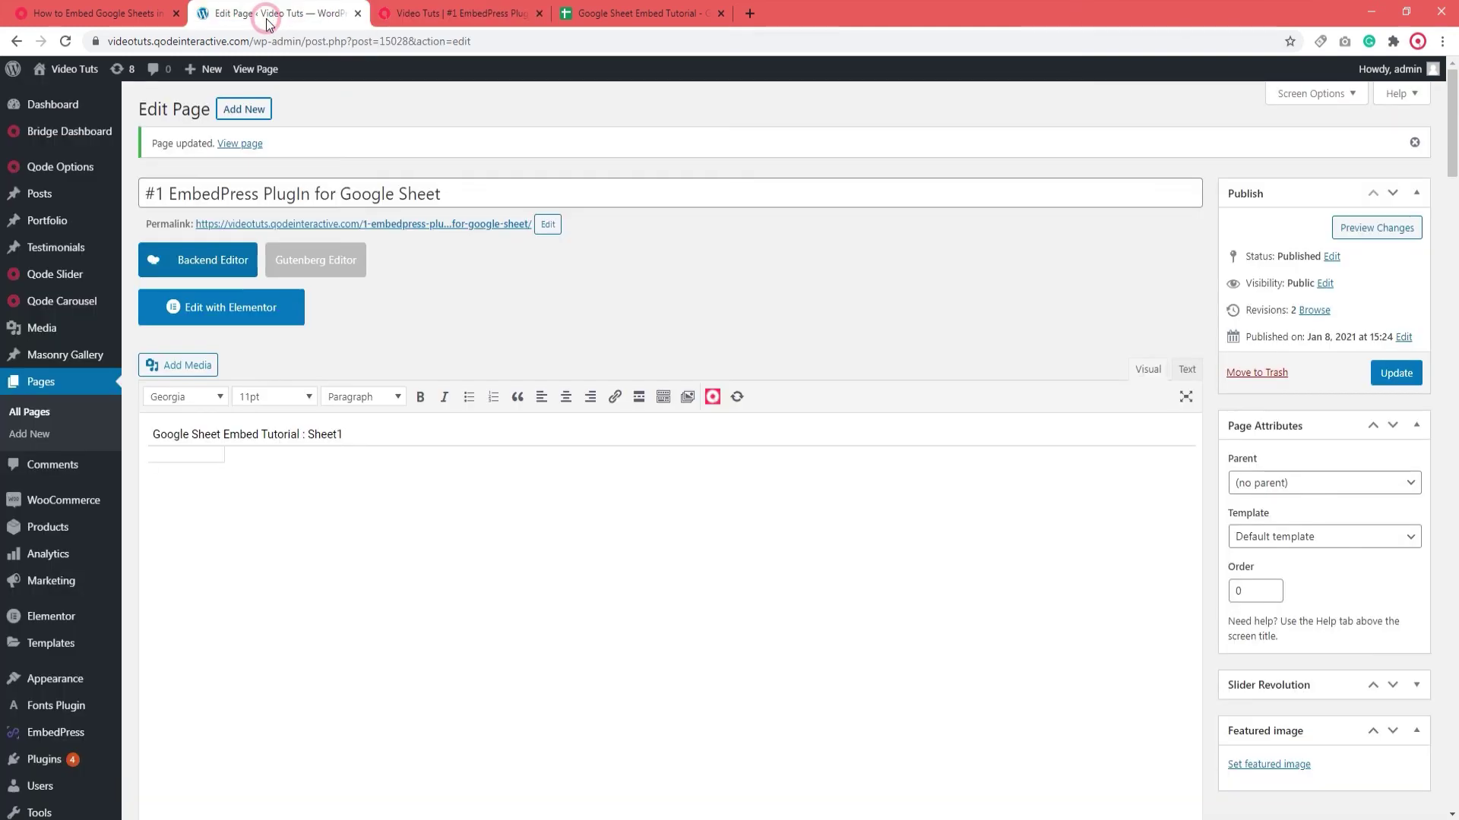
- Create a new page and add an EmbedPress Google Sheets block found by searching 'embedpres'
{"action": "middle_click", "coordinate": [244, 109]}
{"action": "left_click", "coordinate": [442, 14]}
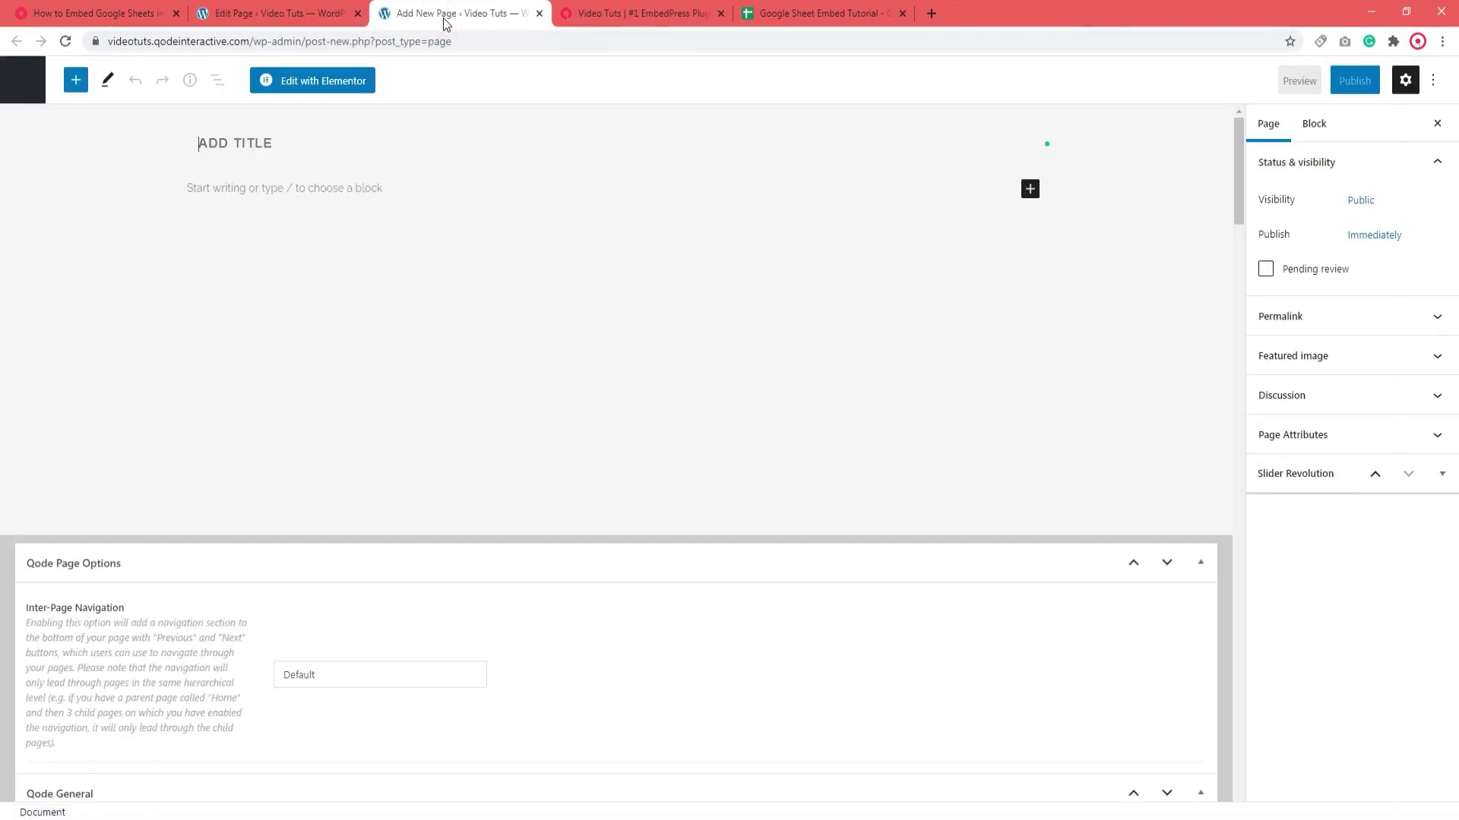
{"action": "left_click", "coordinate": [1031, 188]}
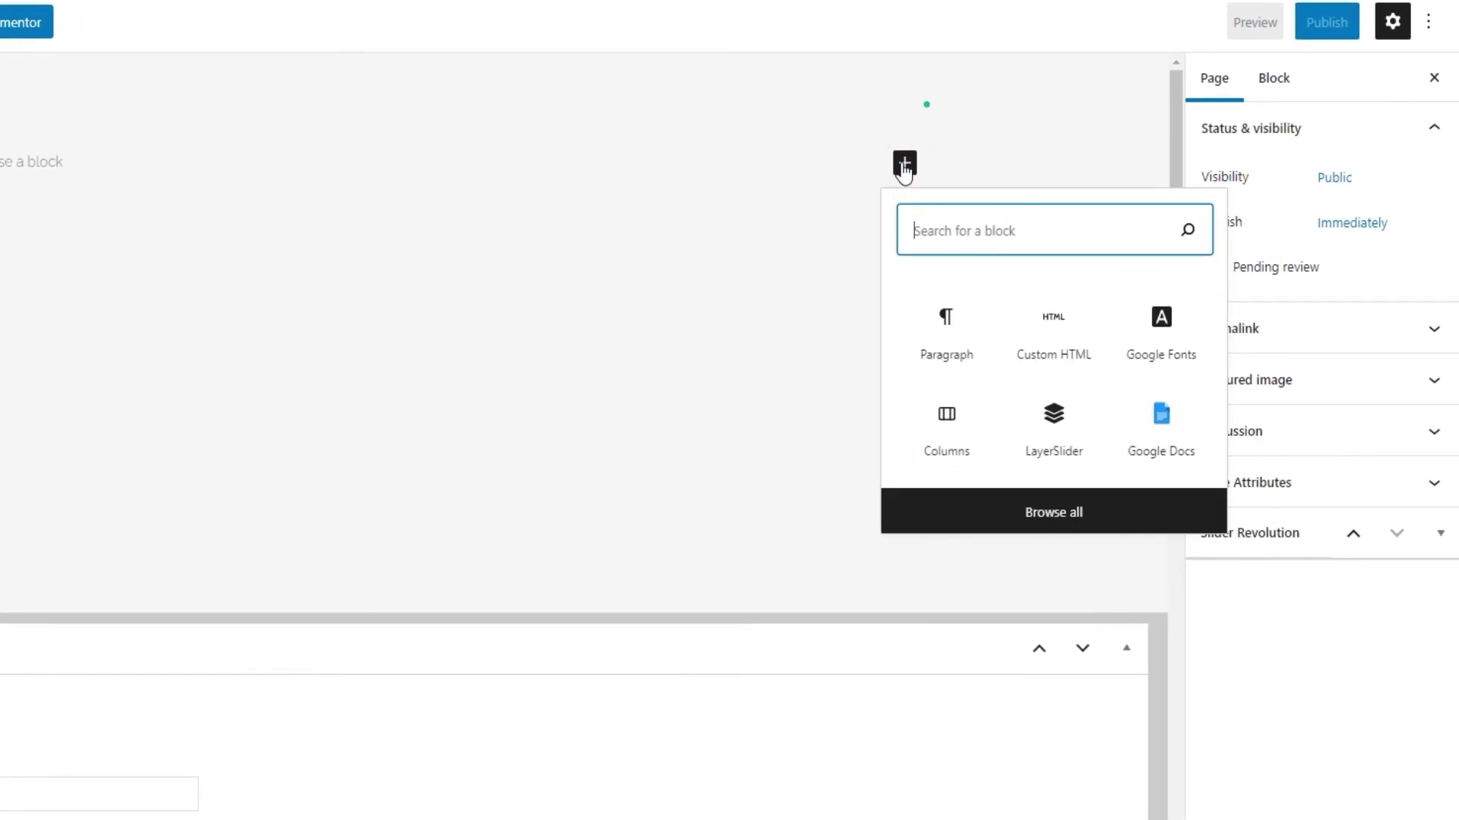
{"action": "type", "text": "embedpress"}
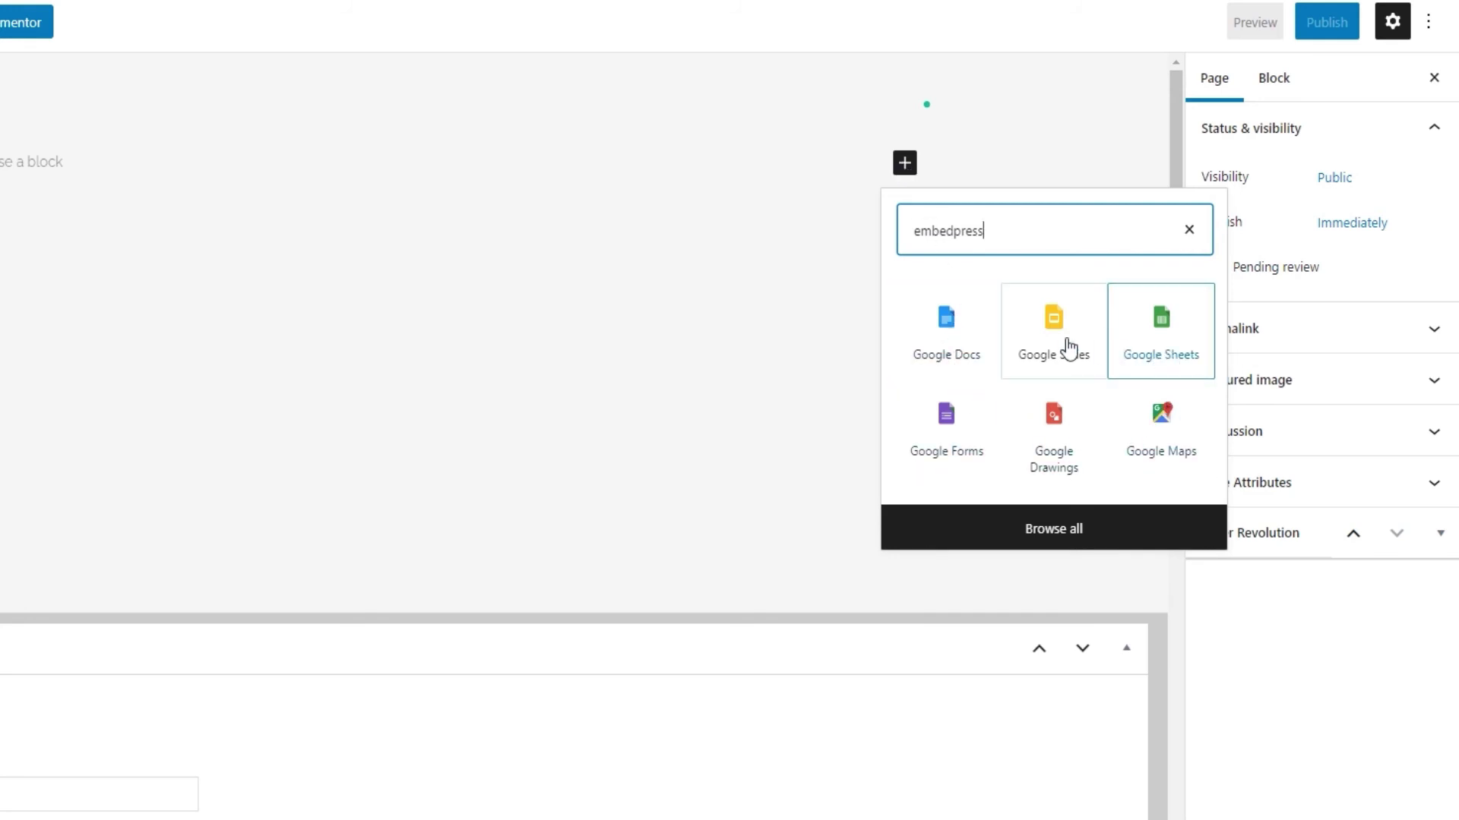
{"action": "left_click", "coordinate": [1155, 342]}
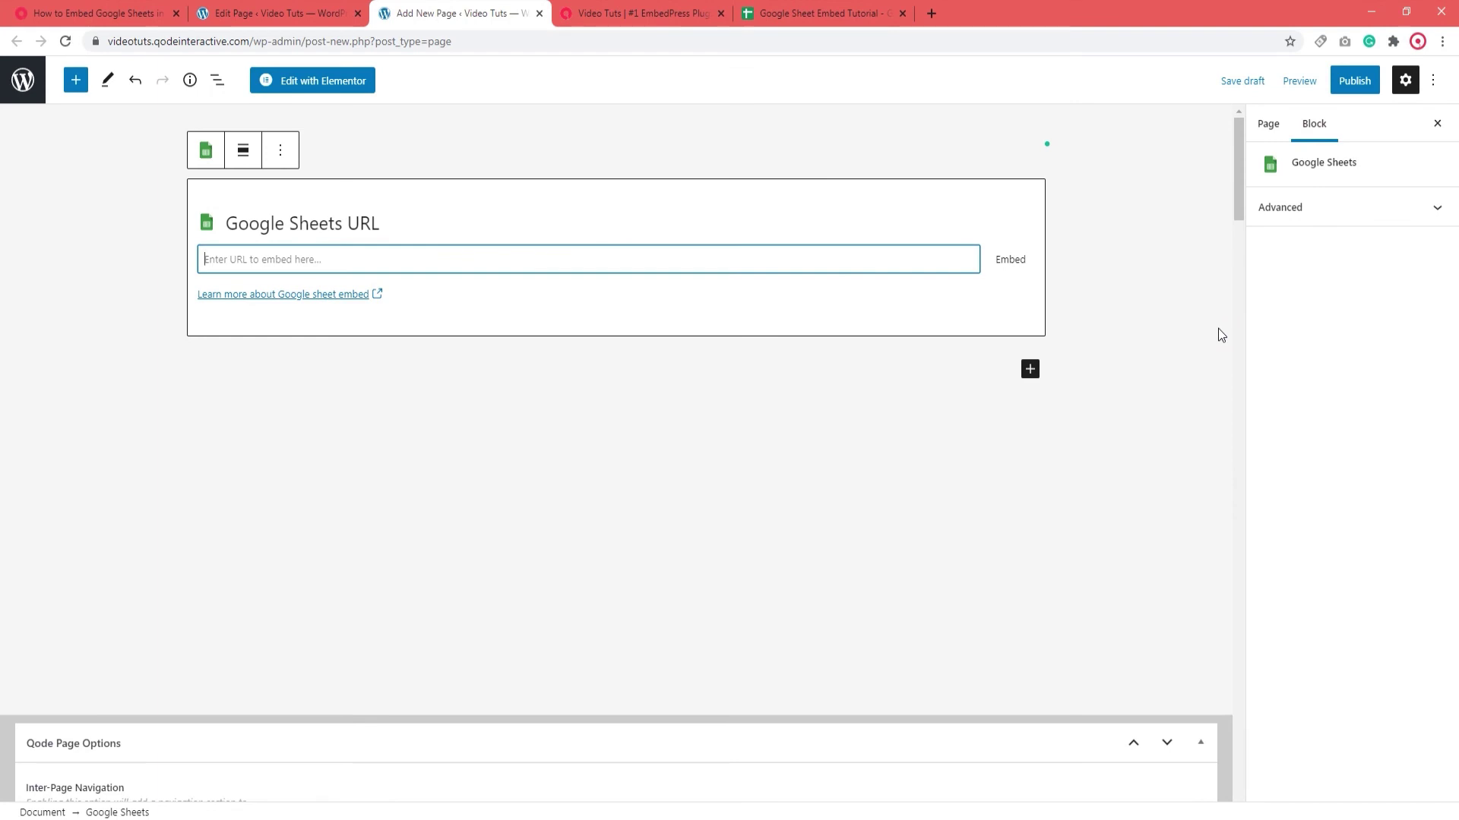
- Paste the published sheet link into the Google Sheets block's URL field and embed it
{"action": "left_click", "coordinate": [1218, 328]}
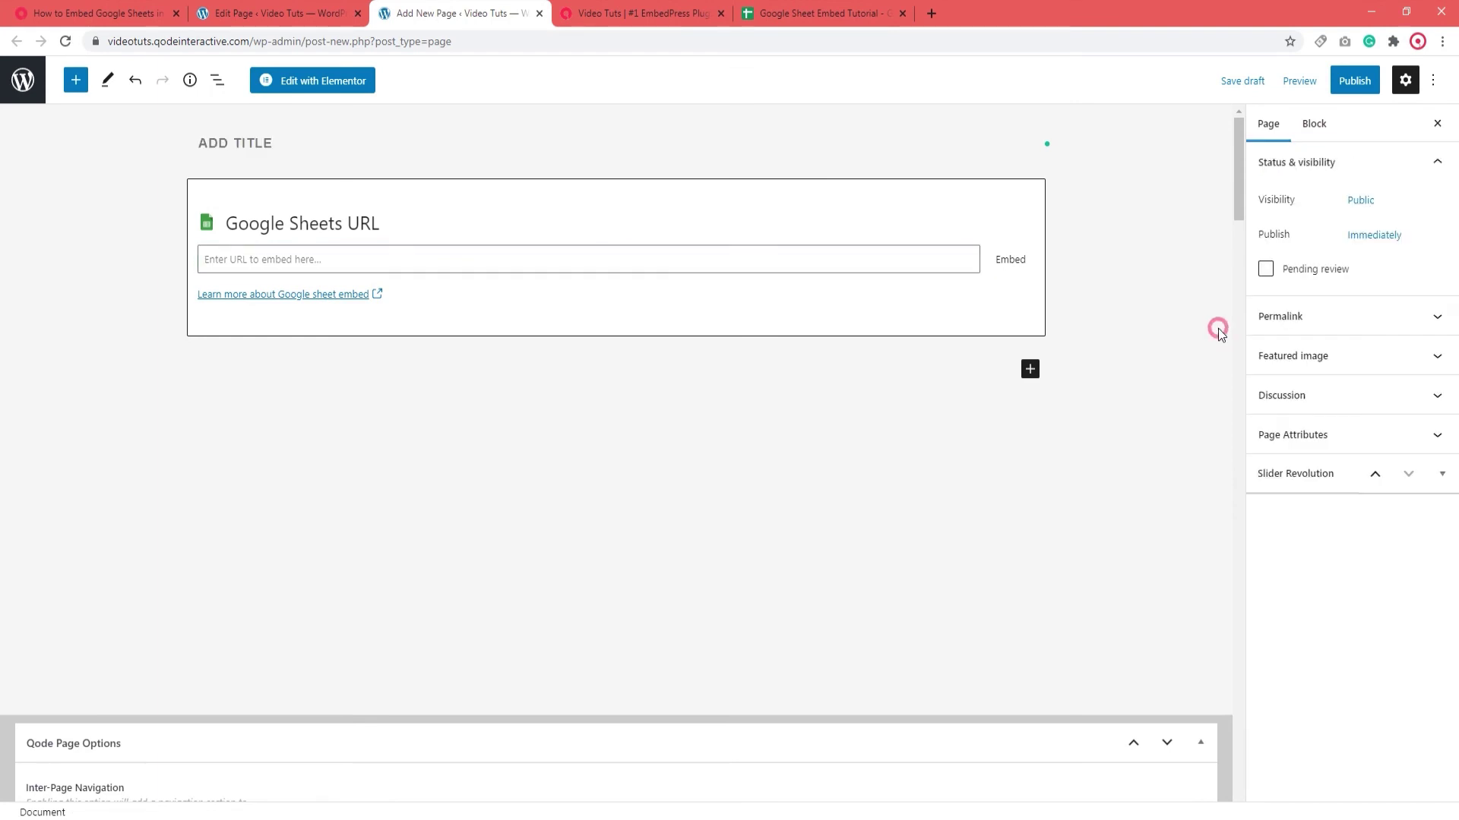
{"action": "left_click", "coordinate": [396, 257]}
{"action": "right_click", "coordinate": [397, 257]}
{"action": "left_click", "coordinate": [435, 379]}
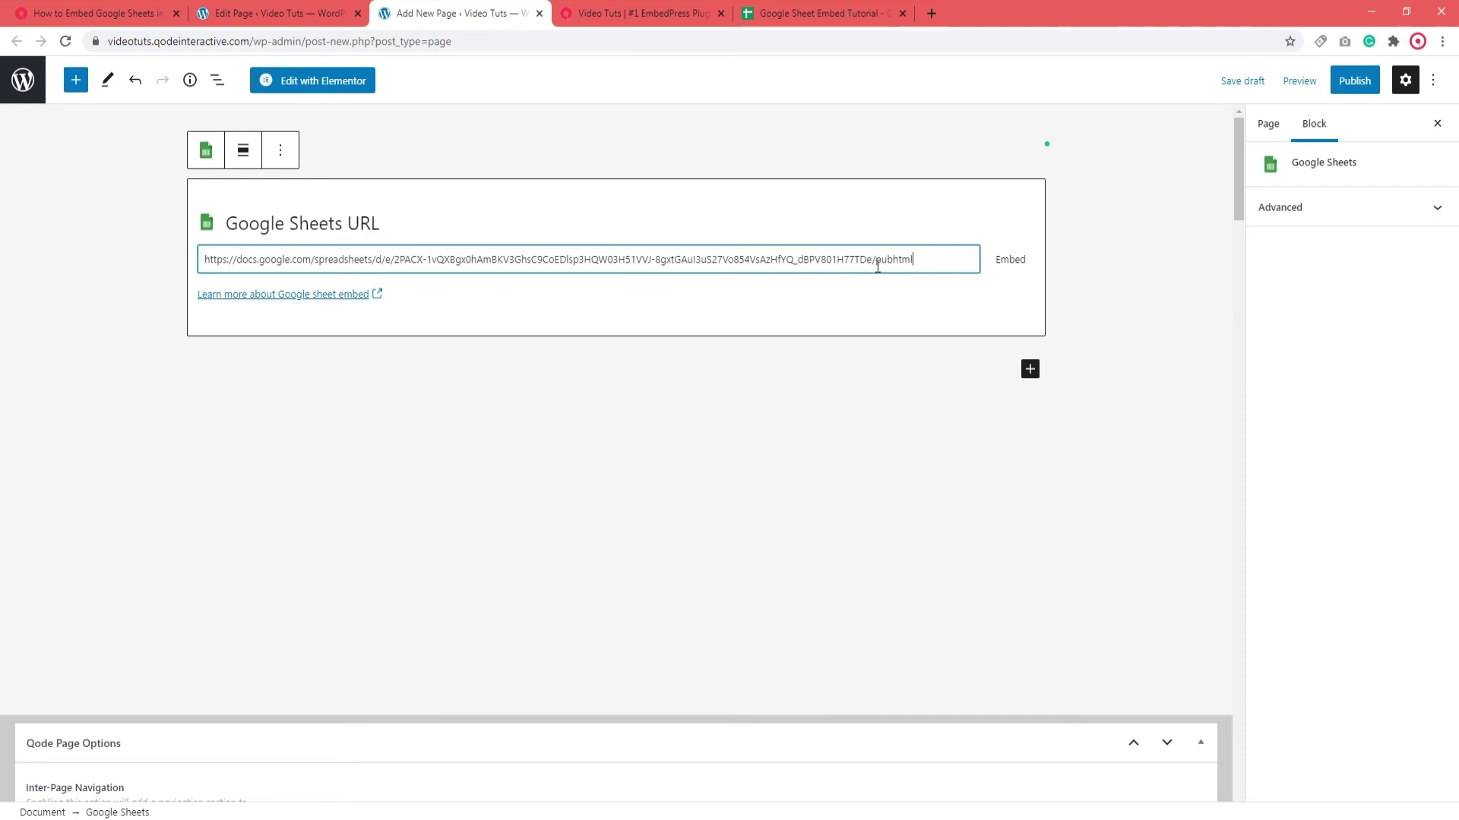
{"action": "left_click", "coordinate": [1017, 266]}
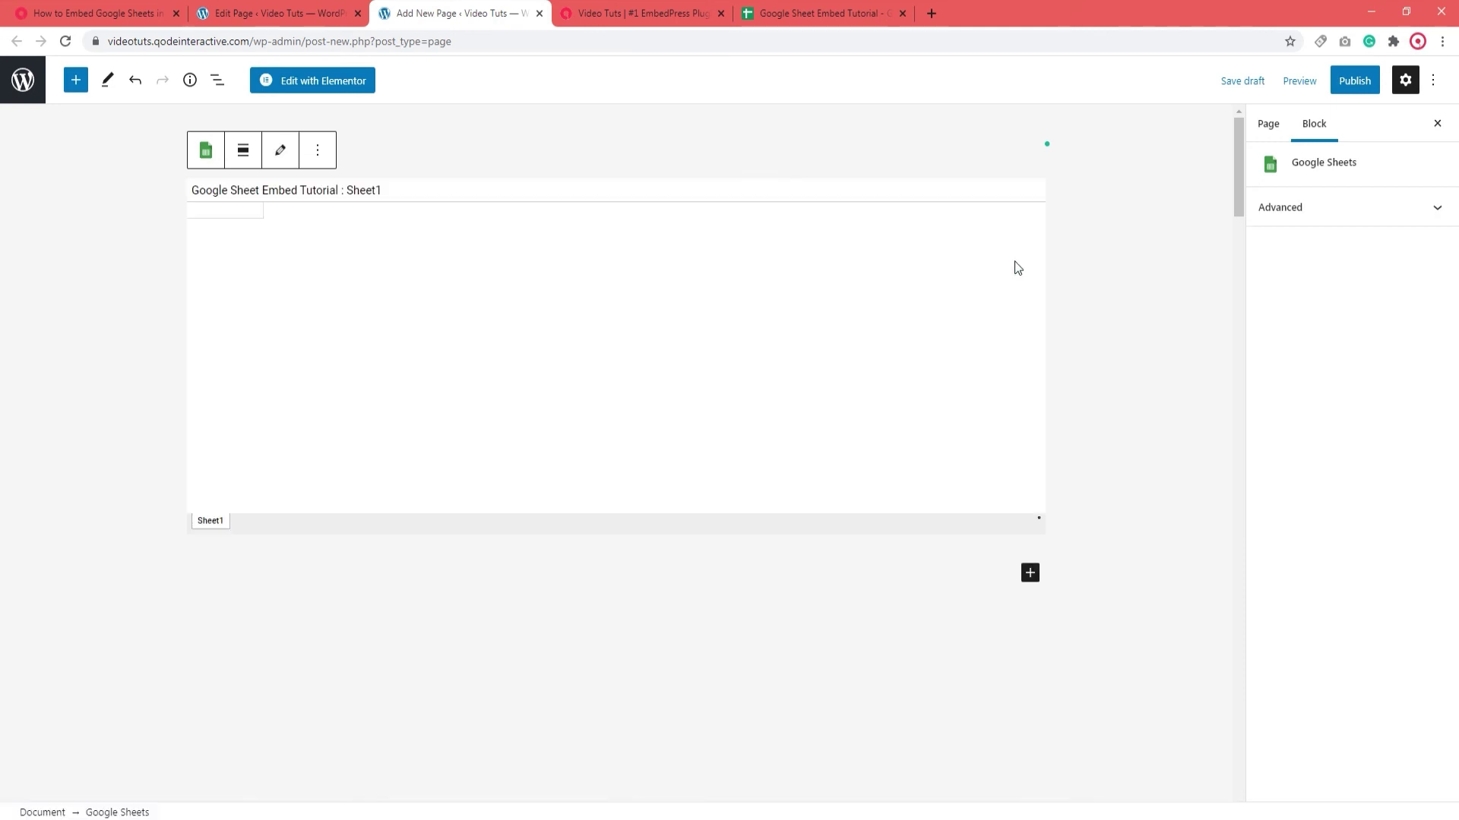
- Publish the new page, view it live in a new tab, then return to the editor
{"action": "left_click", "coordinate": [1344, 85]}
{"action": "left_click", "coordinate": [1344, 87]}
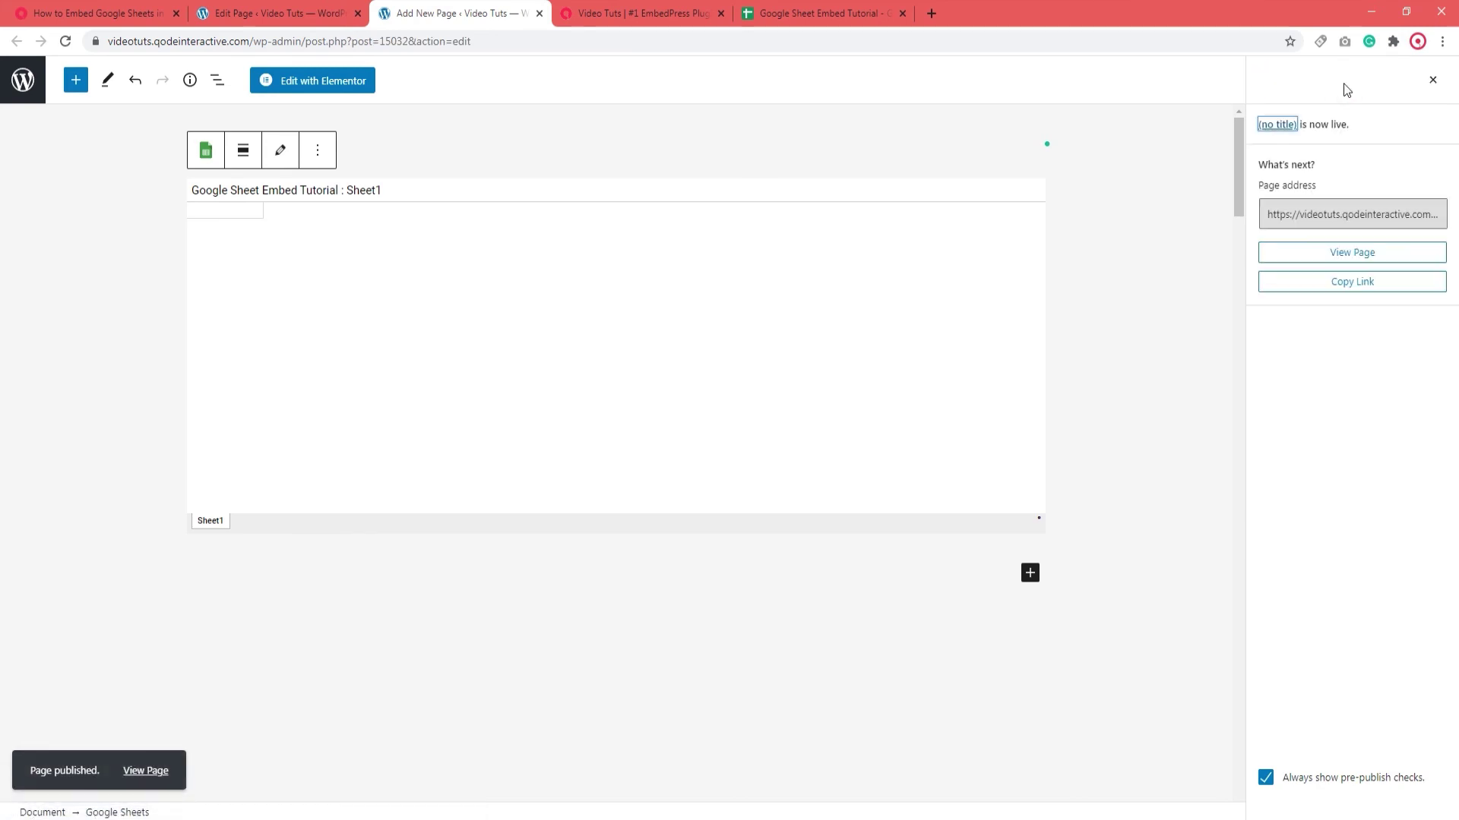
{"action": "left_click", "coordinate": [1367, 257]}
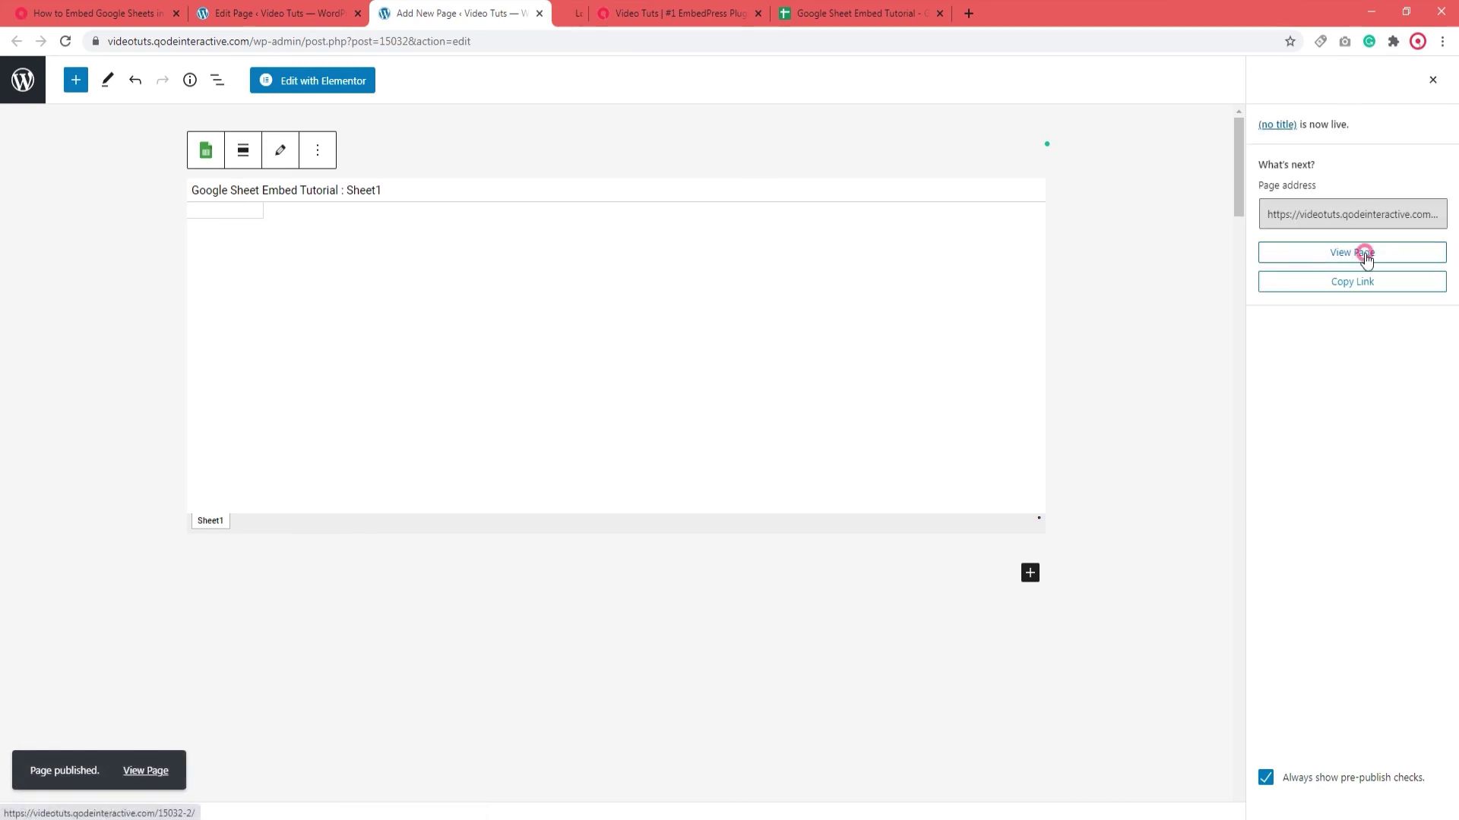
{"action": "left_click", "coordinate": [644, 20]}
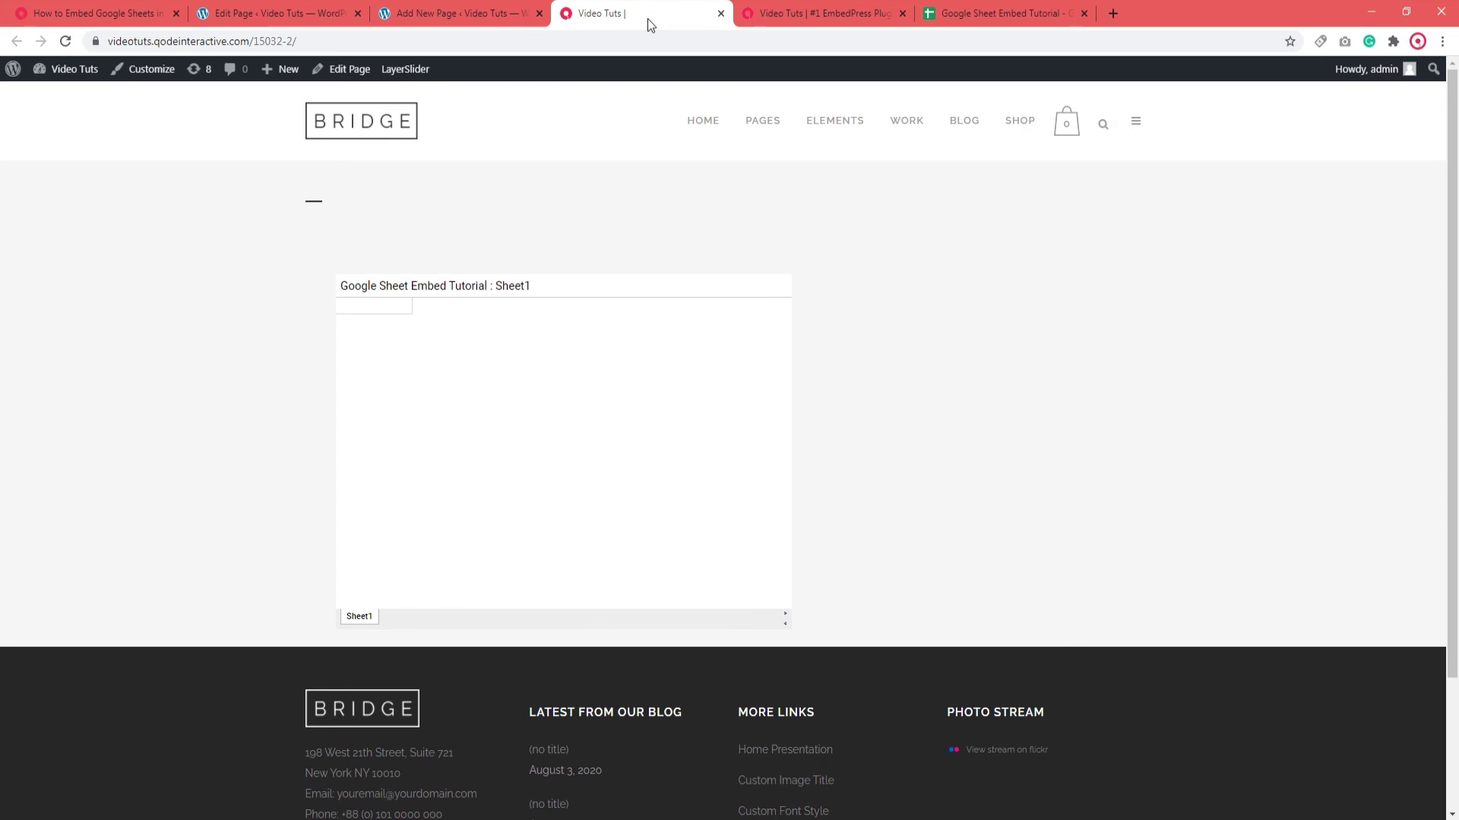
{"action": "left_click", "coordinate": [484, 13]}
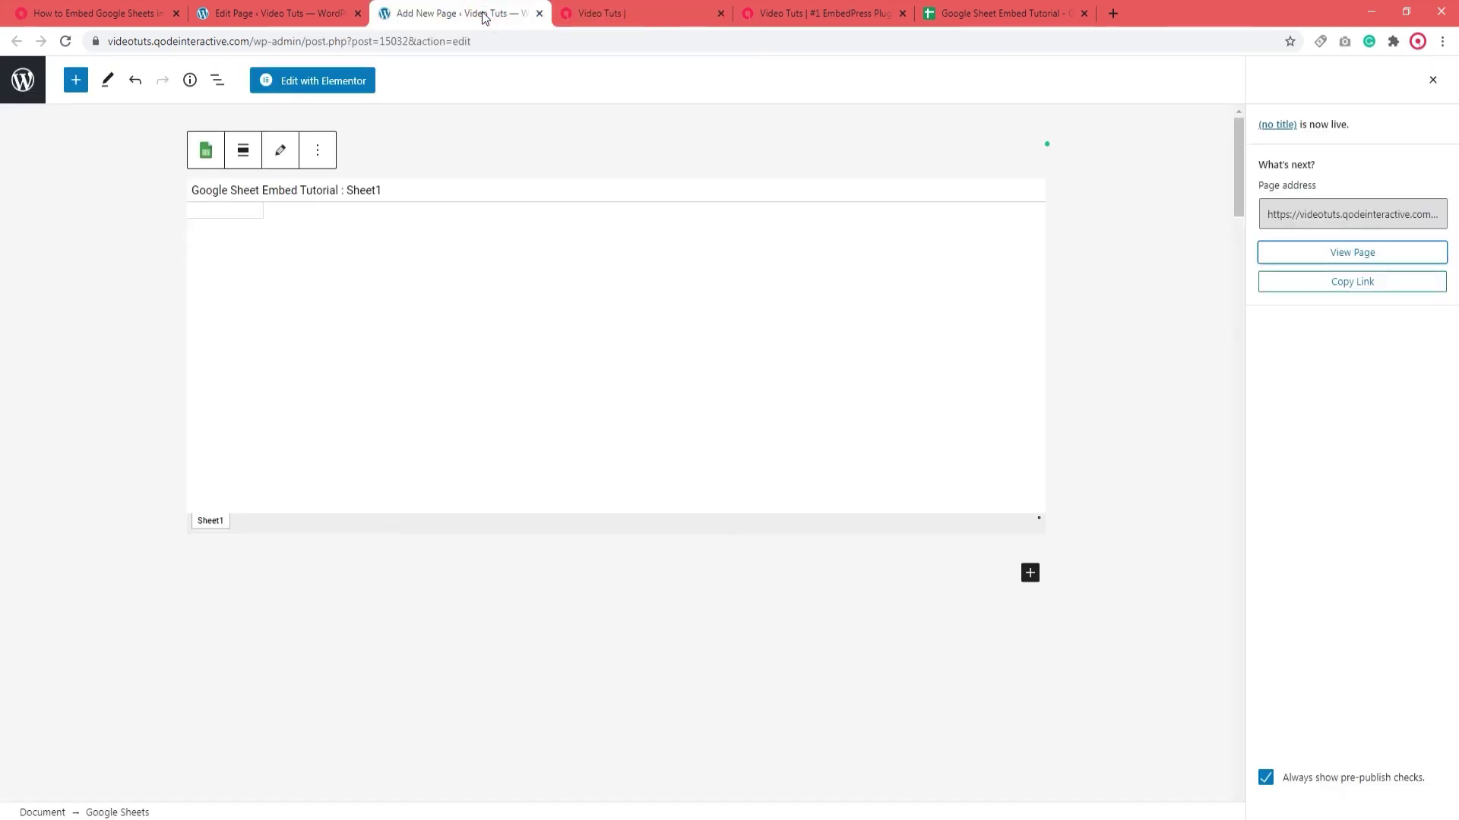
- Remove the Google Sheets block and, in Elementor, add a one-column section with an EmbedPress widget
{"action": "left_click", "coordinate": [323, 148]}
{"action": "left_click", "coordinate": [364, 499]}
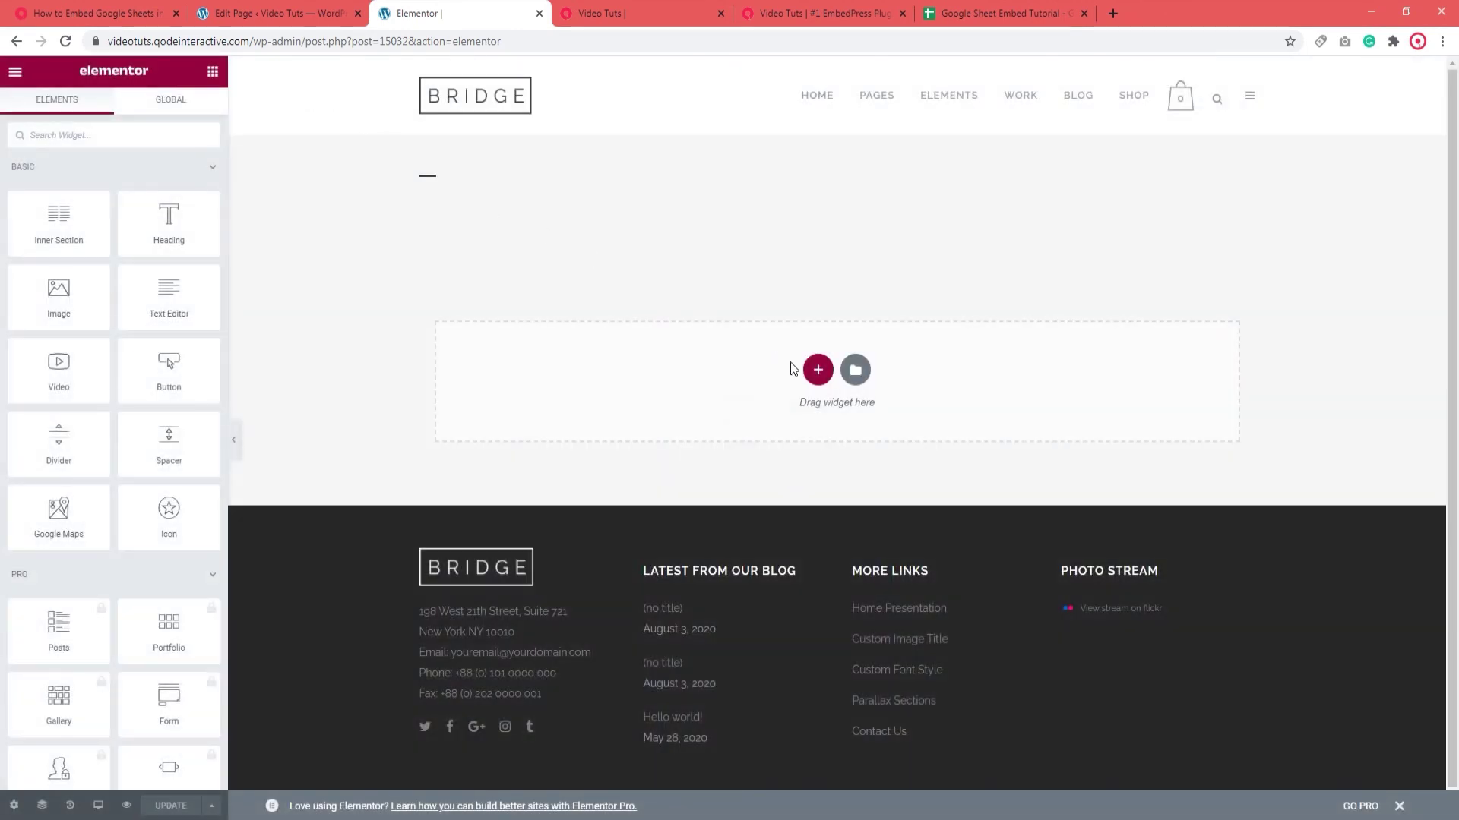
{"action": "left_click", "coordinate": [814, 370]}
{"action": "left_click", "coordinate": [645, 418]}
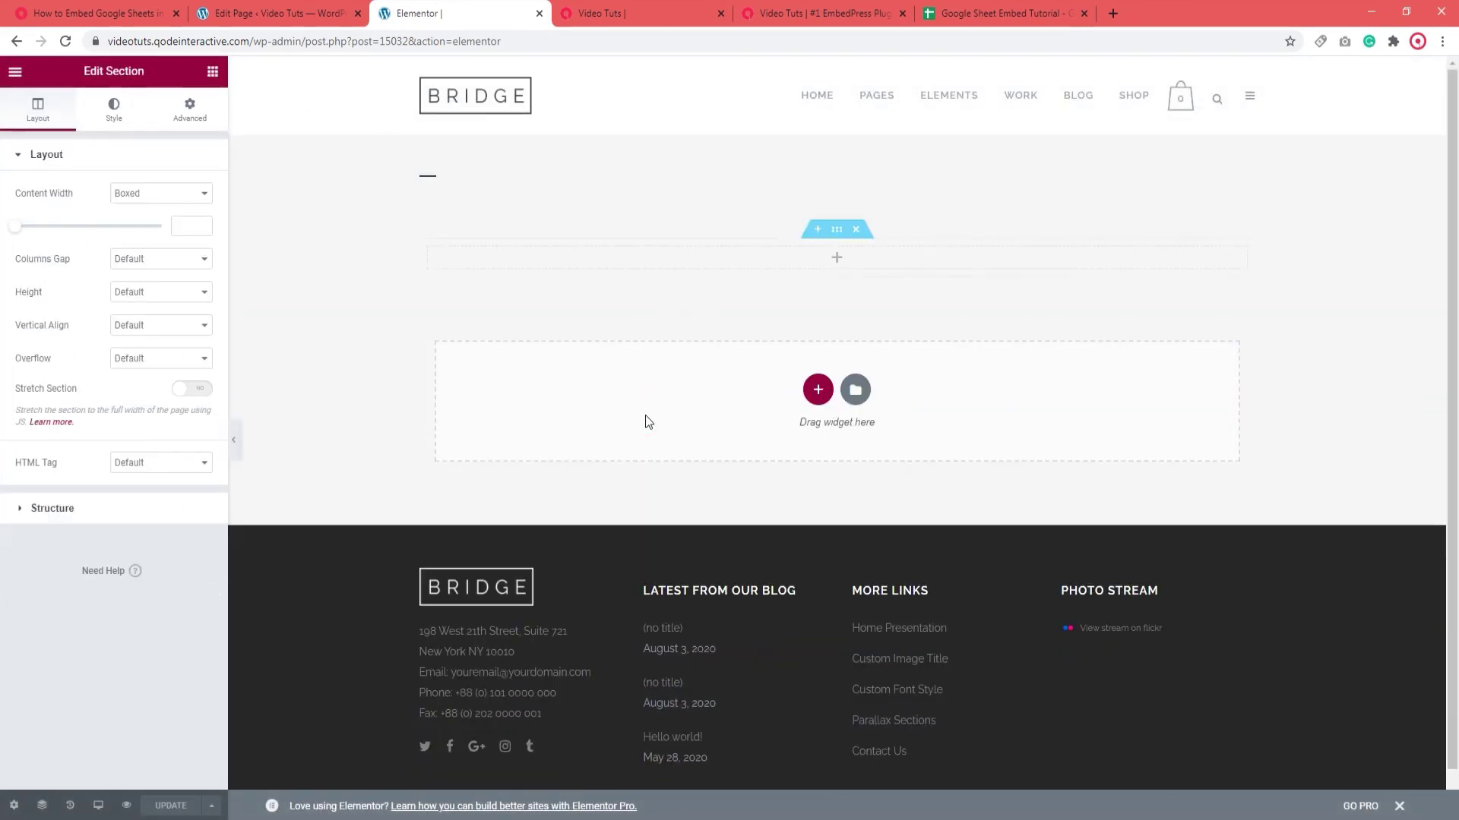
{"action": "left_click", "coordinate": [863, 258]}
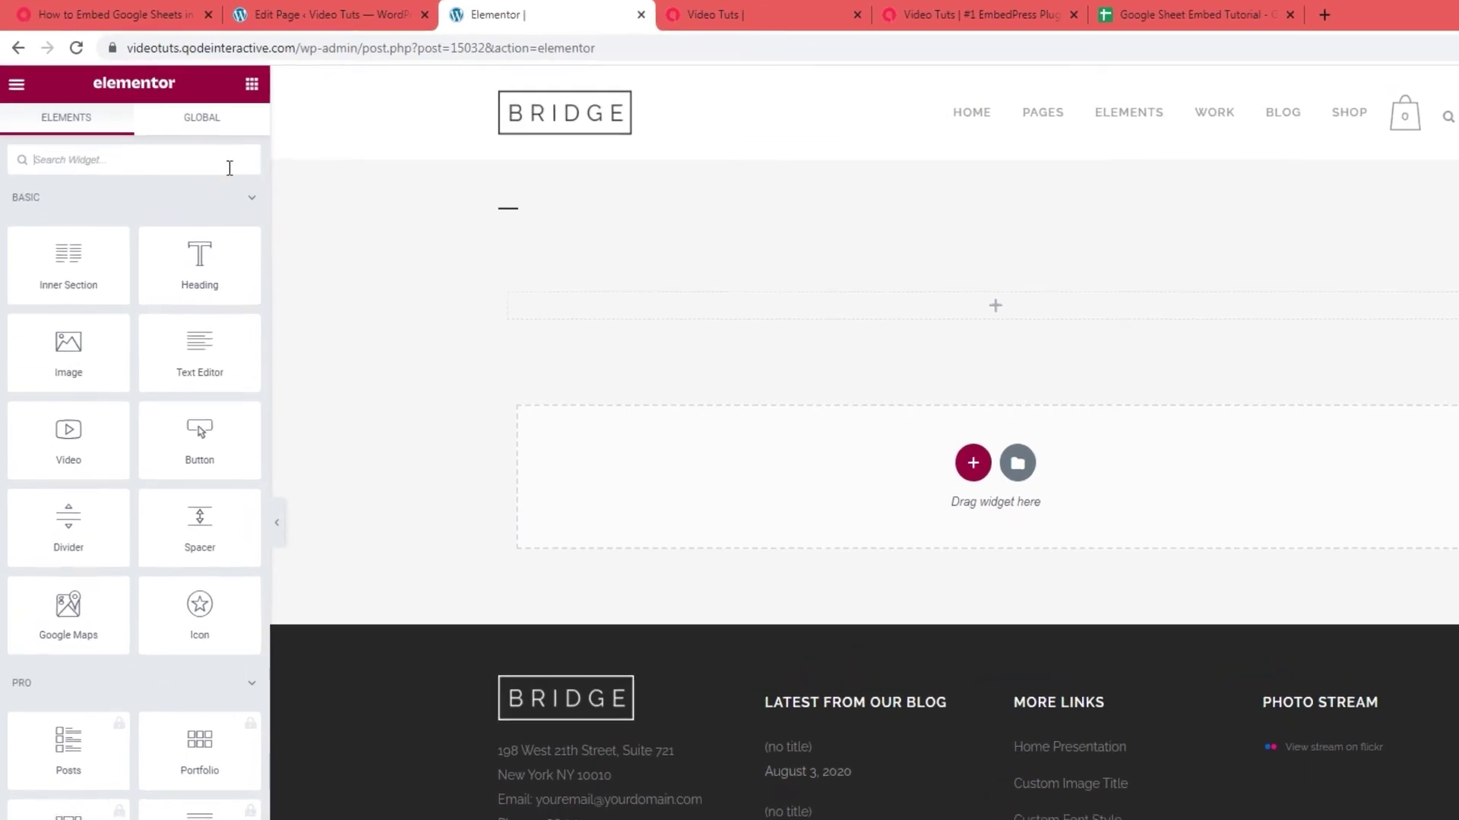
{"action": "left_click", "coordinate": [133, 131]}
{"action": "type", "text": "embed"}
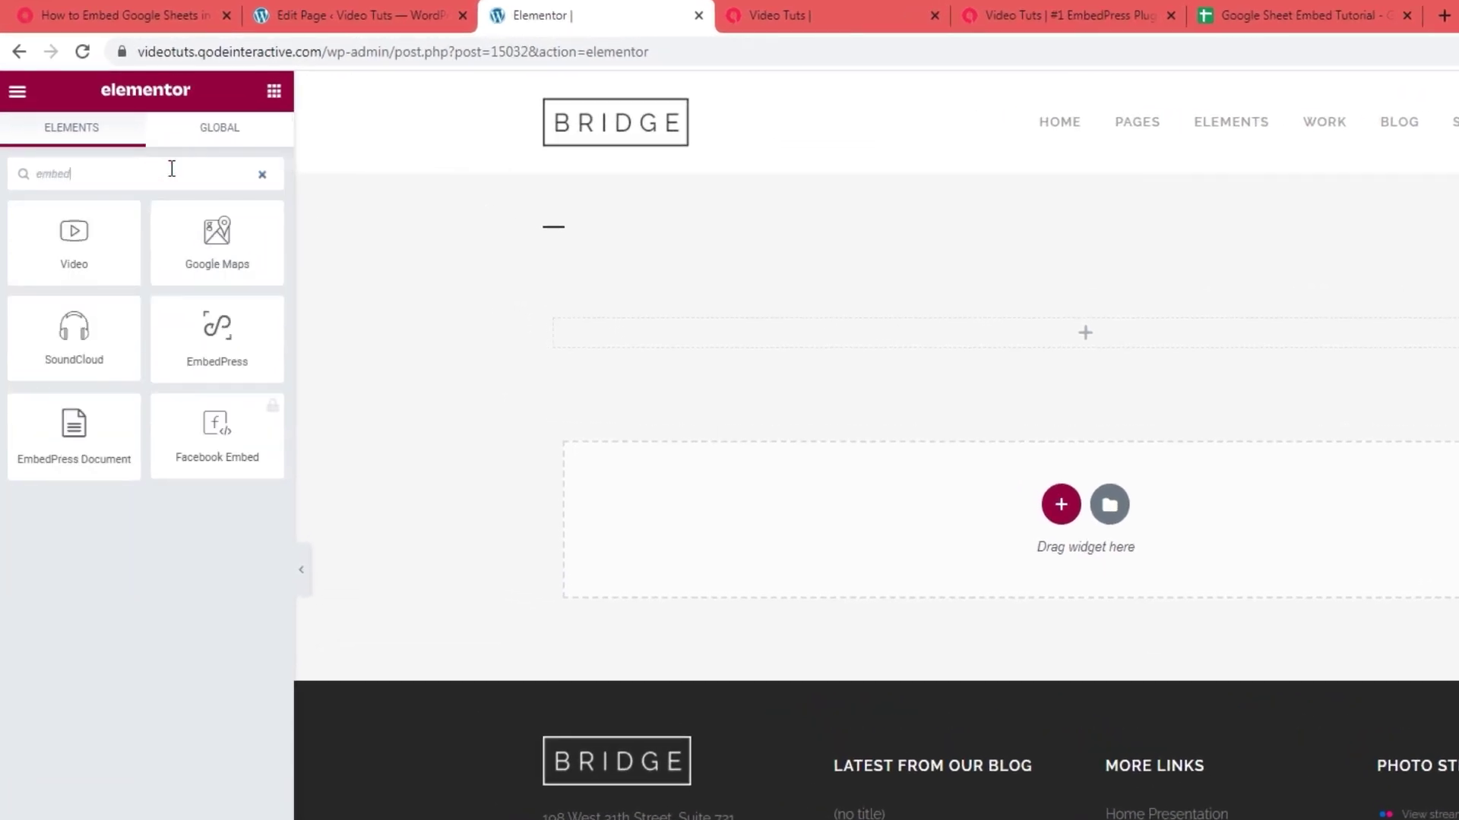
{"action": "type", "text": "press"}
{"action": "left_click_drag", "start_coordinate": [99, 222], "coordinate": [1089, 338]}
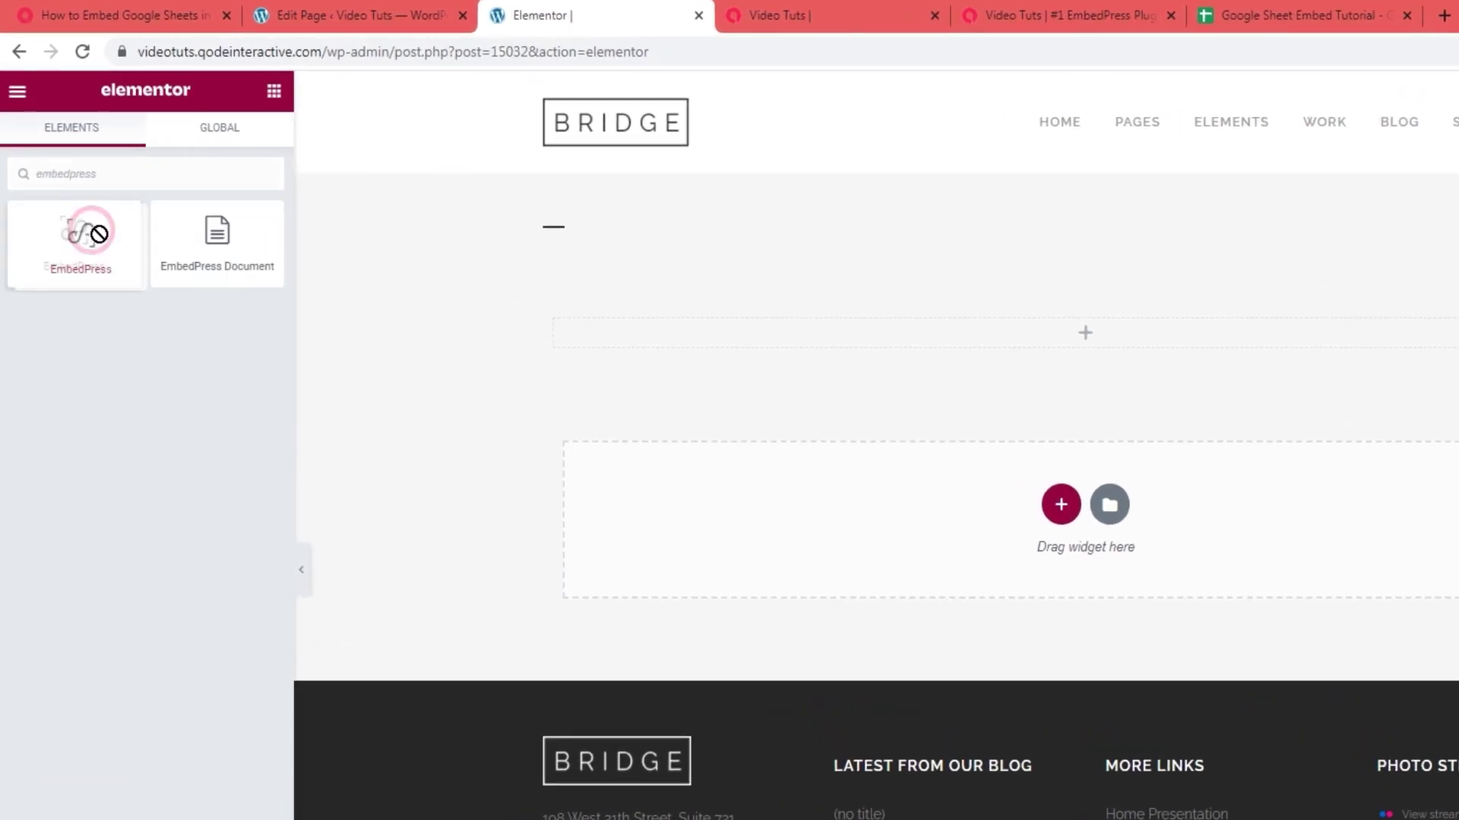
- Paste the published Google Sheet link into the EmbedPress widget and update the page
{"action": "left_click", "coordinate": [836, 251]}
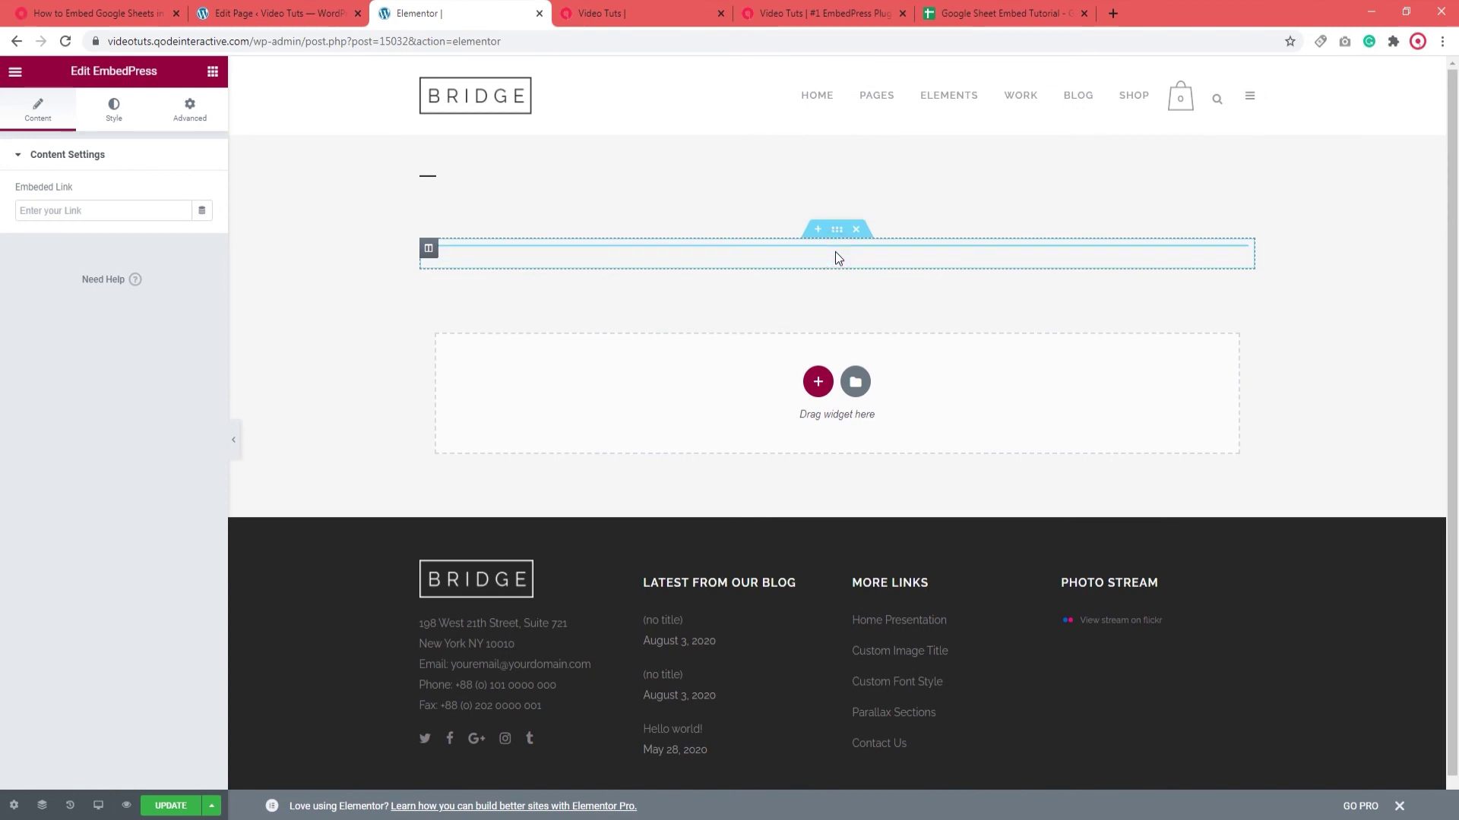
{"action": "left_click", "coordinate": [115, 205]}
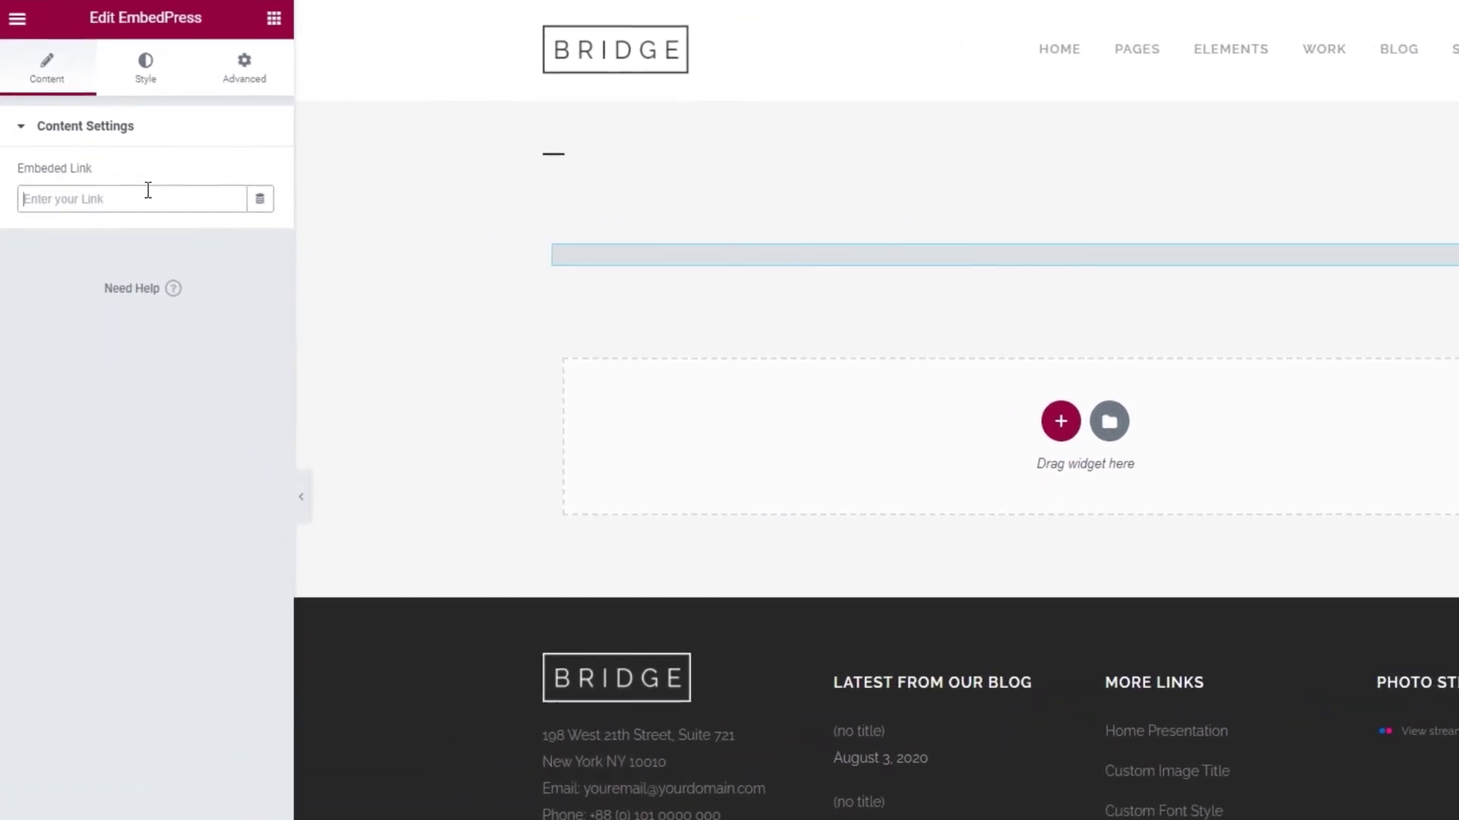
{"action": "right_click", "coordinate": [148, 190]}
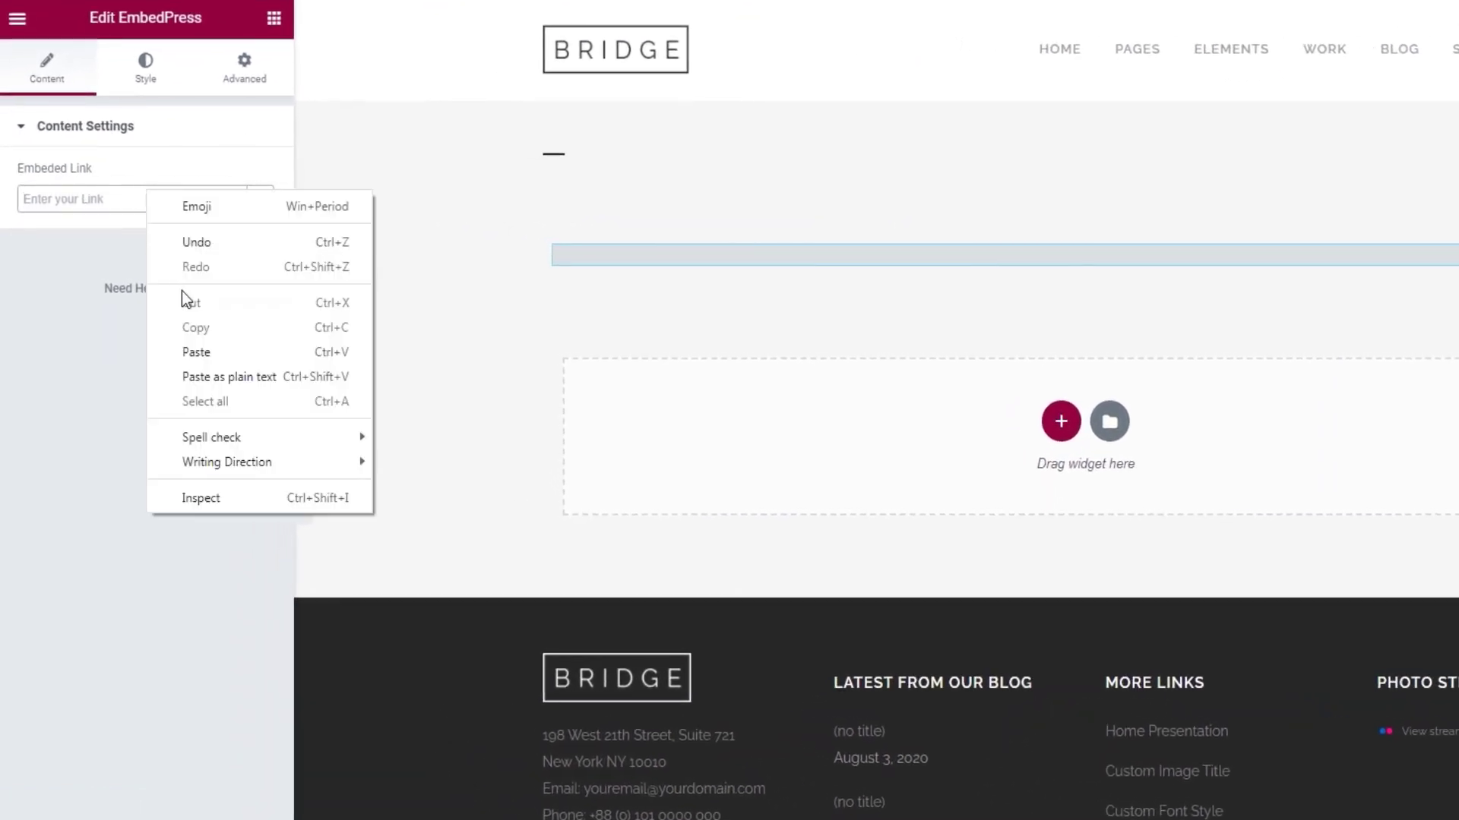
{"action": "left_click", "coordinate": [182, 351]}
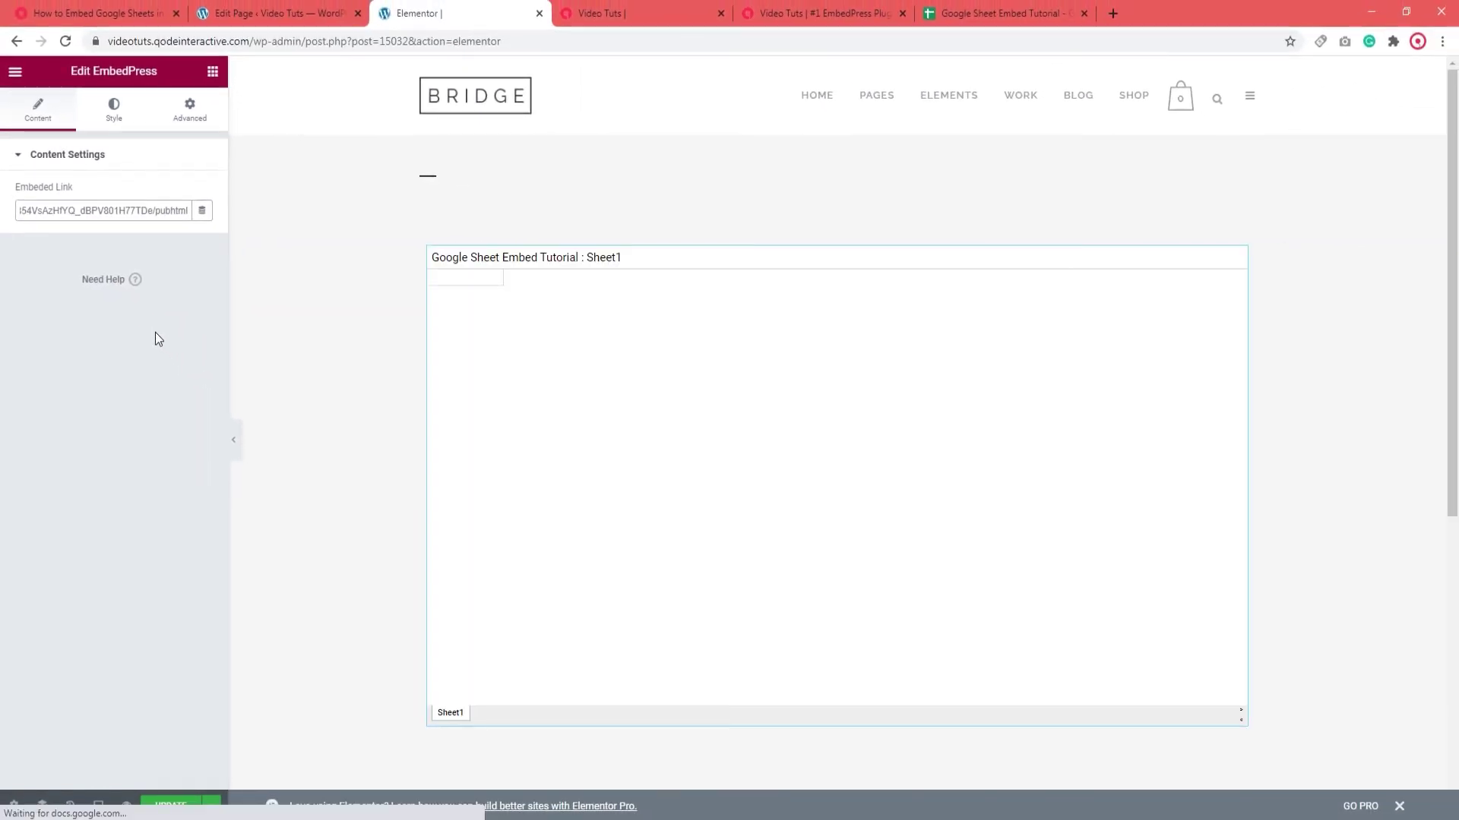
{"action": "left_click", "coordinate": [170, 805]}
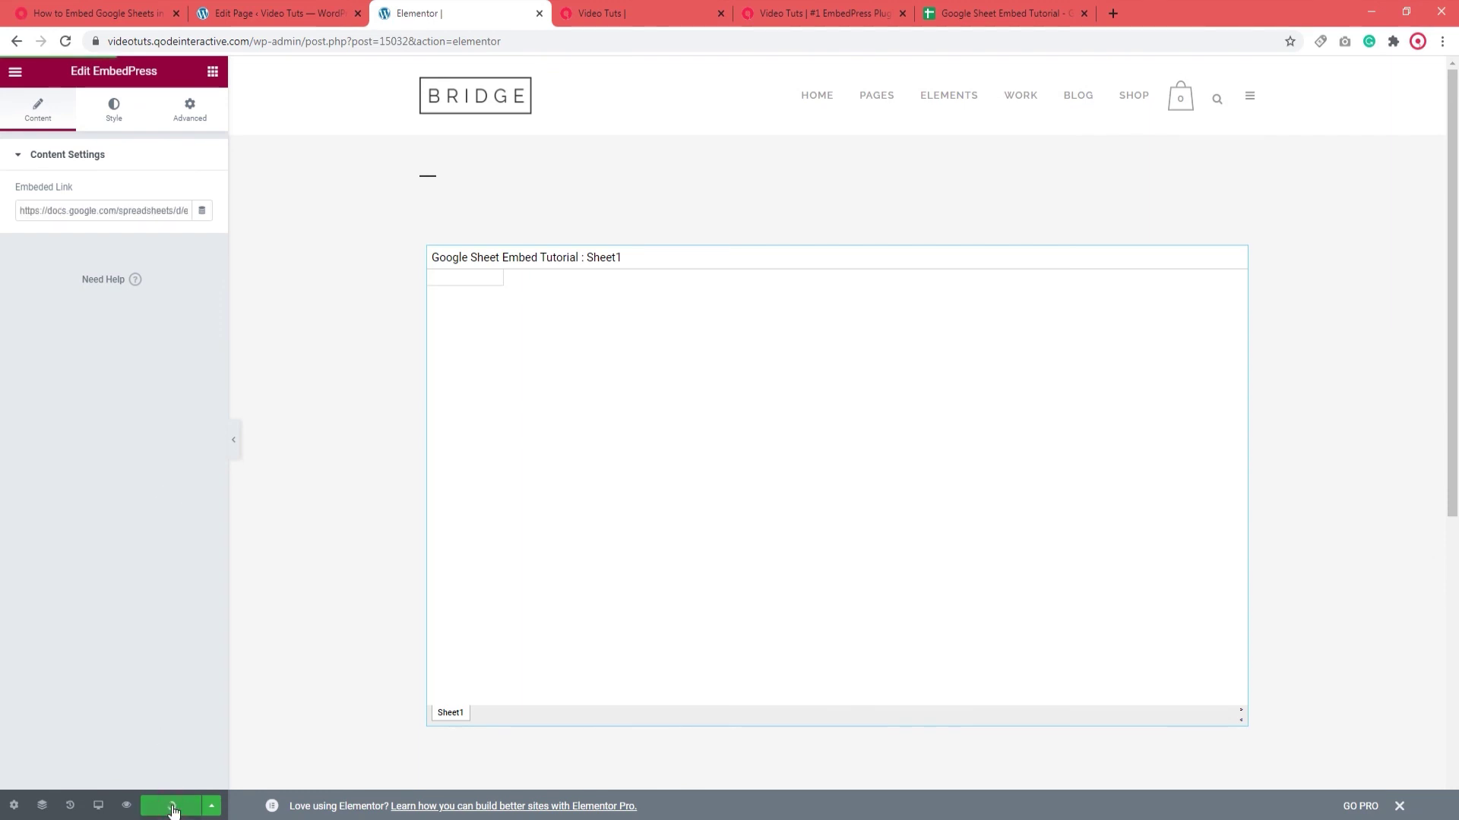